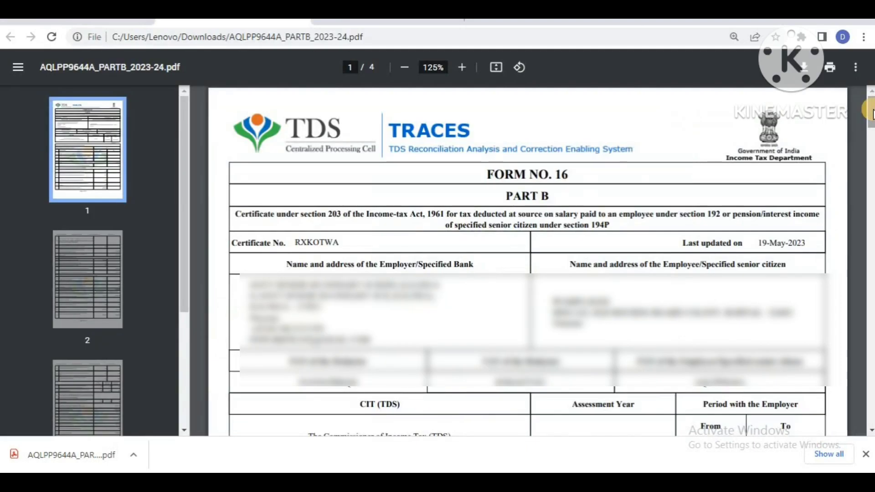
Step: Examine Form 16 Part B for the gross salary under section 17(1), section 10 exempt allowances and section 16 deductions
drag(570, 175, 474, 171)
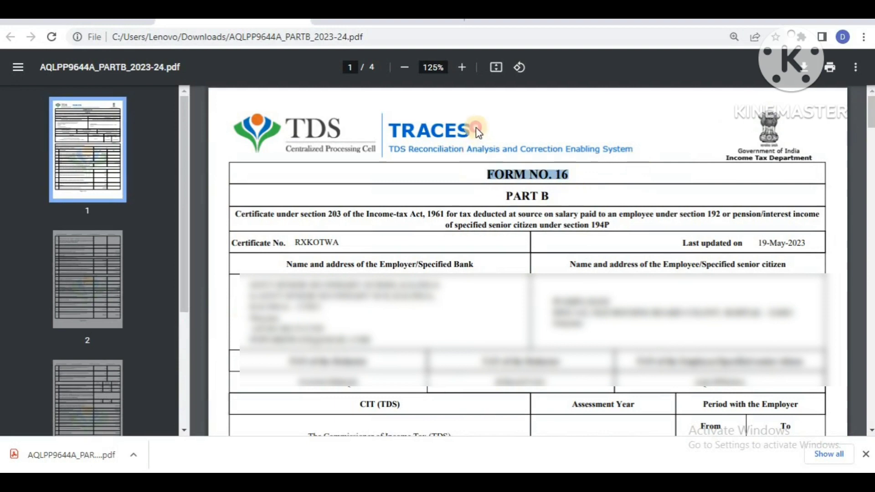
click(395, 135)
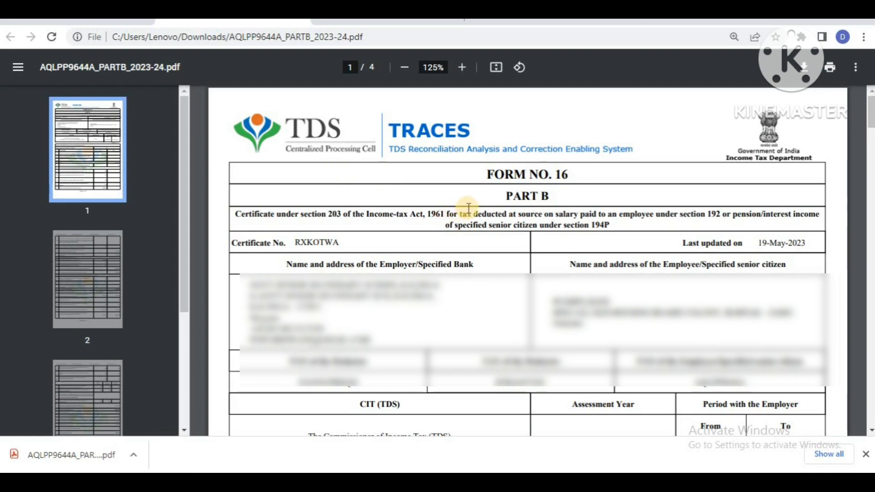
scroll(468, 208, down, 8)
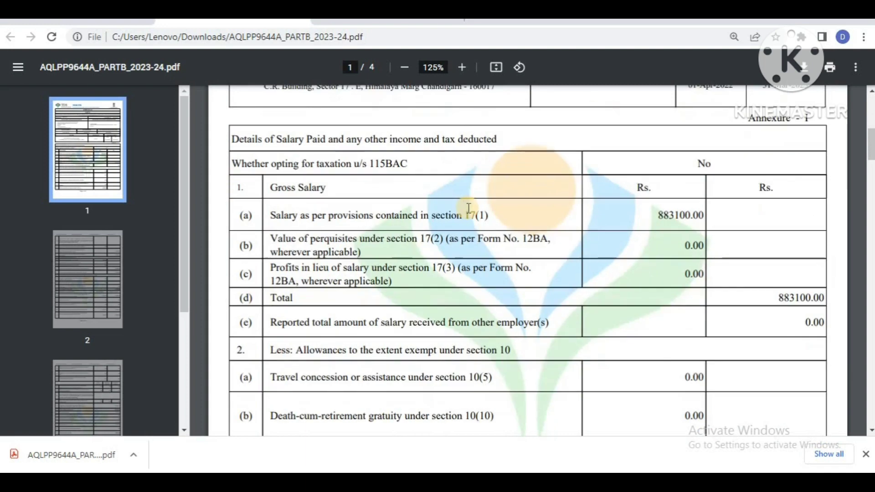
scroll(469, 208, down, 1)
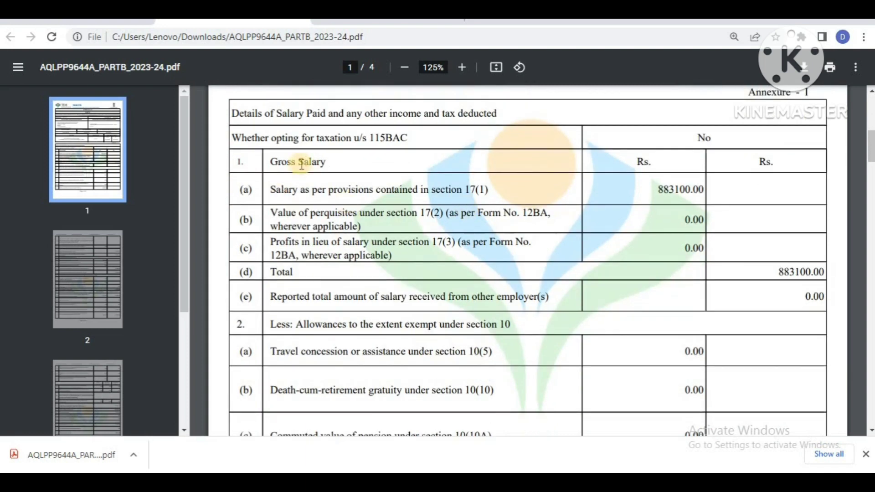
drag(331, 162, 272, 163)
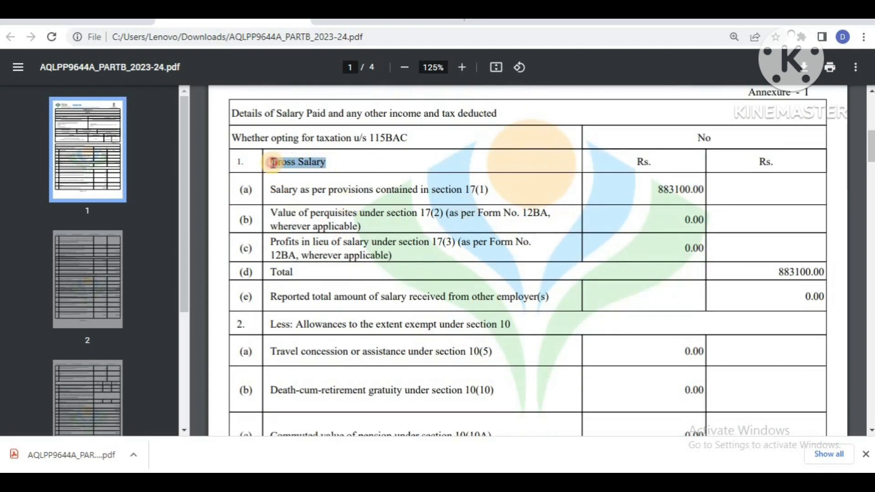
drag(493, 191, 269, 193)
click(463, 330)
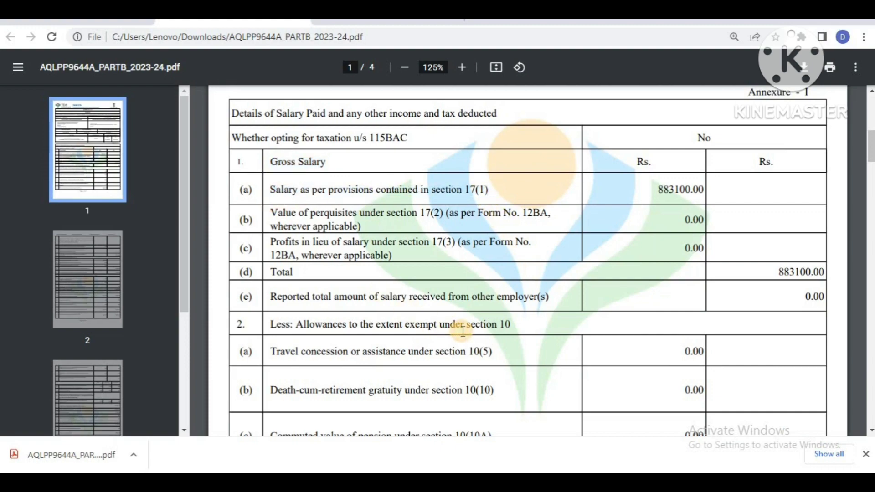
scroll(462, 330, down, 5)
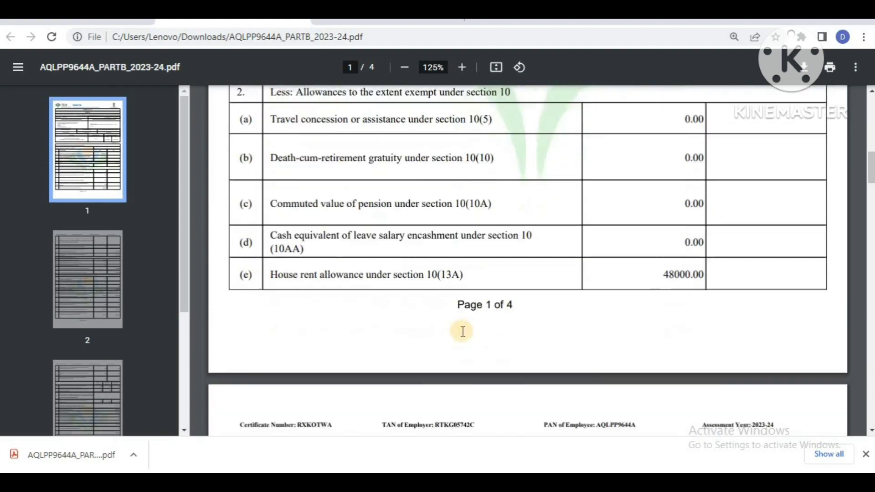
scroll(462, 332, down, 5)
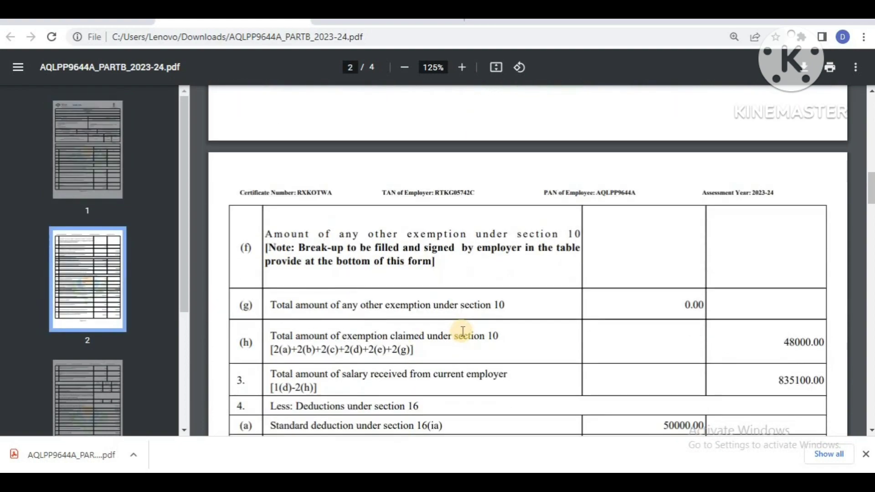
scroll(462, 332, down, 1)
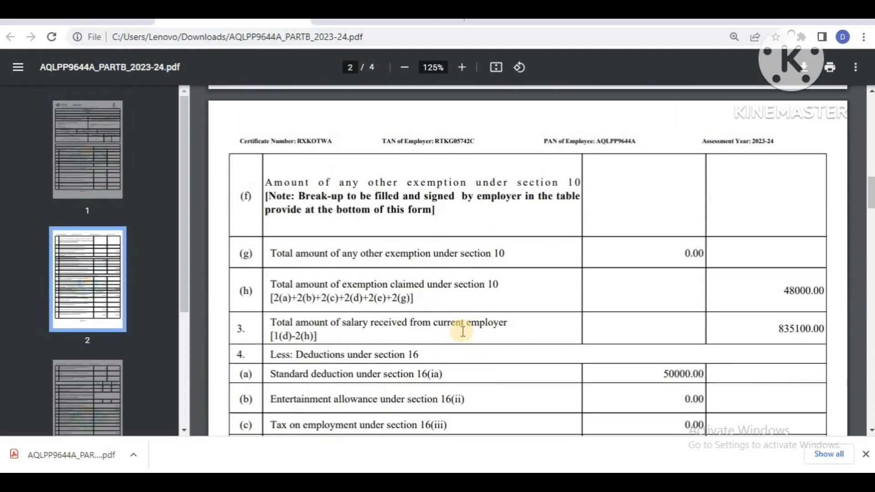
scroll(463, 332, up, 4)
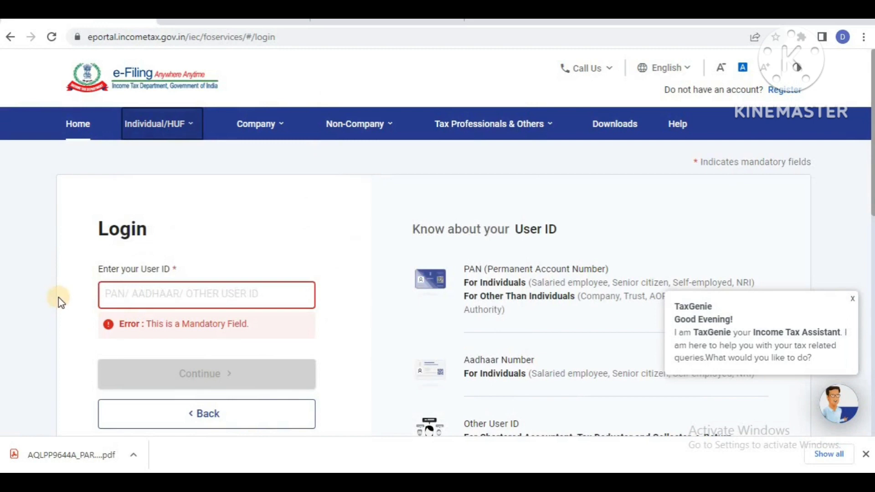
Step: Log in to the e-Filing portal with the user ID and review the dashboard's return filing notice for Assessment Year 2023-24
click(154, 298)
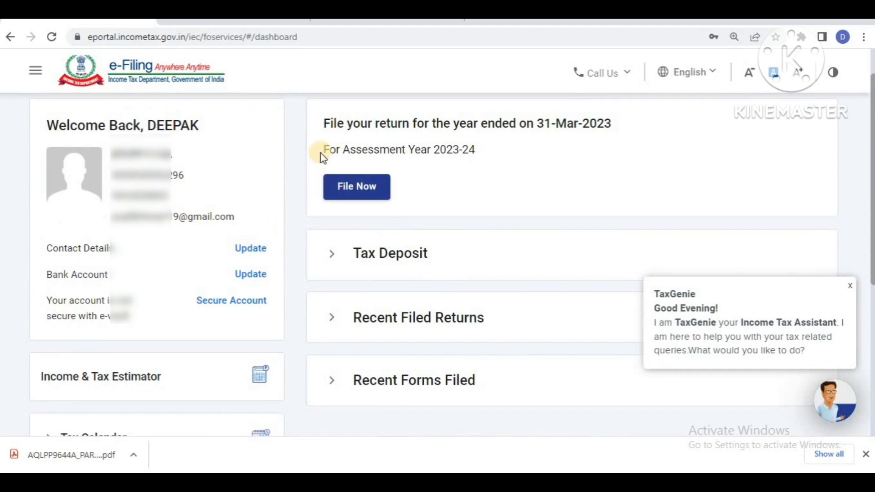
drag(322, 124, 616, 134)
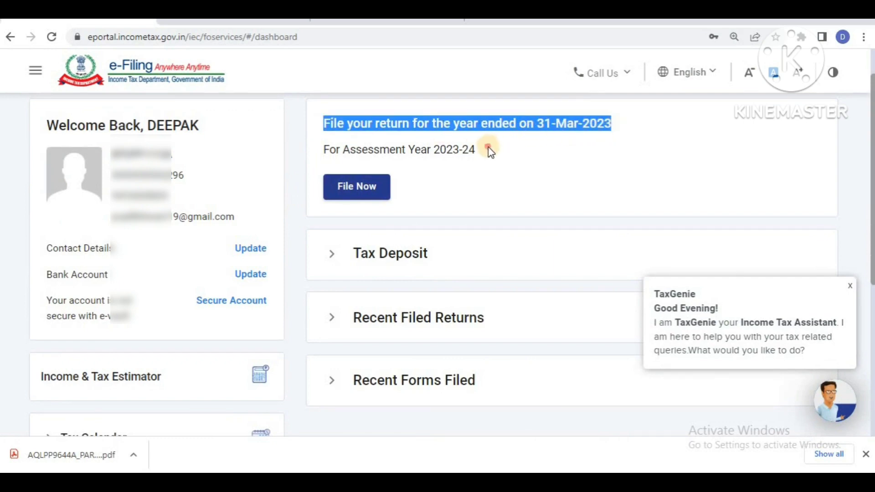
drag(485, 148, 418, 147)
click(532, 151)
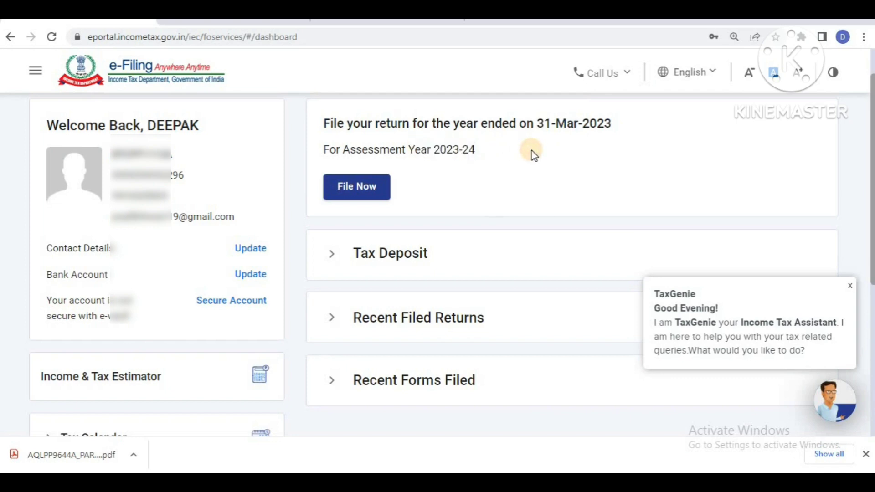
drag(607, 122, 520, 152)
click(520, 152)
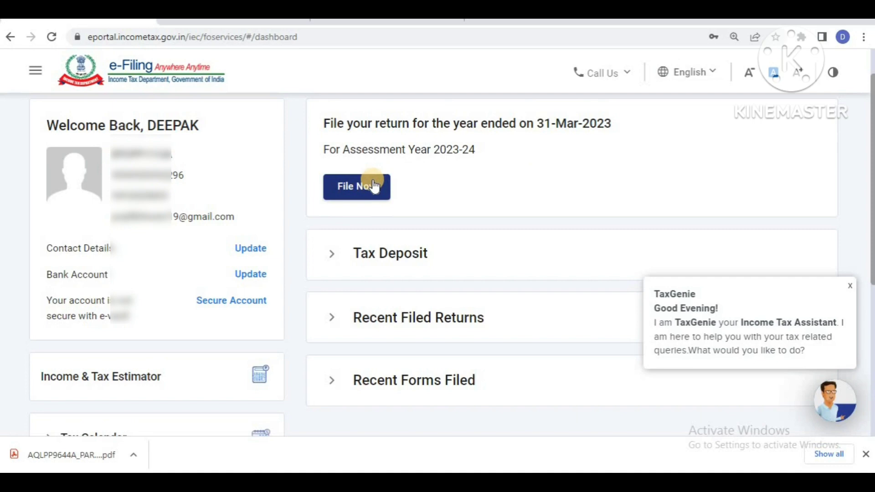
Step: Open Form 26AS from the e-Filing portal, agree to the TRACES Form 16/16A usage terms and proceed to View Tax Credit
scroll(374, 186, up, 3)
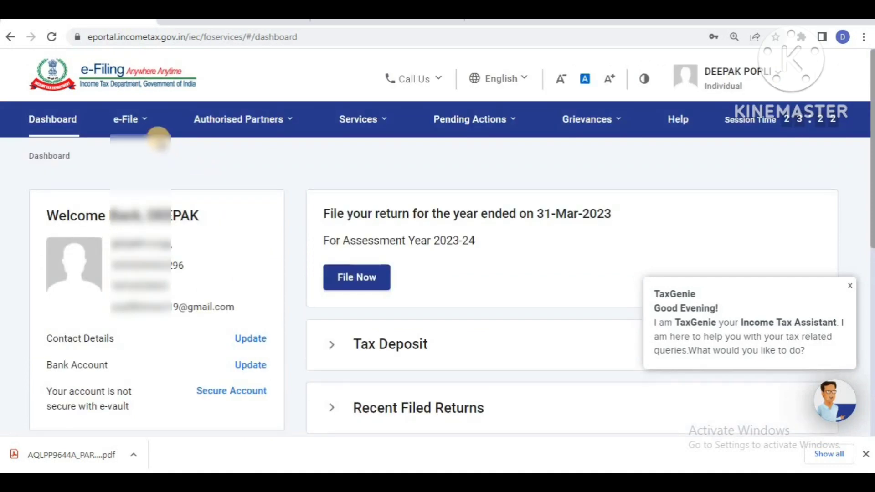
click(136, 120)
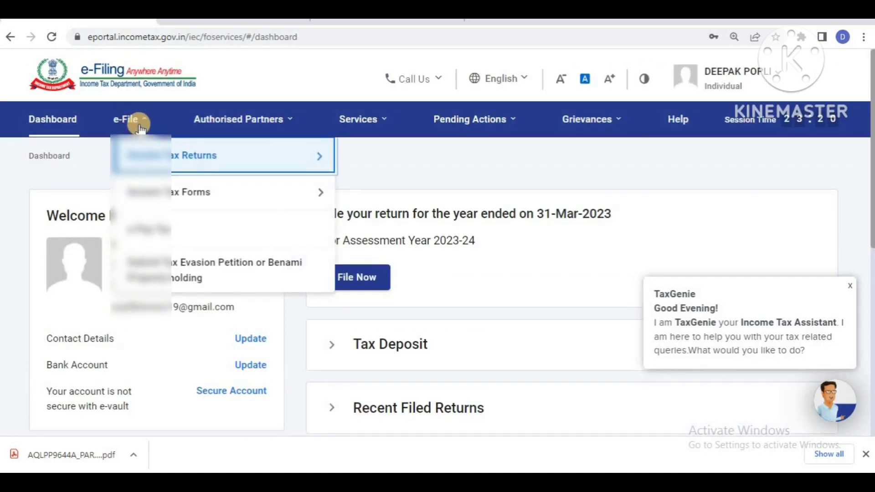
mouse_move(149, 164)
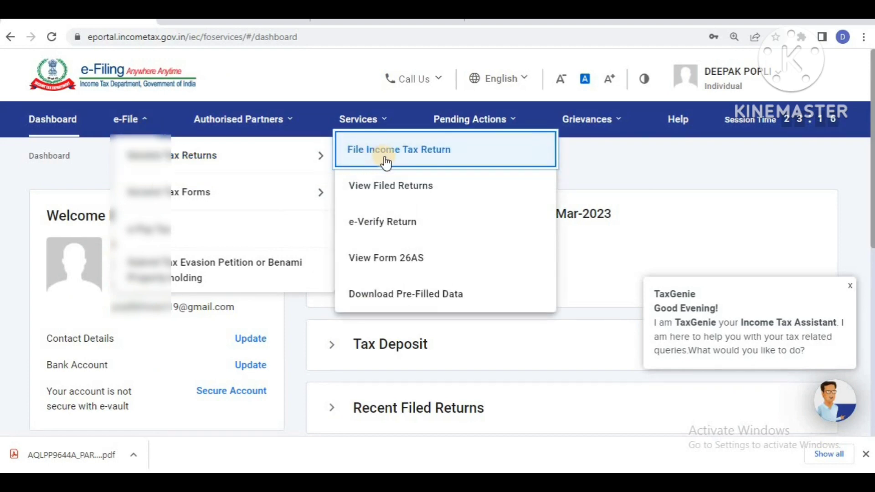
click(390, 258)
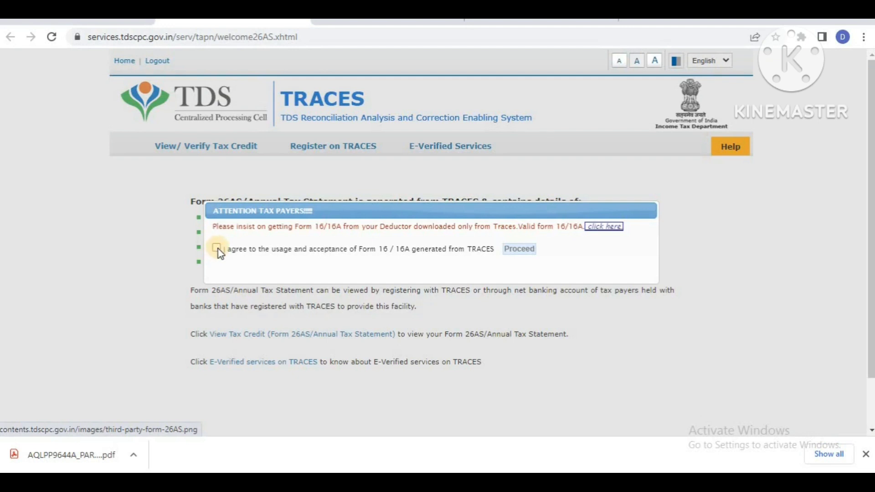
click(217, 248)
click(524, 252)
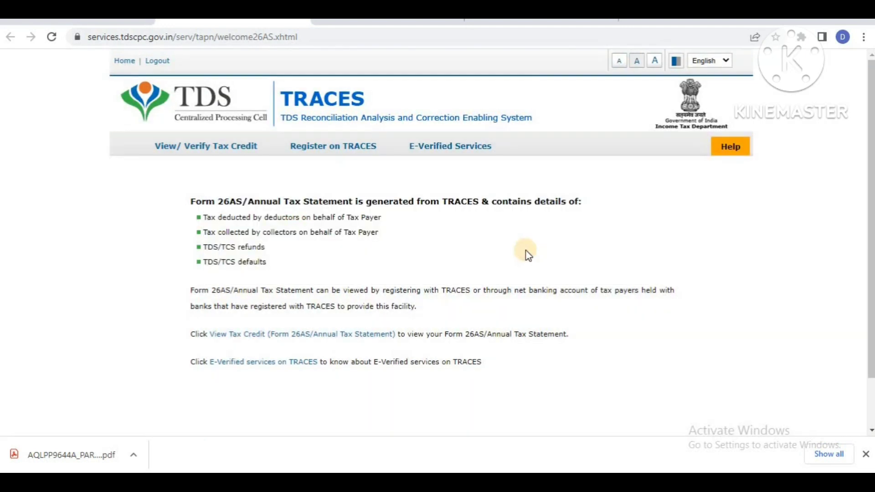
click(303, 343)
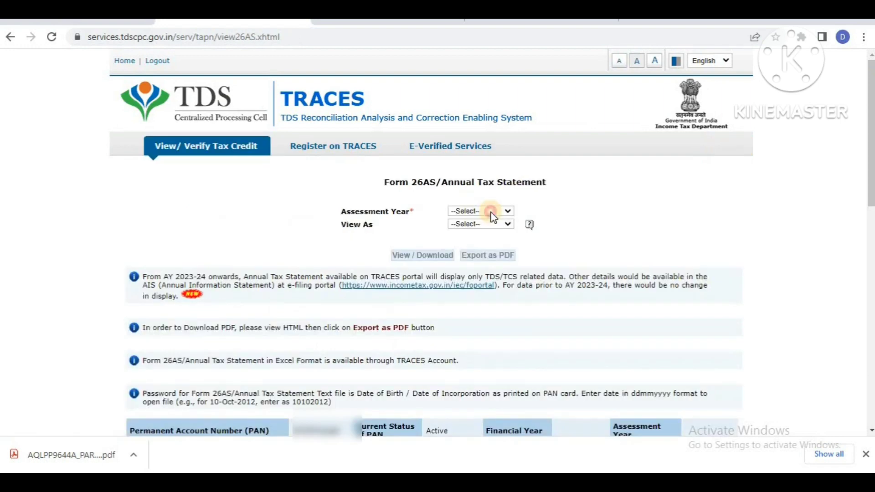
Step: View the Form 26AS Annual Tax Statement for assessment year 2023-24 as HTML and review its tax deducted at source parts
click(490, 211)
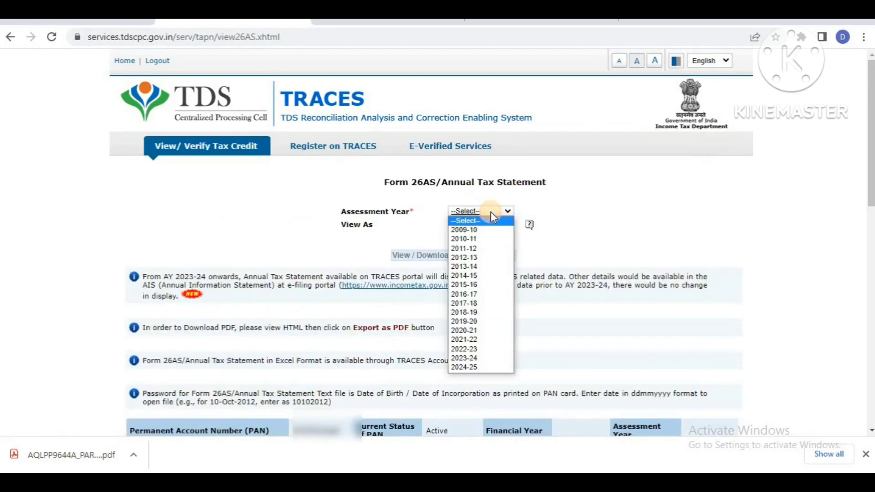
click(487, 359)
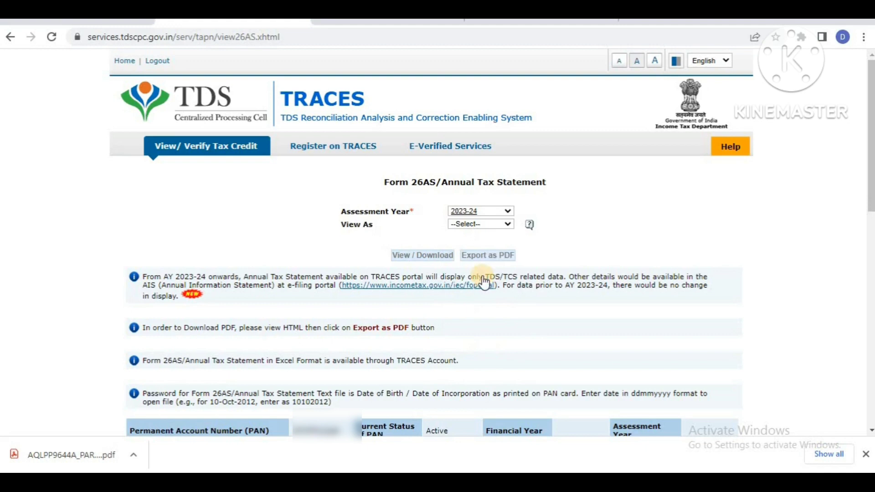
click(479, 224)
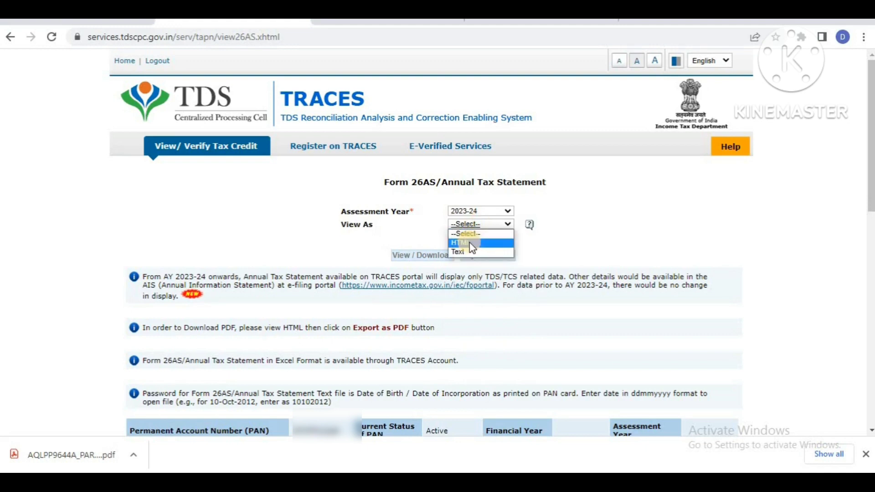
click(468, 244)
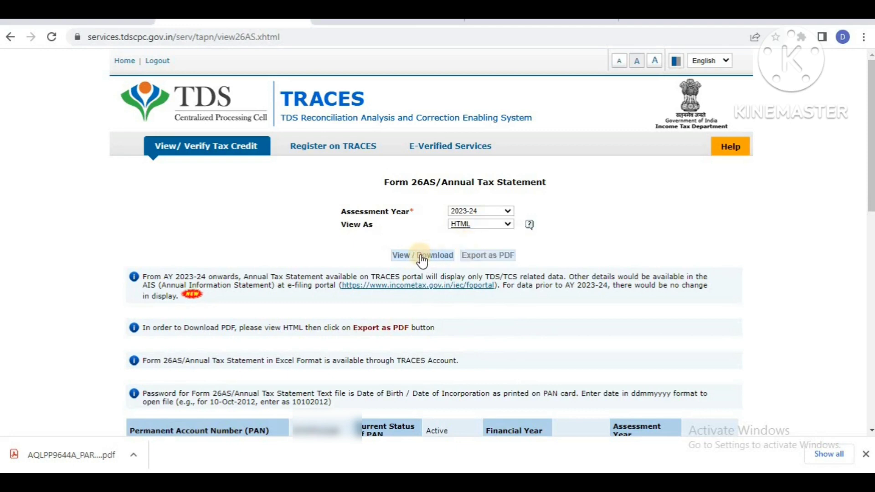
click(419, 256)
drag(870, 207, 873, 208)
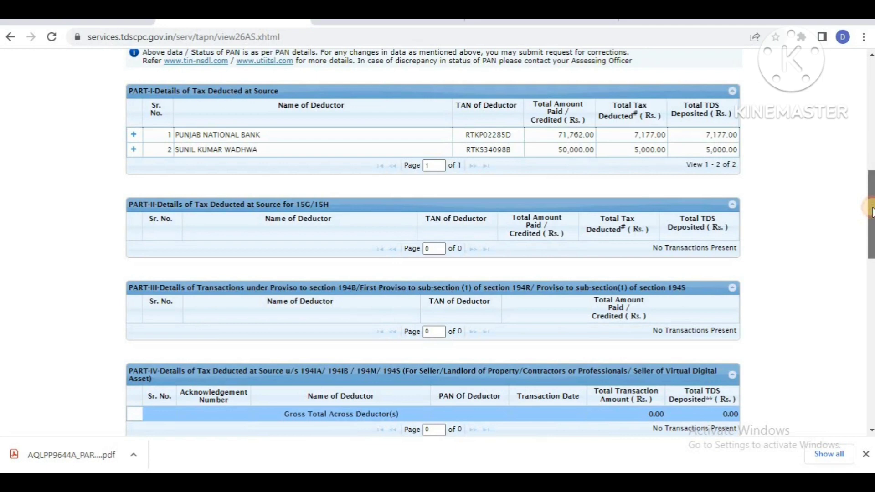
drag(872, 212, 870, 269)
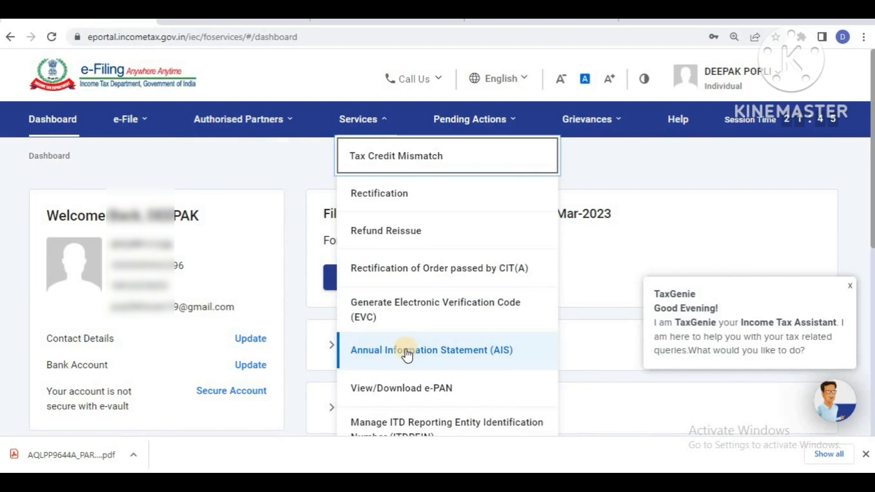
Step: Open the Annual Information Statement from the e-Filing portal and examine the Interest from deposit details in the Taxpayer Information Summary
click(468, 354)
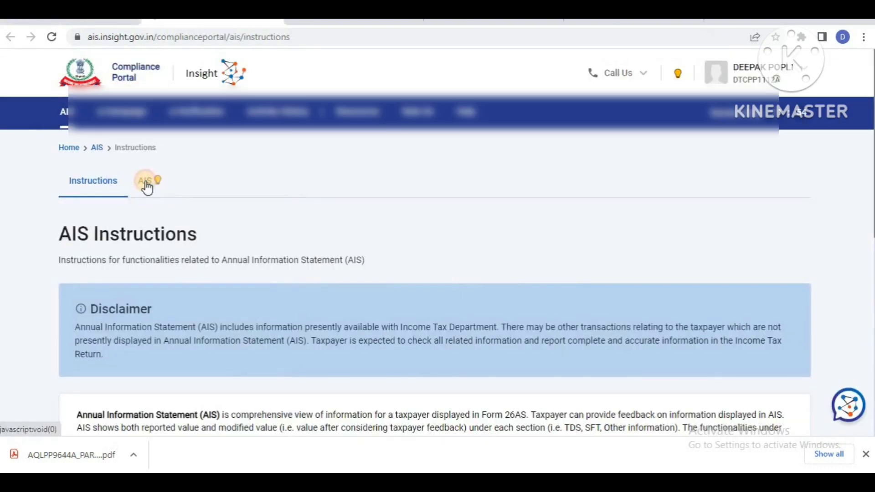
click(147, 186)
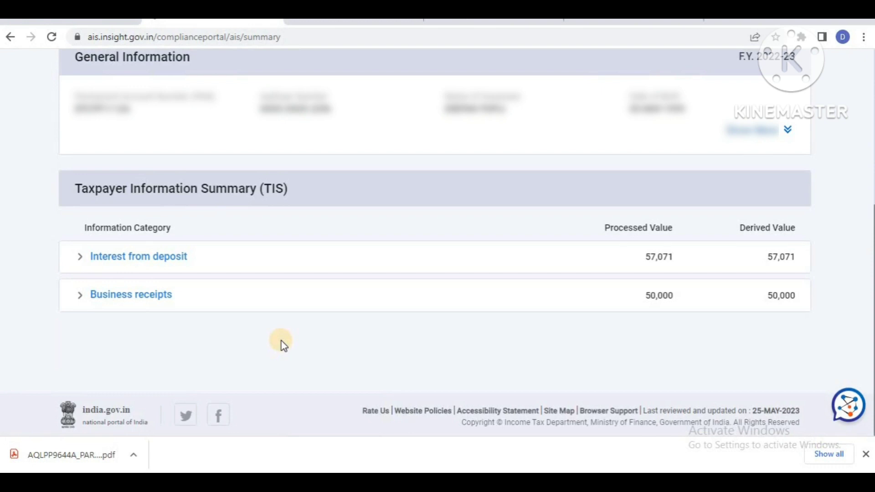
click(79, 257)
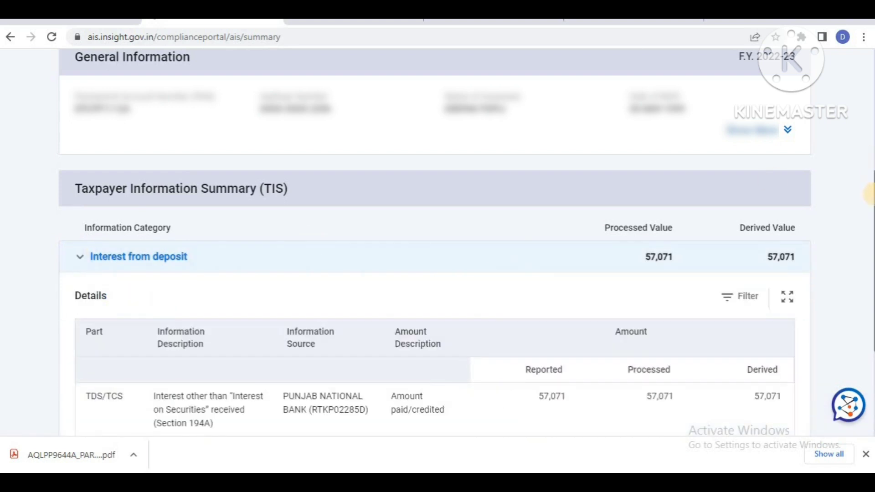
drag(871, 195, 871, 253)
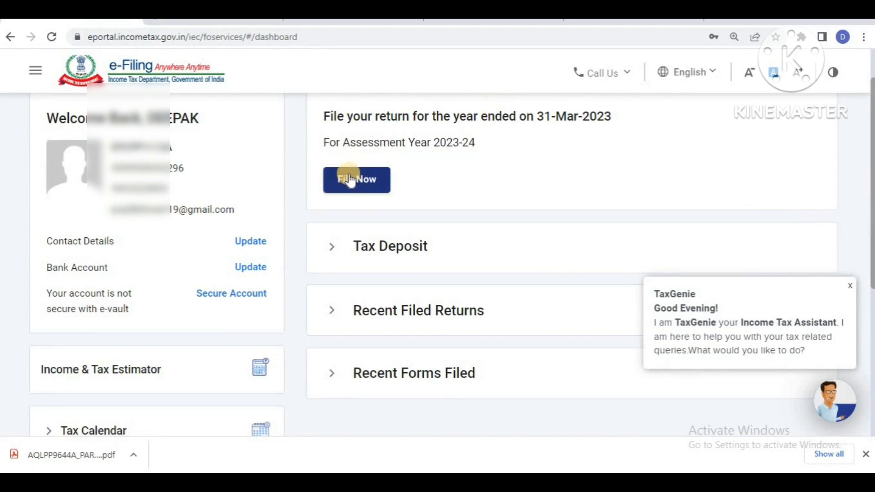
Step: Begin an income tax return for assessment year 2023-24 (Current A.Y.) in Online filing mode and continue to the fresh filing section
click(350, 181)
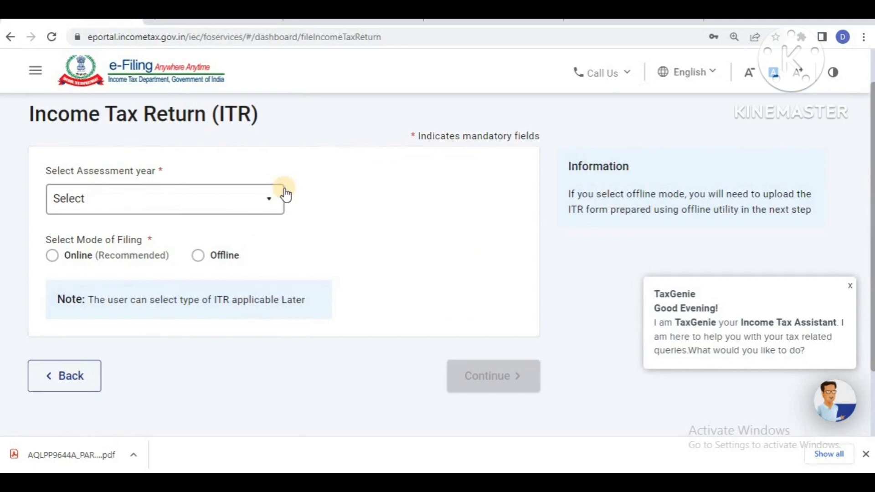
click(259, 194)
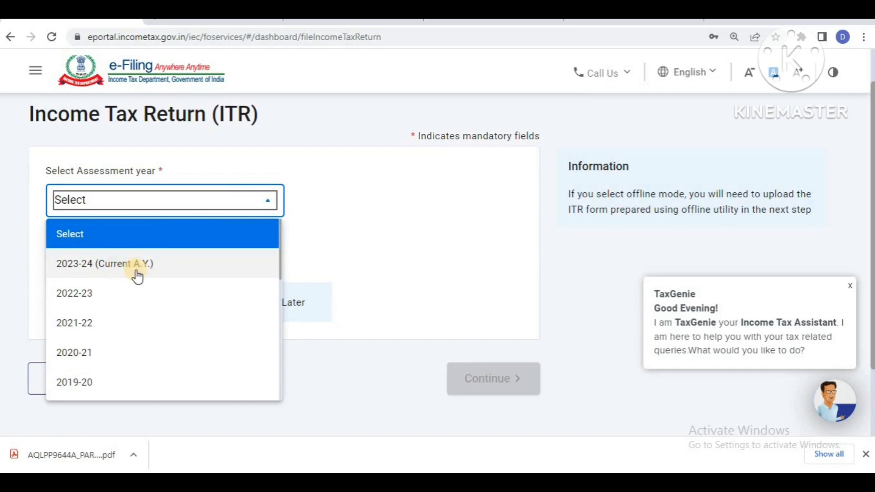
click(113, 265)
click(53, 258)
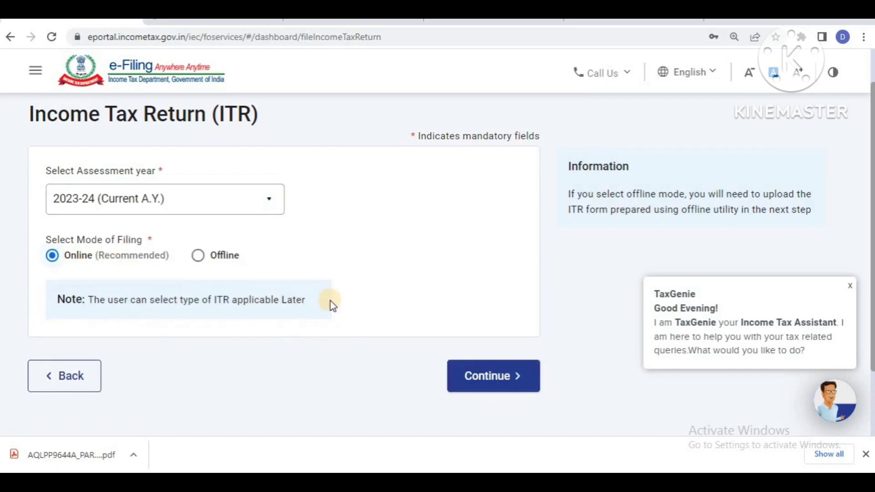
click(488, 377)
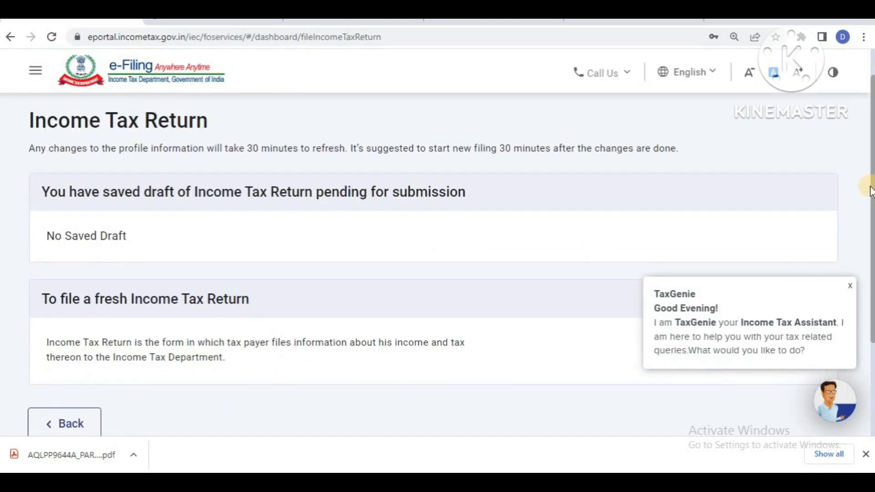
drag(869, 205, 870, 266)
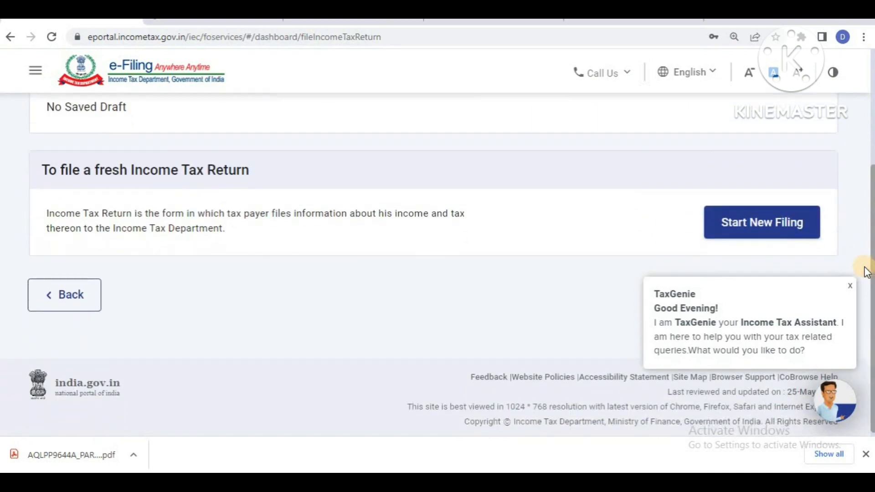
Step: Start a new filing with Individual status, choose the ITR - 1 form and proceed with it
click(850, 285)
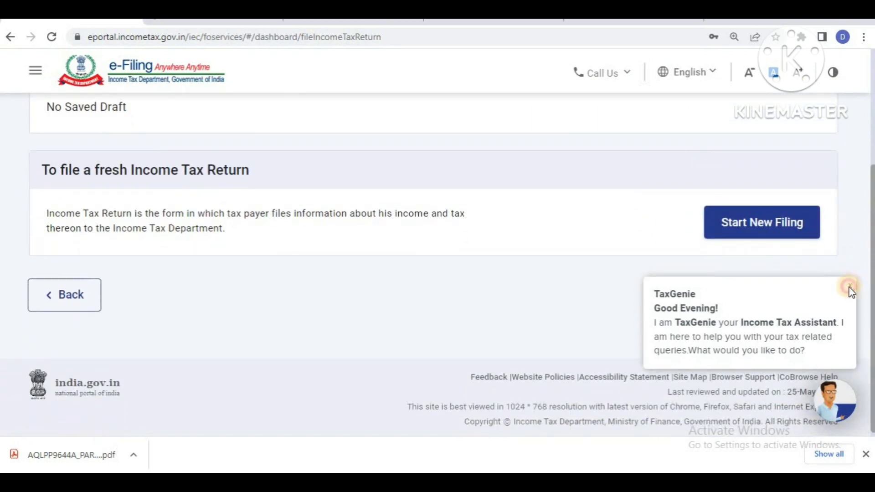
click(779, 219)
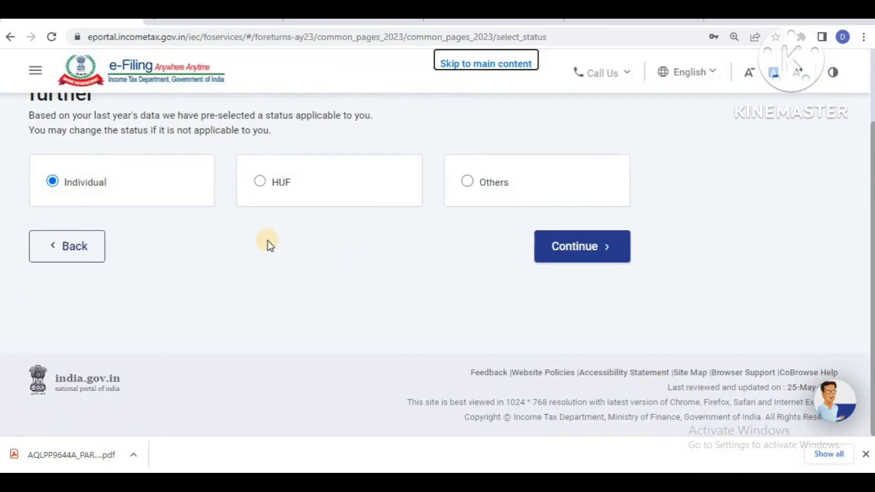
click(575, 247)
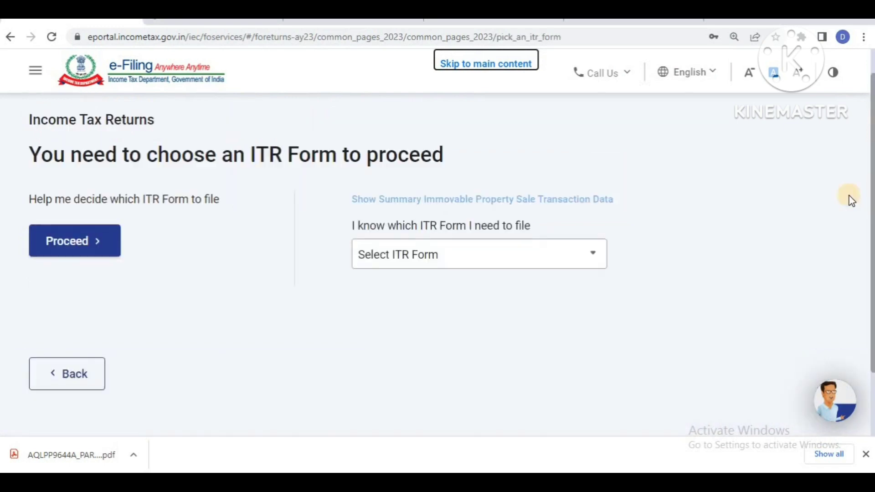
click(405, 255)
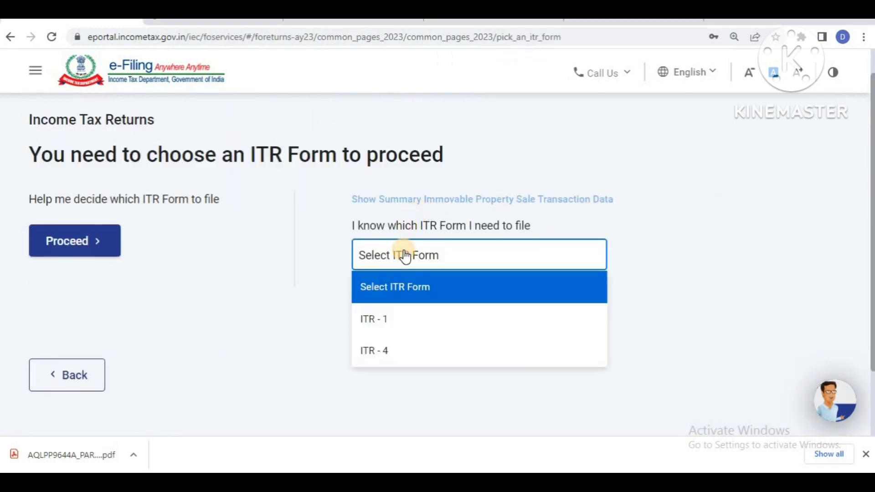
click(392, 325)
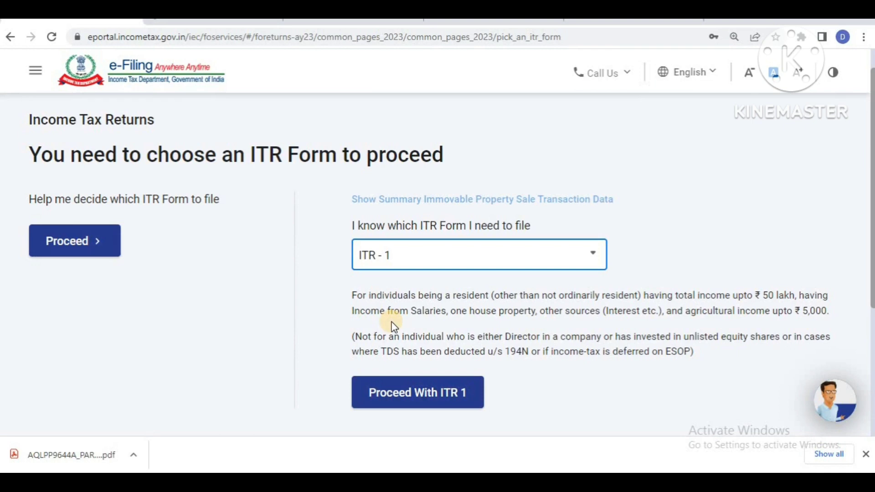
click(408, 401)
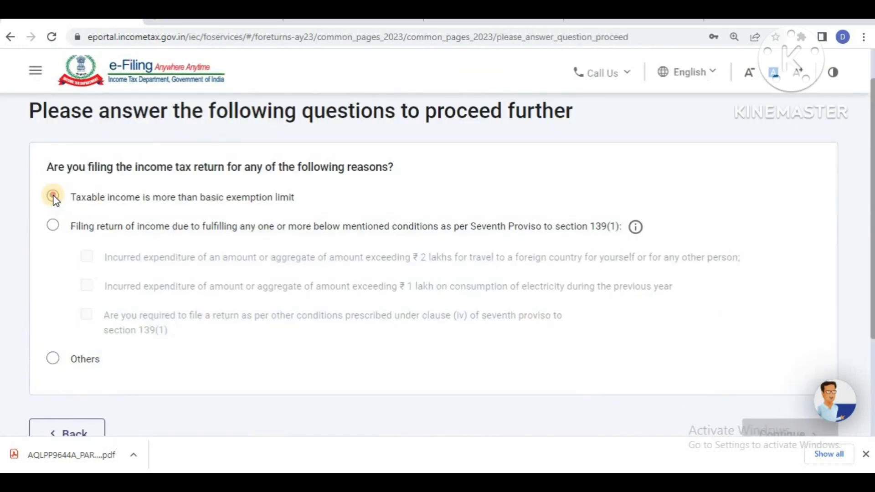
Step: State that taxable income is more than the basic exemption limit as the filing reason and continue to the Return Summary
click(53, 197)
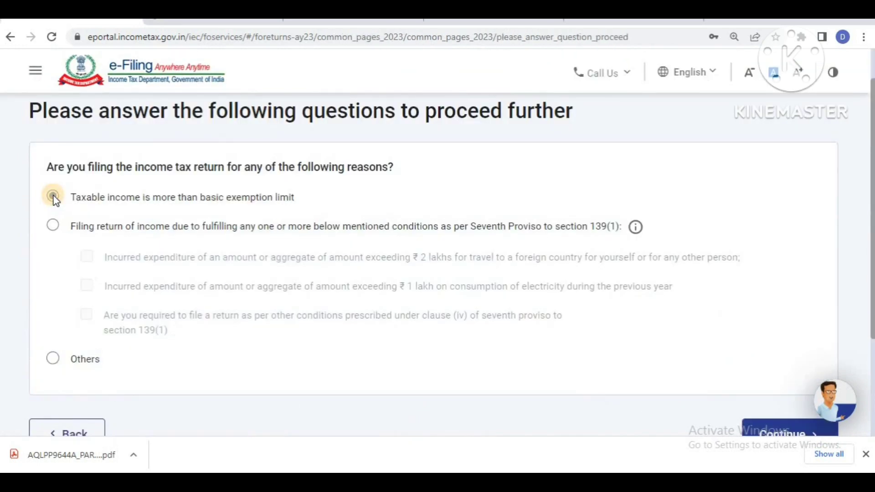
click(761, 428)
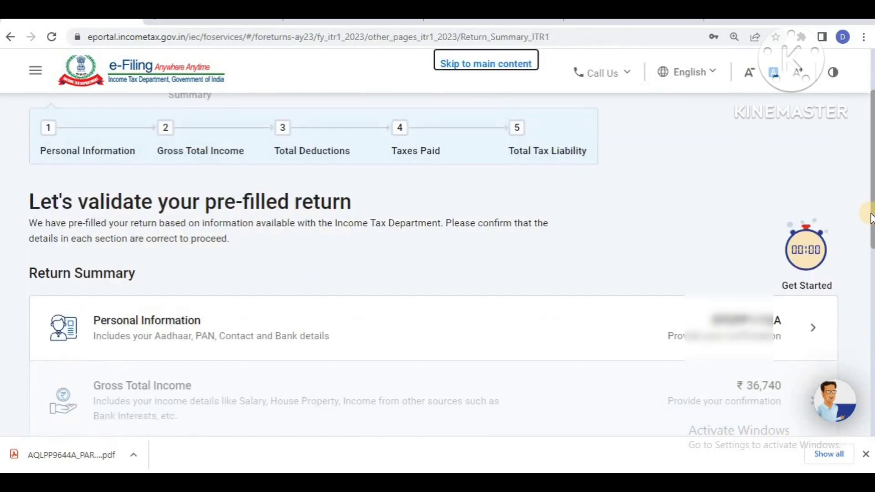
drag(870, 196, 871, 288)
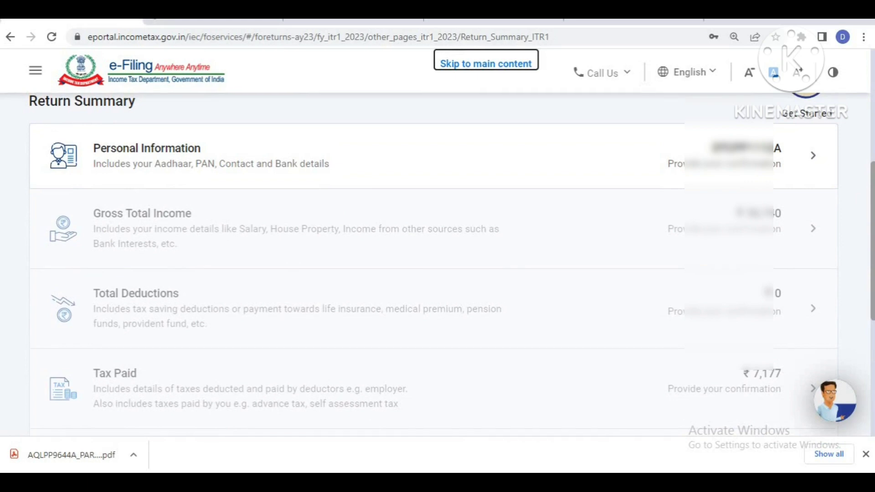
key(ctrl+minus)
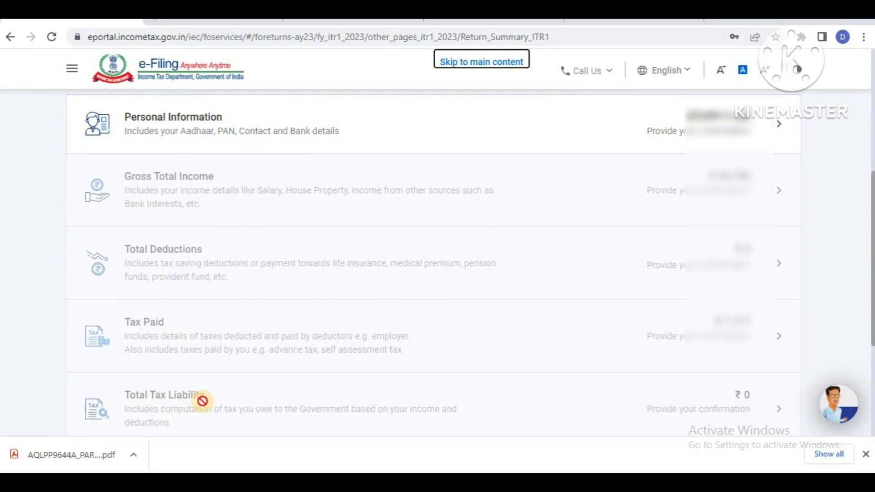
Step: Open the Personal Information section and review the 139(1) choice in Filing Section for a return filed on or before the due date
click(170, 122)
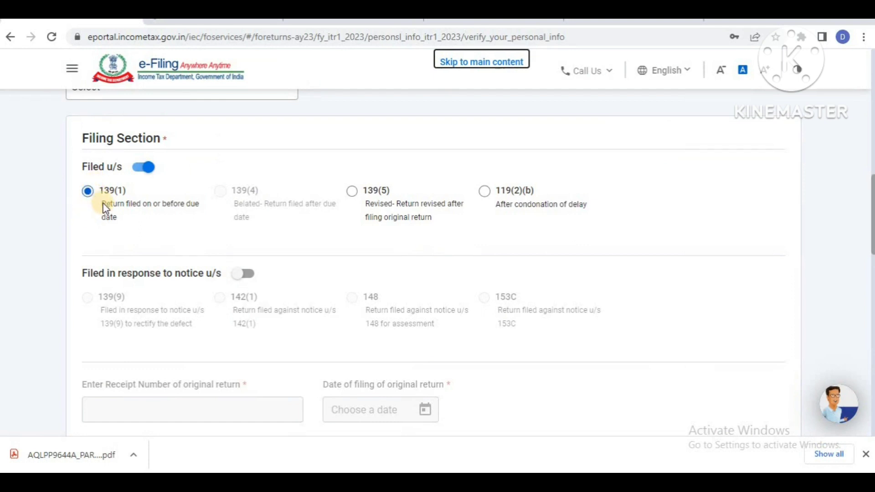
drag(102, 205, 120, 217)
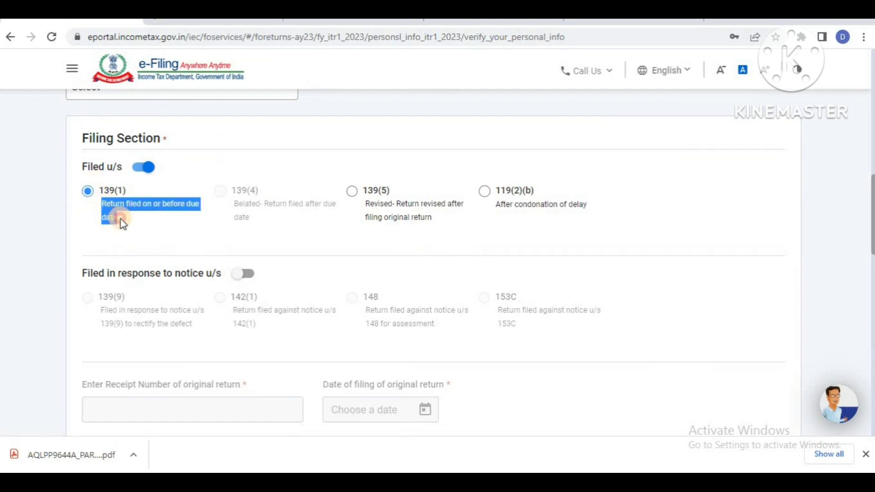
click(75, 222)
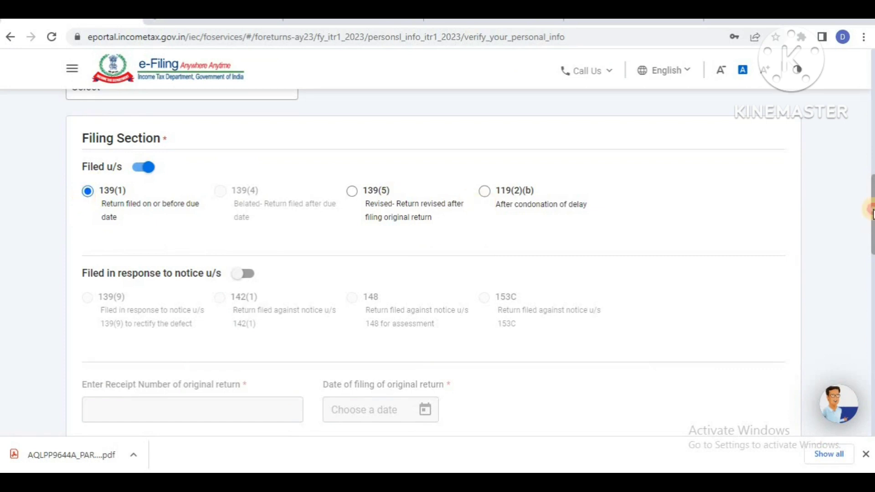
drag(870, 215, 870, 253)
scroll(270, 263, down, 4)
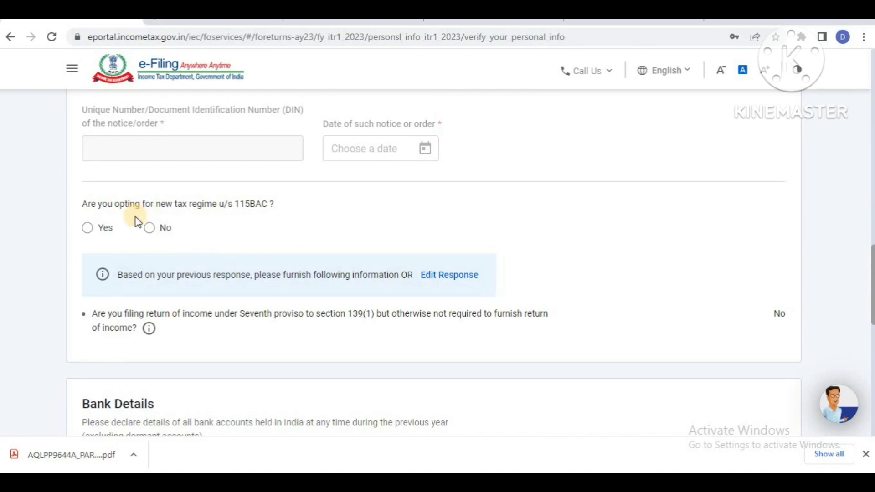
Step: Try opting for the new tax regime u/s 115BAC, cancel its notice and answer No instead
click(89, 229)
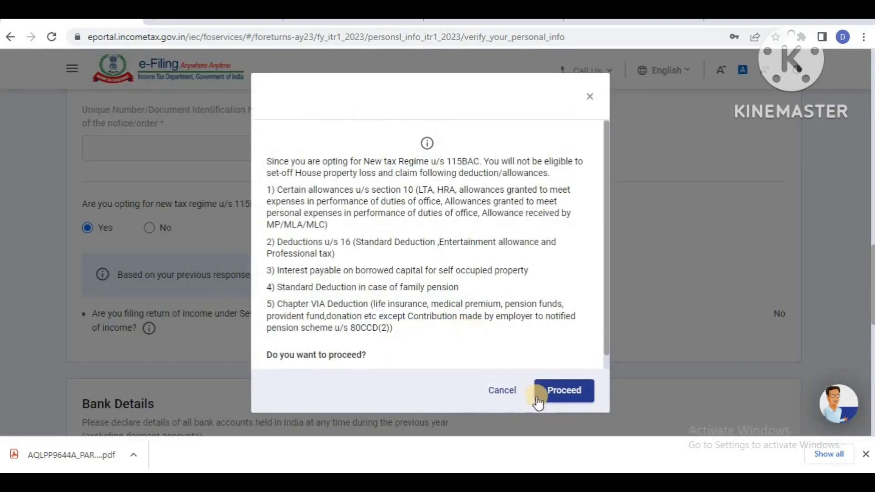
click(508, 395)
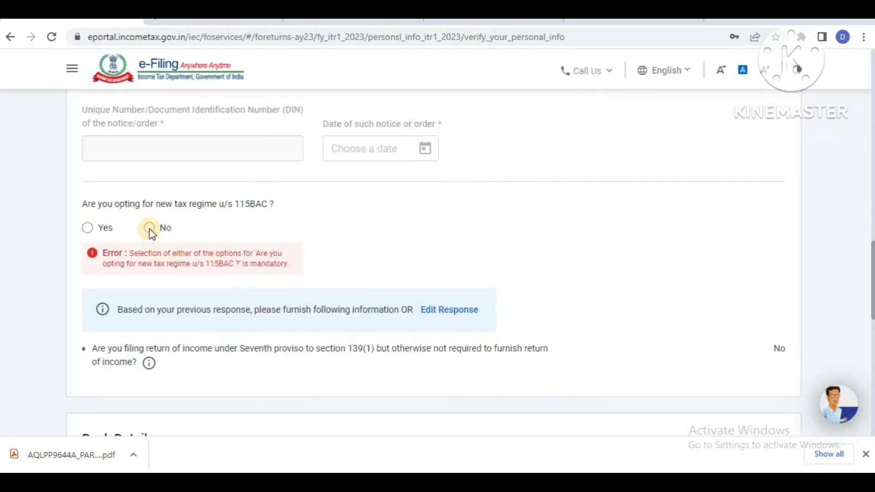
click(150, 229)
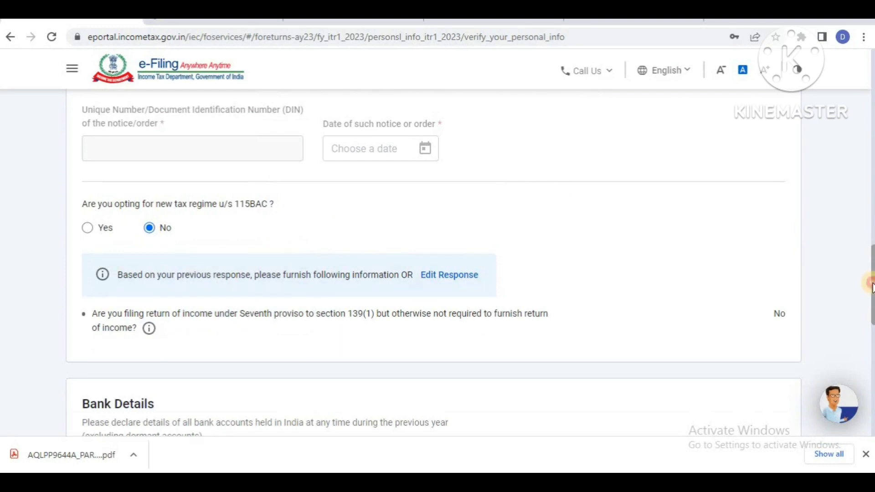
Step: Switch the 115BAC new tax regime answer to Yes, accept its notice and set the answer back to No
mouse_move(872, 285)
mouse_down()
mouse_move(871, 310)
mouse_move(870, 287)
mouse_up()
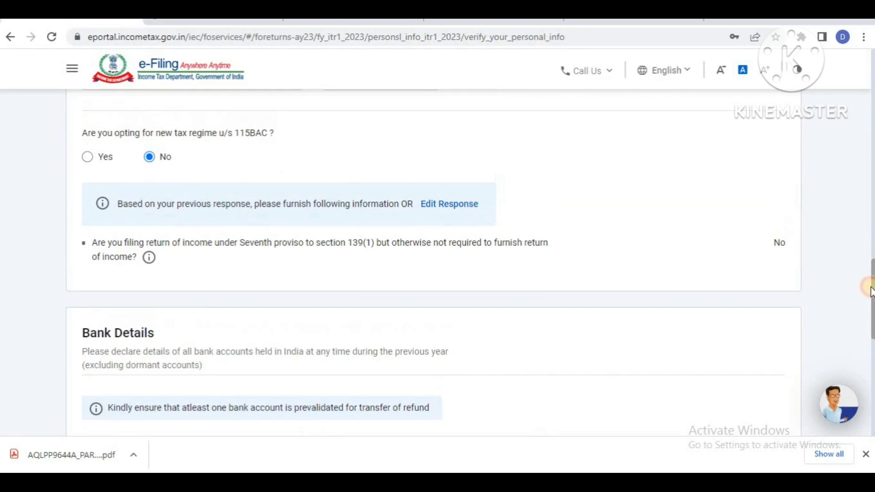
click(90, 159)
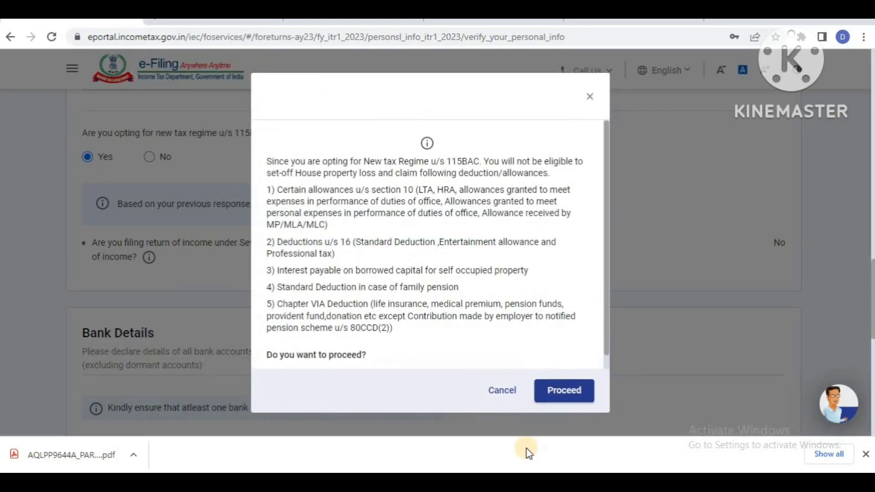
click(587, 390)
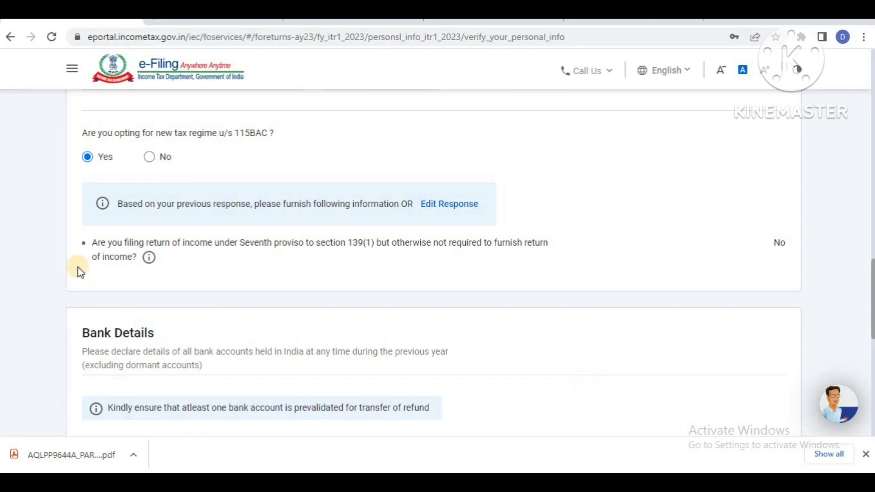
click(150, 159)
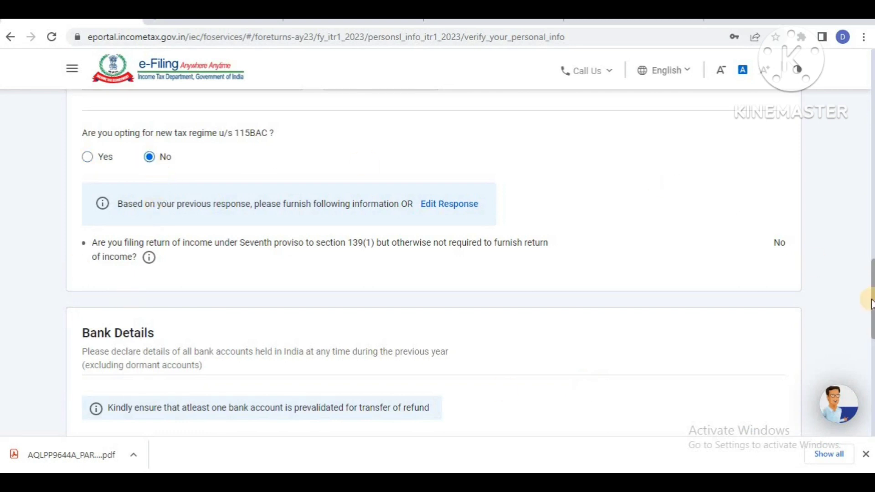
Step: Examine the validation status and refund selection of the bank accounts listed under Bank Details
scroll(870, 303, down, 5)
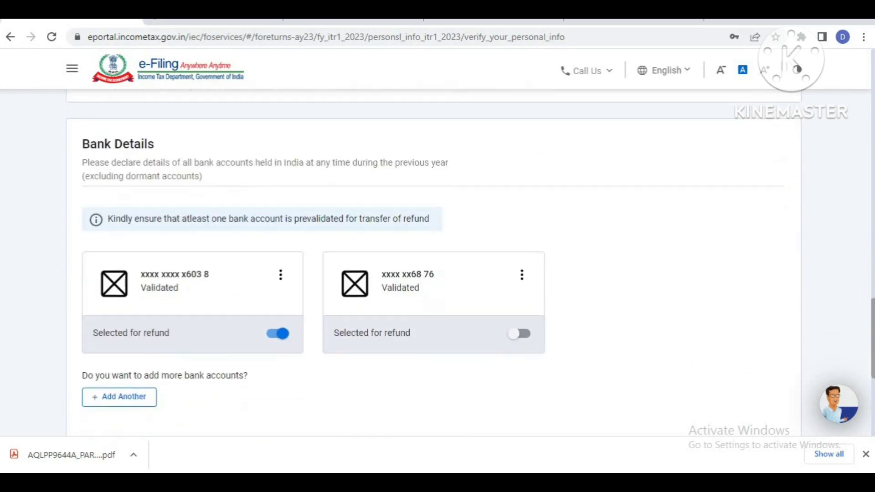
scroll(518, 272, down, 2)
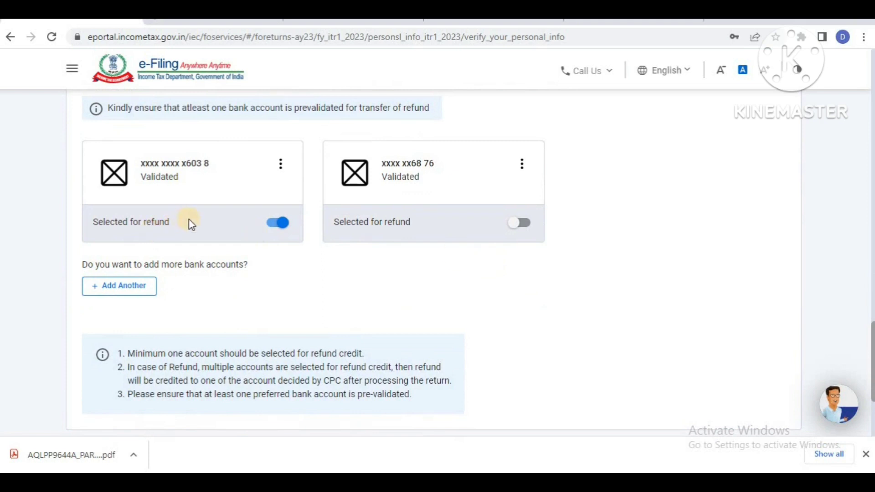
drag(93, 221, 96, 219)
click(180, 229)
triple_click(173, 226)
drag(183, 177, 141, 179)
click(281, 268)
drag(177, 178, 140, 178)
click(258, 278)
drag(123, 222, 179, 221)
click(294, 223)
Step: Open the form for adding another bank account and examine its account number fields and account type options
click(120, 290)
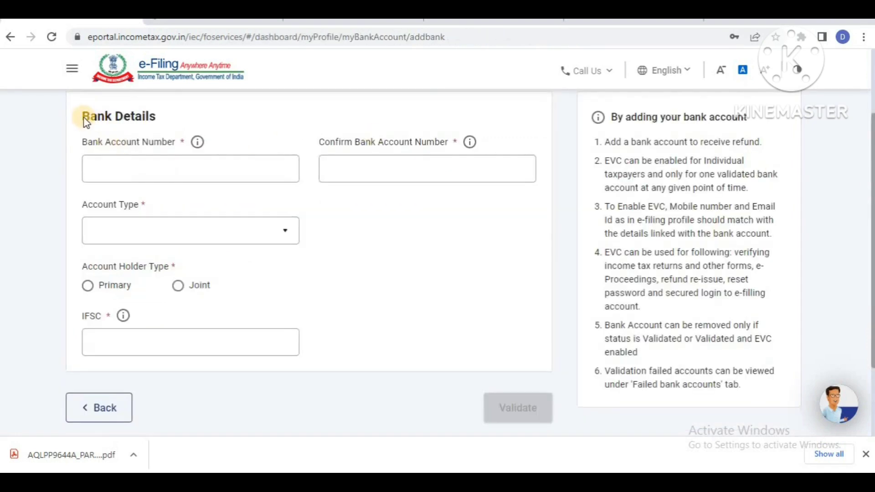
drag(86, 122, 227, 121)
drag(185, 142, 88, 149)
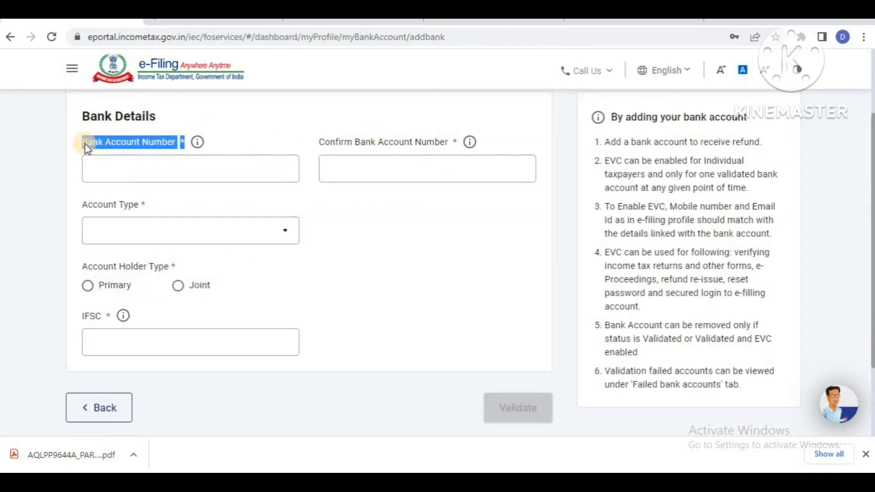
drag(461, 142, 318, 140)
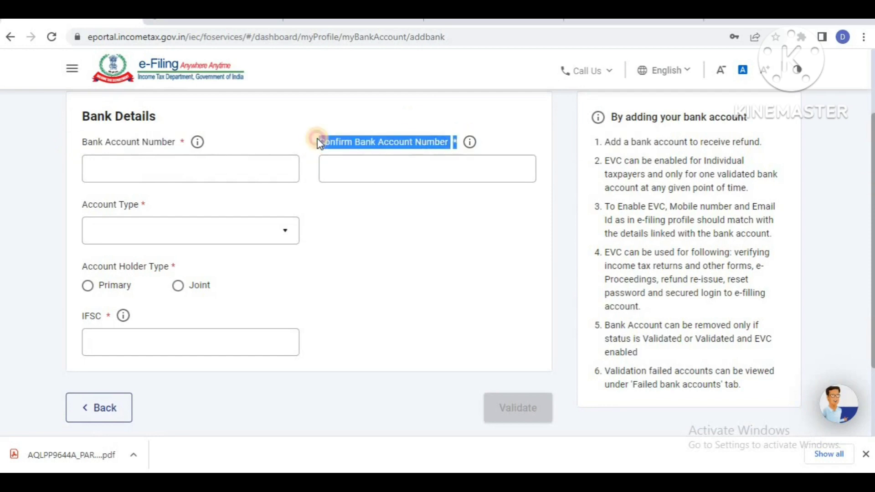
click(246, 230)
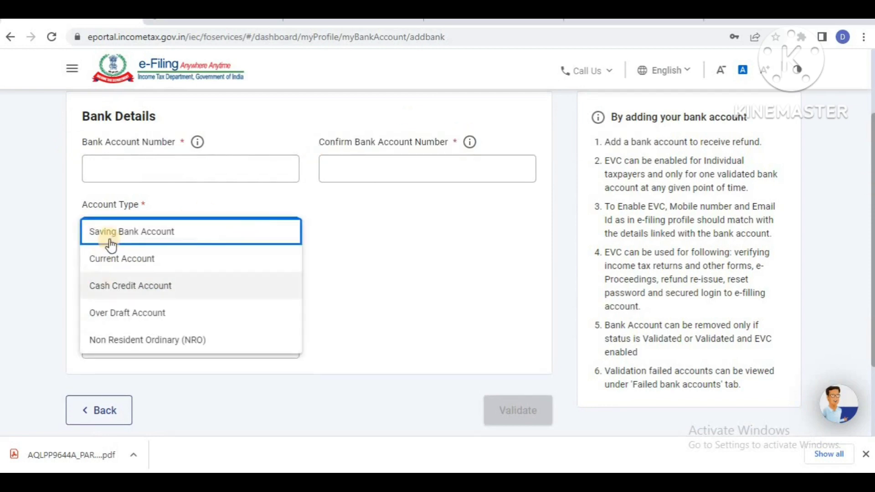
click(400, 263)
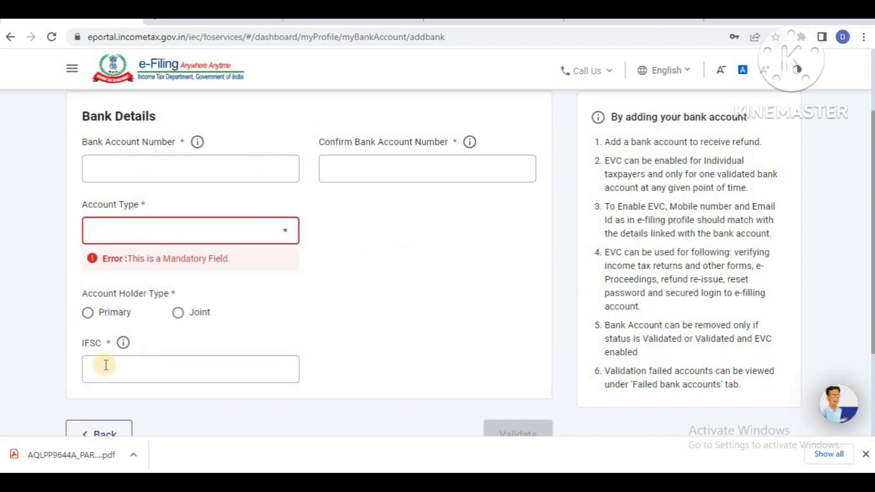
Step: Try Primary as the account holder type in the new bank account form, check the IFSC field and validation option, and leave the form
click(87, 312)
click(151, 368)
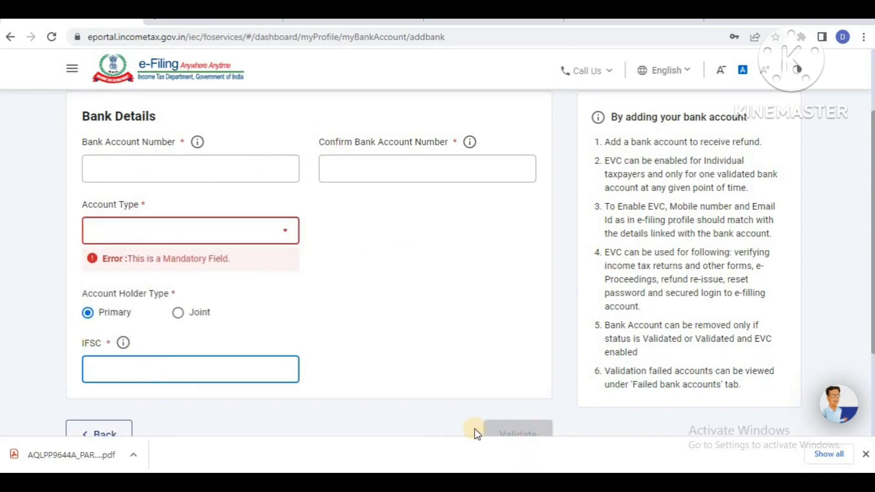
scroll(861, 292, down, 1)
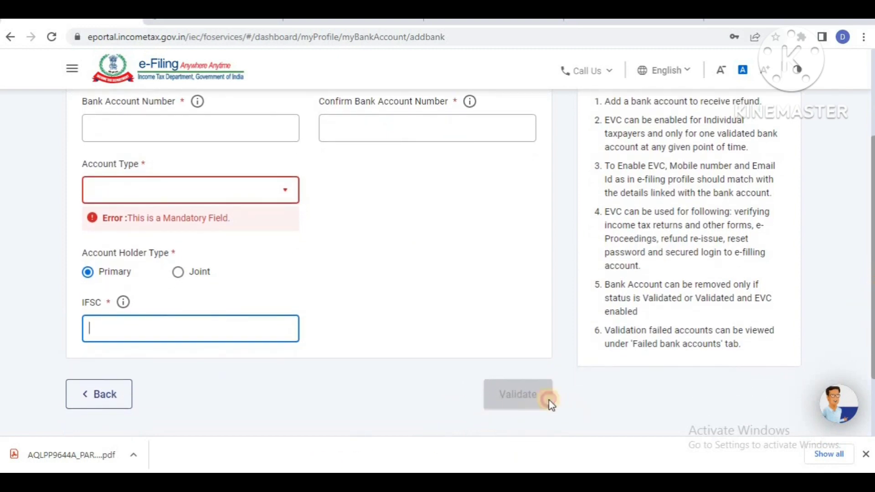
drag(550, 400, 452, 380)
click(400, 407)
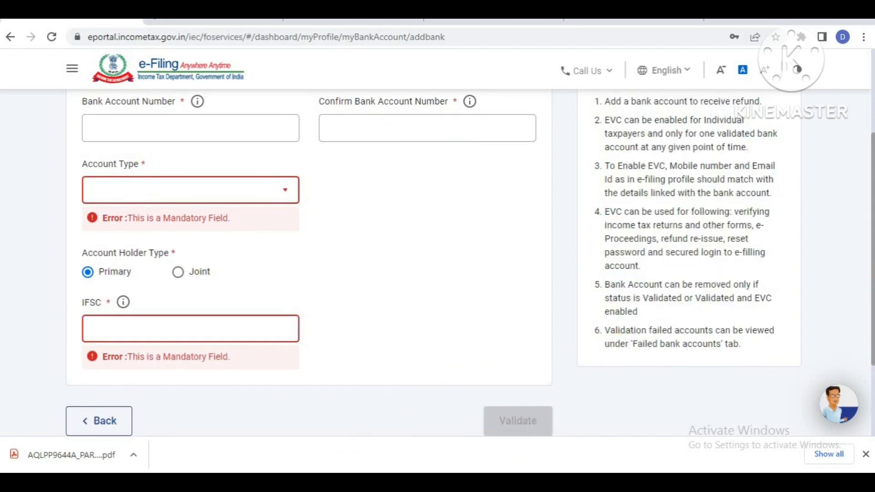
mouse_move(872, 199)
mouse_down()
mouse_move(873, 176)
mouse_move(874, 207)
mouse_up()
scroll(160, 279, down, 1)
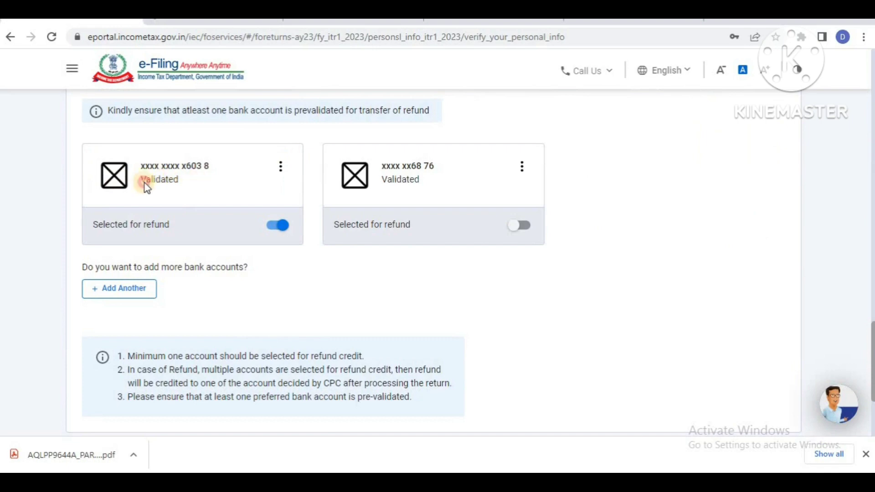
Step: Check the first bank account's validation status and confirm the Personal Information section of the return
drag(144, 183, 112, 183)
click(184, 195)
scroll(872, 327, down, 2)
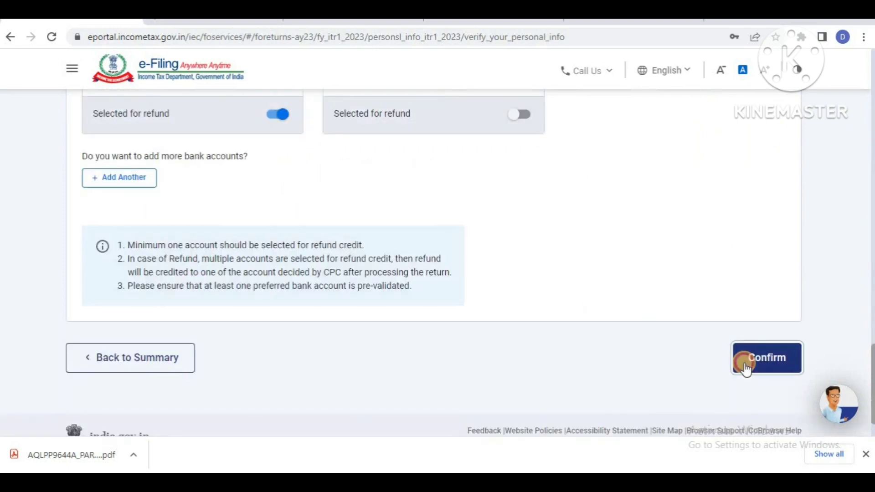
click(742, 360)
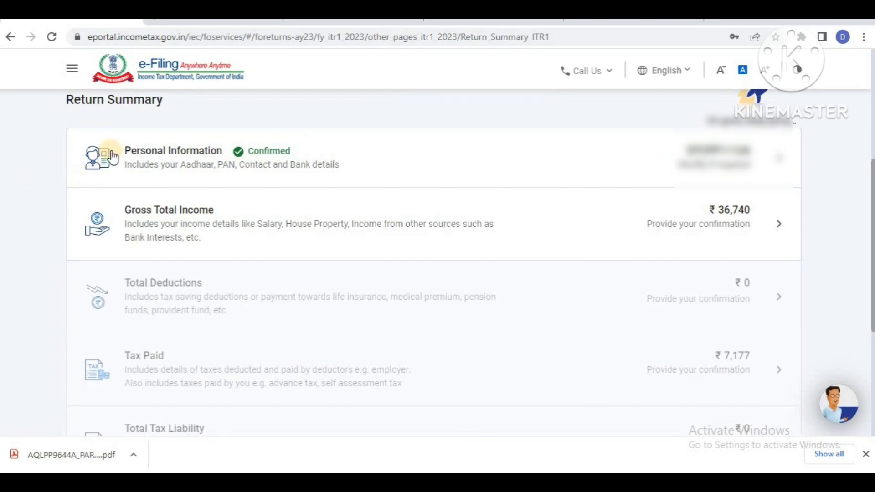
drag(124, 150, 221, 151)
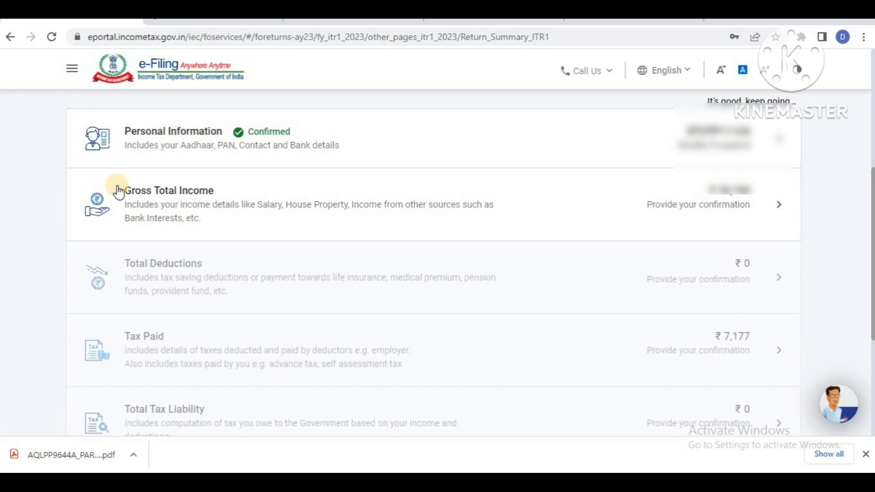
Step: Open the Gross Total Income section and answer No to the exemption for tour or transfer travel and uniform maintenance
drag(124, 191, 233, 191)
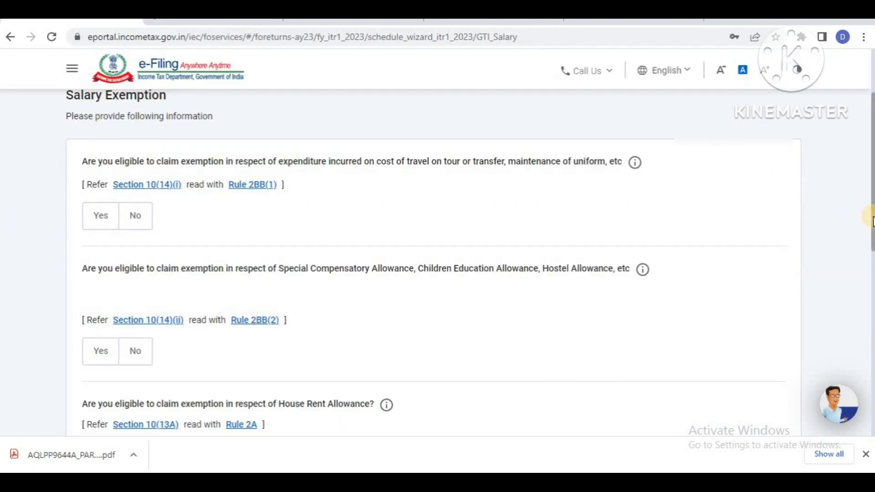
click(70, 161)
drag(70, 163, 622, 157)
click(550, 212)
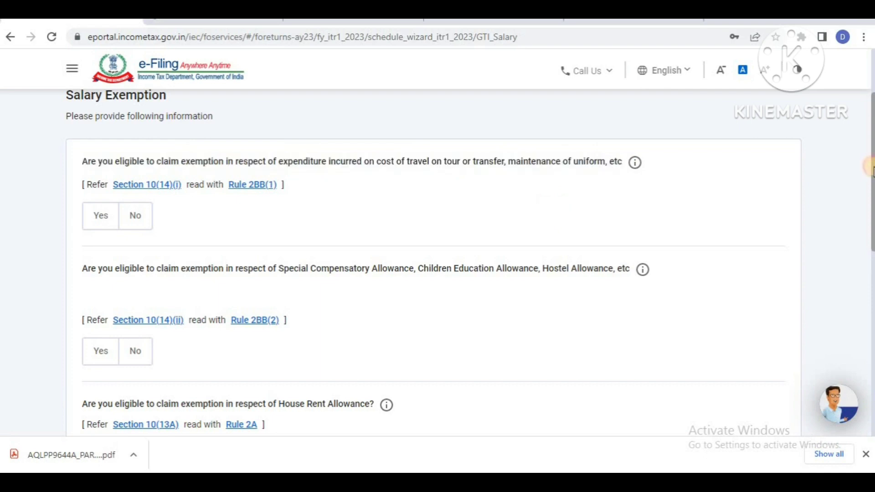
scroll(868, 168, down, 2)
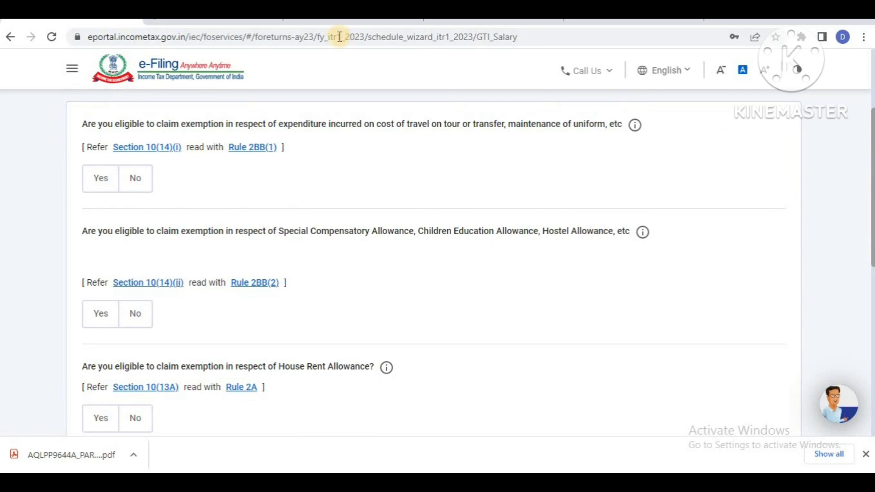
click(97, 184)
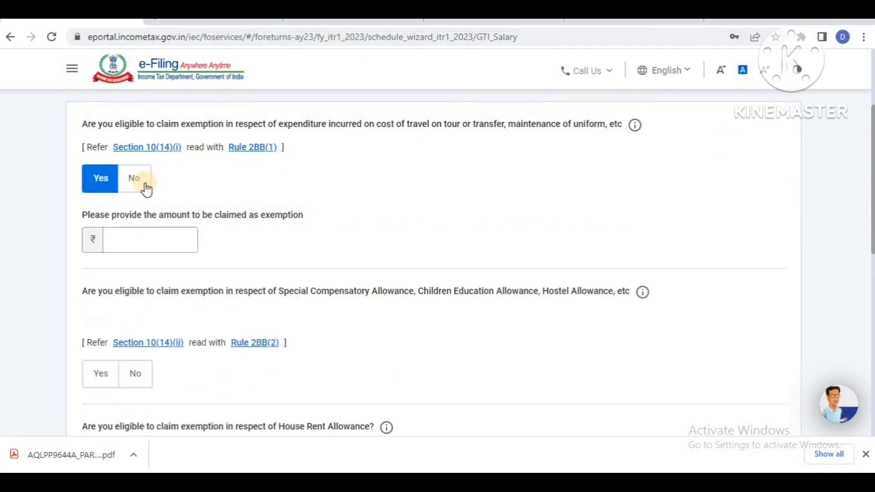
click(132, 240)
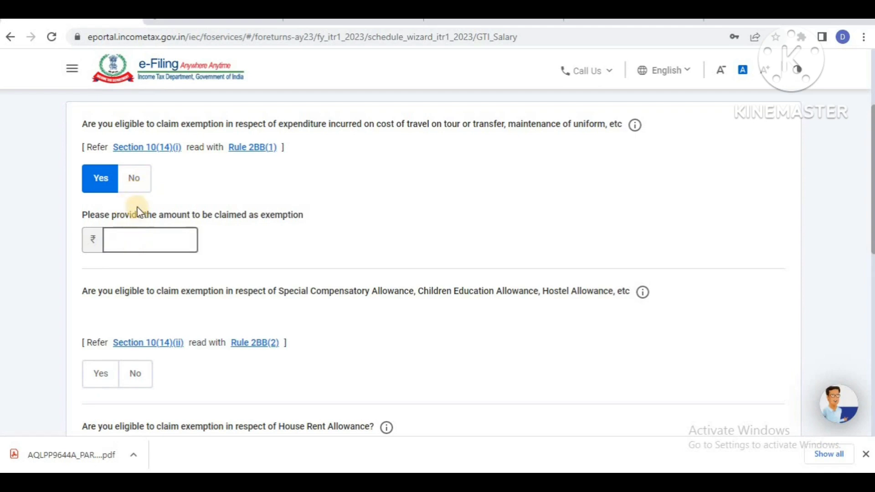
click(135, 179)
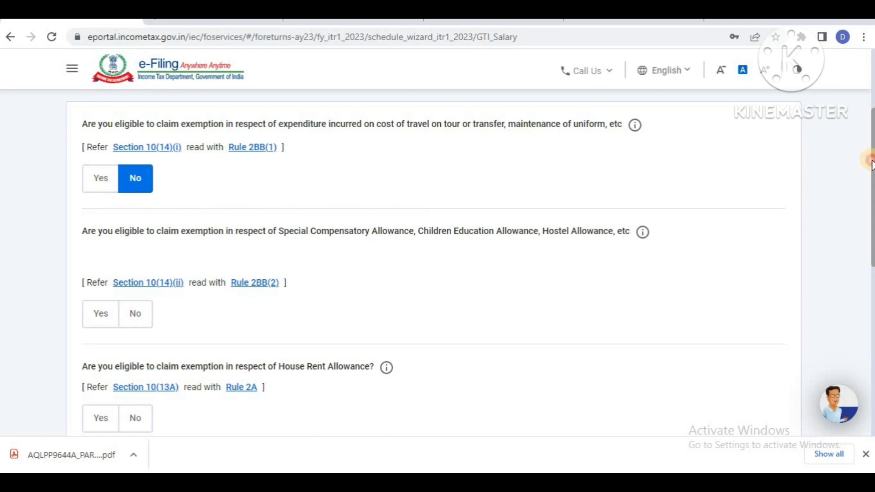
Step: Claim the Special Compensatory, Children Education and Hostel Allowance exemption with an amount of 1,200
drag(871, 164, 867, 202)
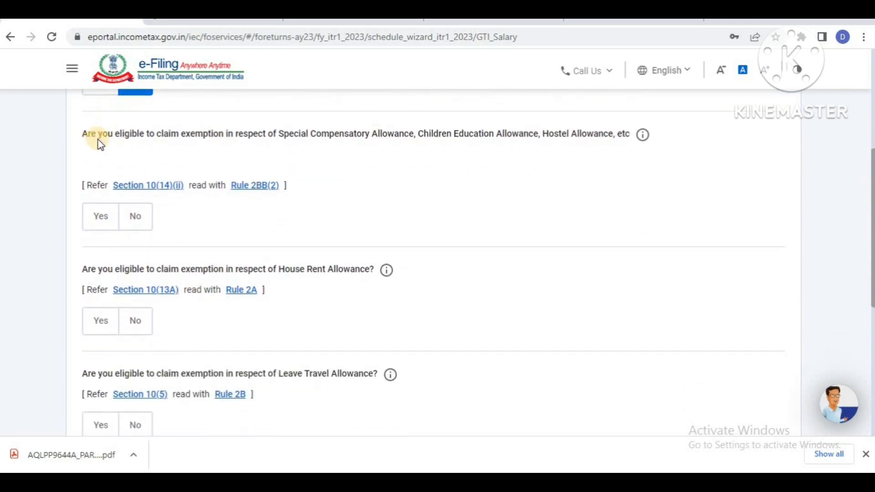
drag(85, 141, 205, 142)
drag(268, 144, 625, 137)
click(567, 161)
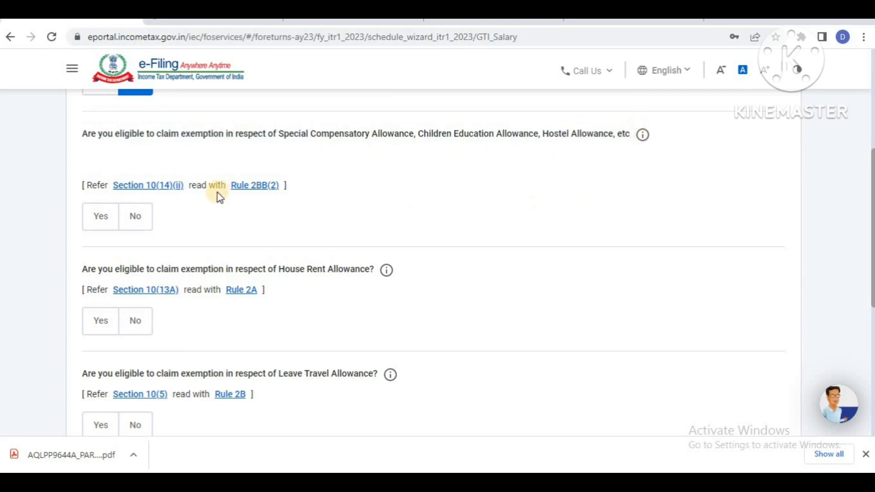
click(101, 218)
click(129, 278)
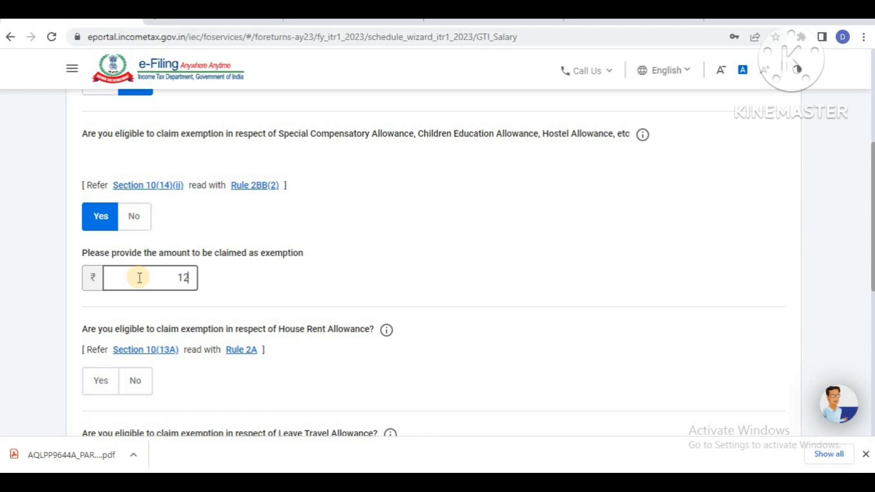
click(488, 215)
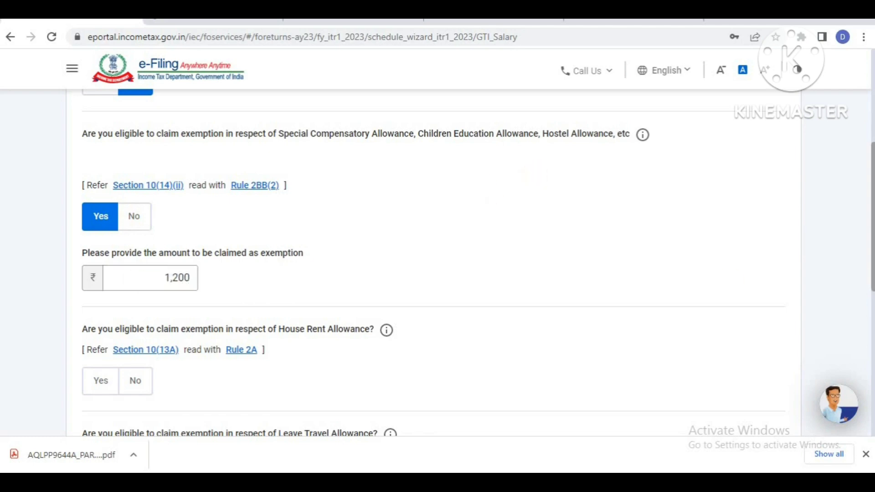
Step: Claim the House Rent Allowance exemption with an amount of 52,132
drag(870, 258, 865, 331)
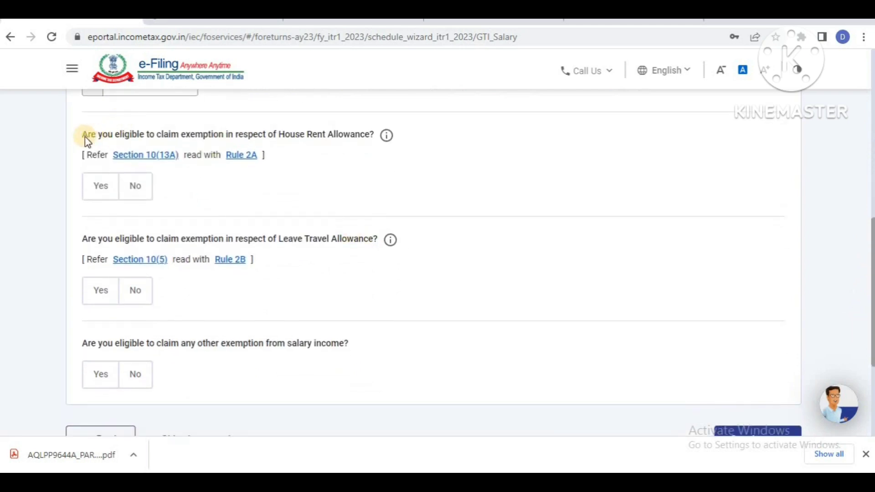
drag(82, 133, 367, 151)
click(354, 155)
click(99, 187)
click(123, 250)
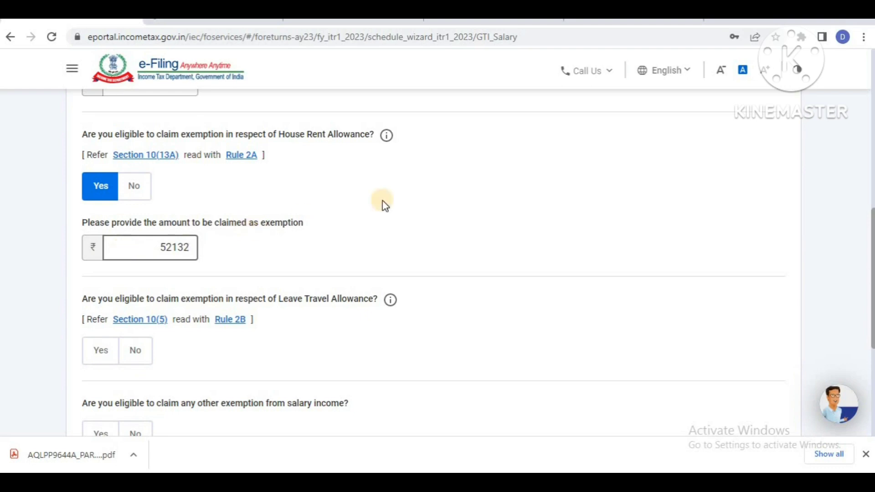
click(424, 194)
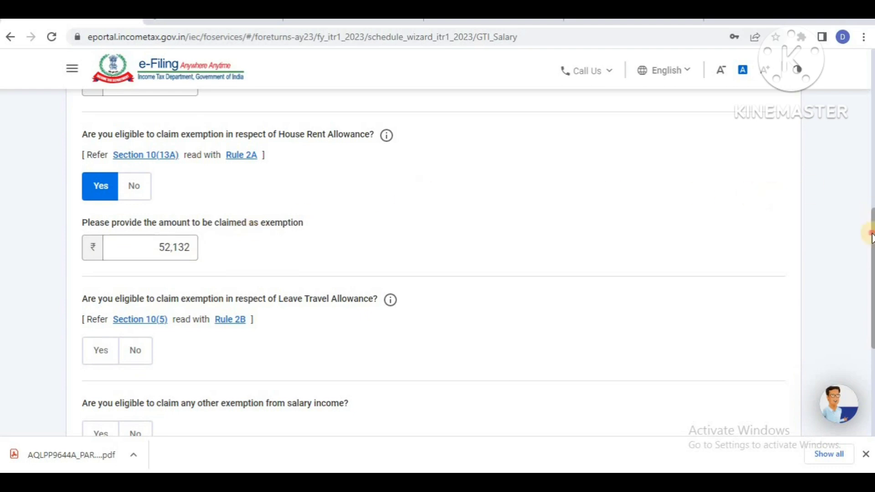
Step: Answer No to the exemption for Leave Travel Allowance
drag(870, 235, 870, 290)
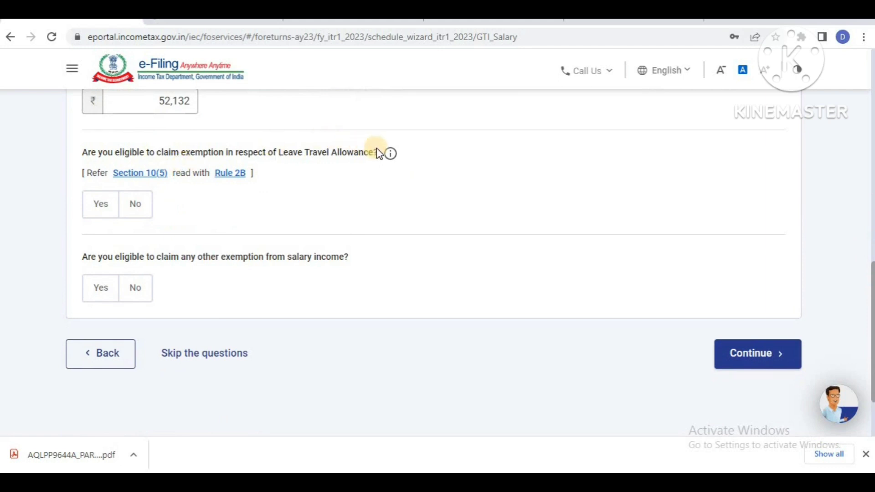
drag(378, 153, 259, 152)
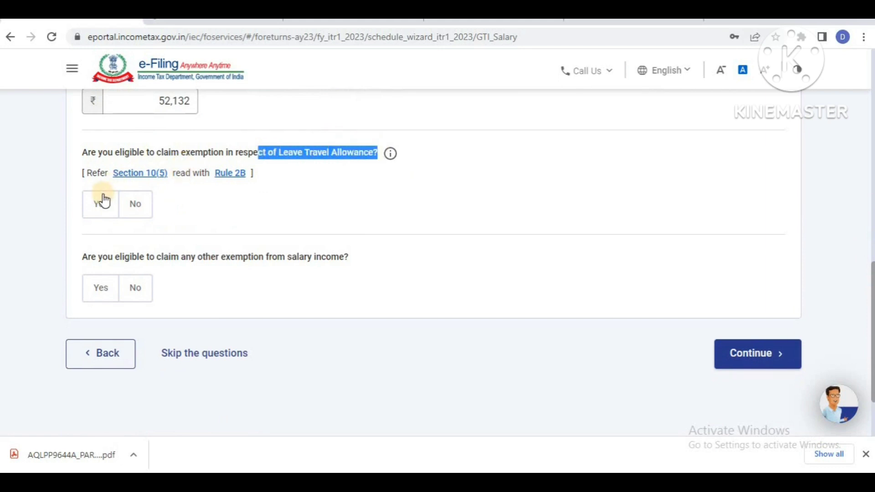
click(138, 214)
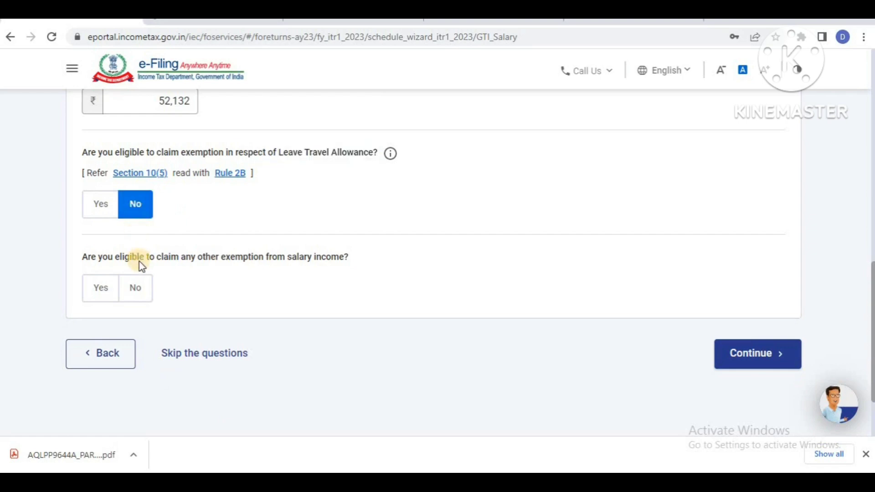
Step: Try Yes for any other exemption from salary income and examine the listed exemption types, including gratuity and commuted pension
drag(83, 257, 197, 266)
drag(259, 263, 349, 260)
click(350, 272)
click(113, 291)
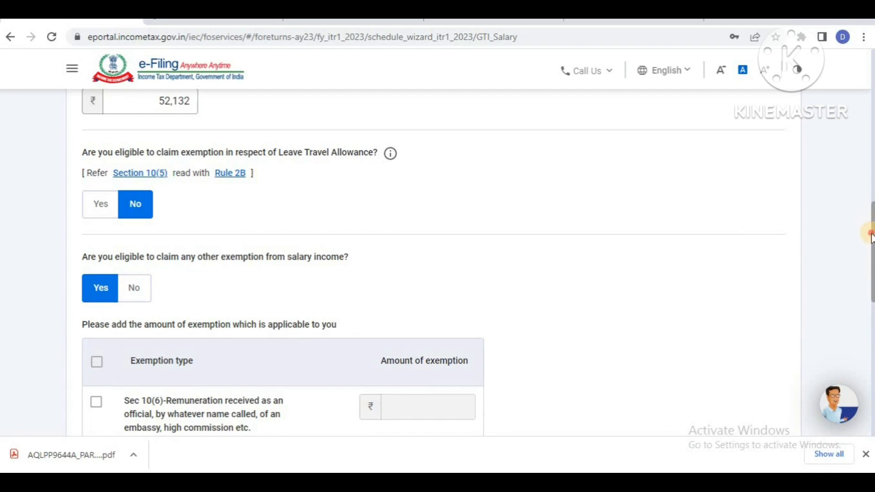
drag(871, 242, 871, 260)
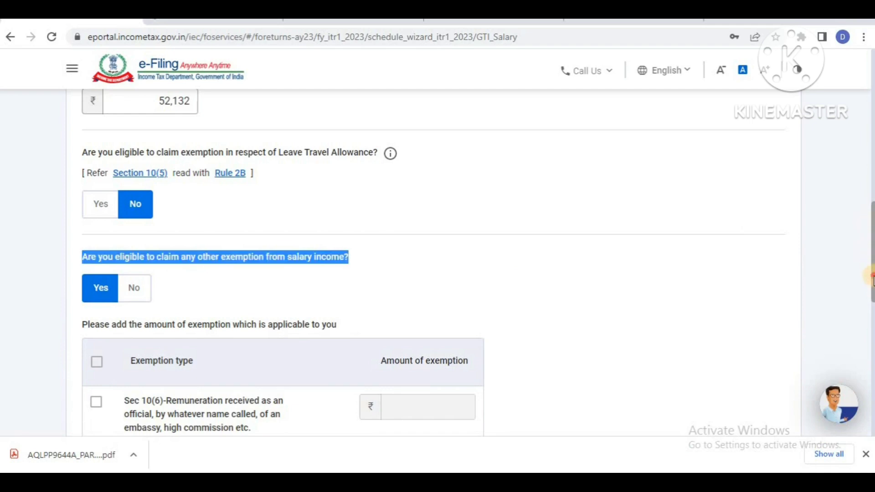
scroll(870, 282, down, 5)
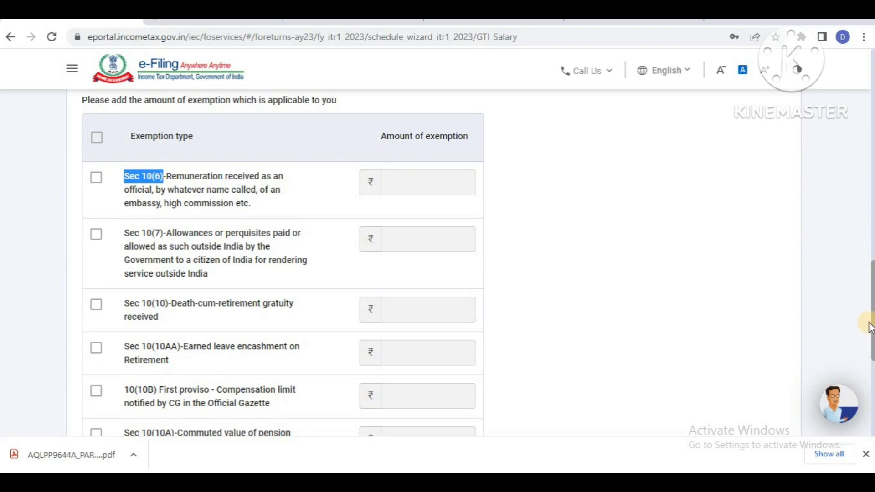
scroll(870, 324, down, 2)
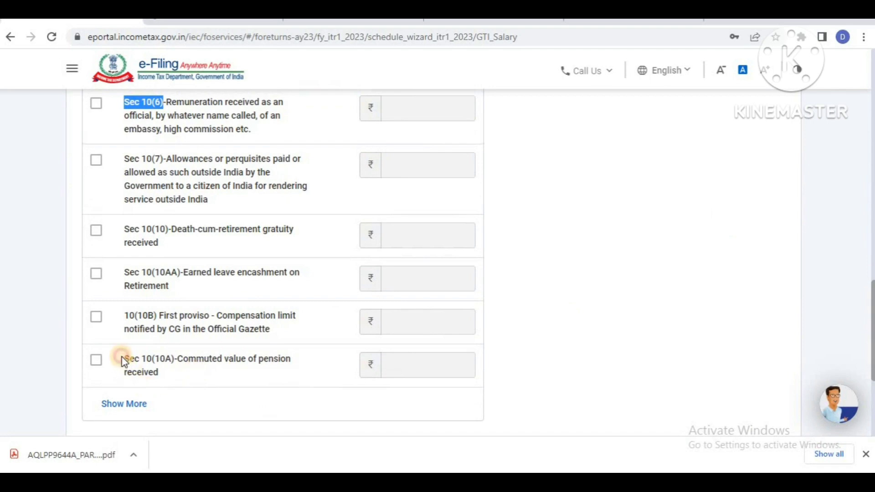
drag(124, 363, 275, 367)
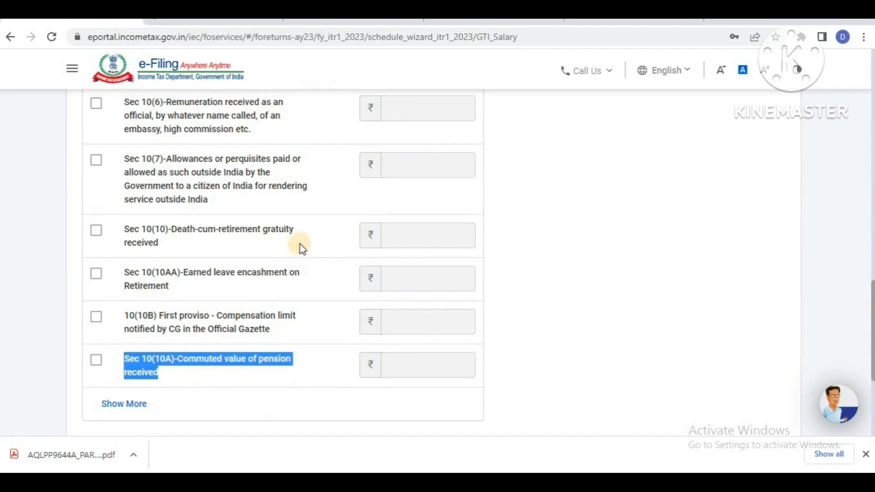
drag(294, 231, 143, 245)
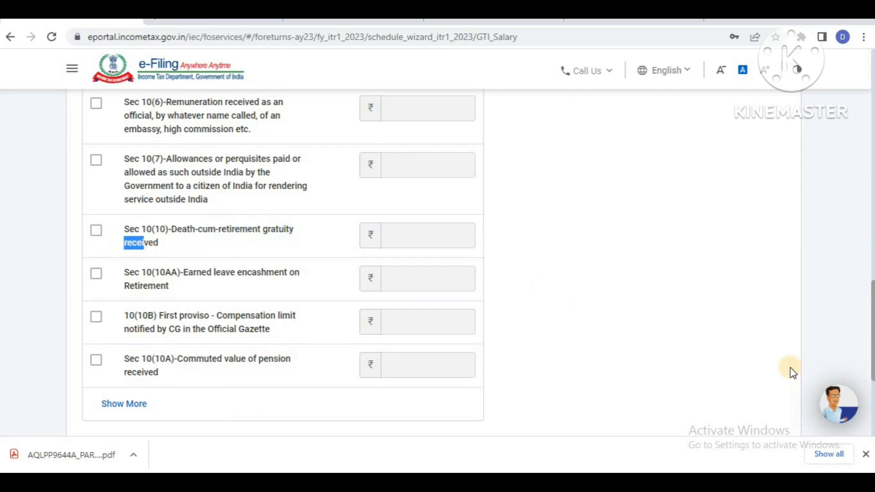
Step: Answer No to any other exemption from salary income and continue to the income source details
scroll(872, 360, up, 3)
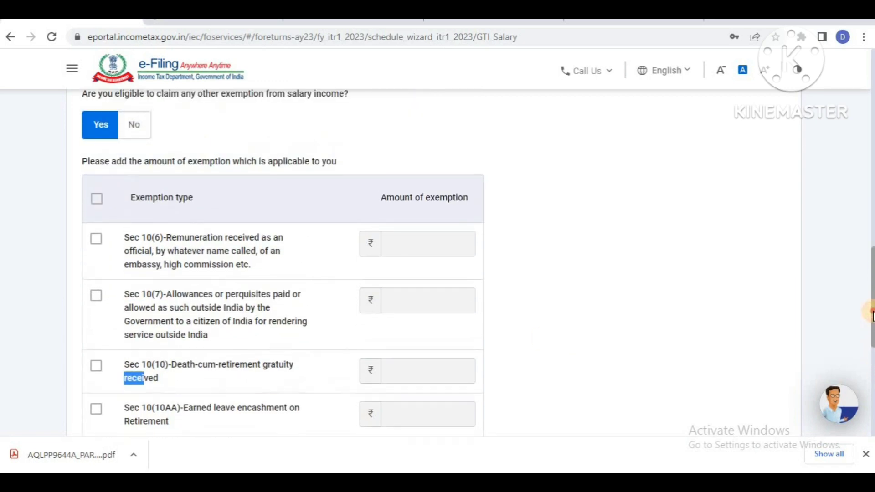
click(137, 154)
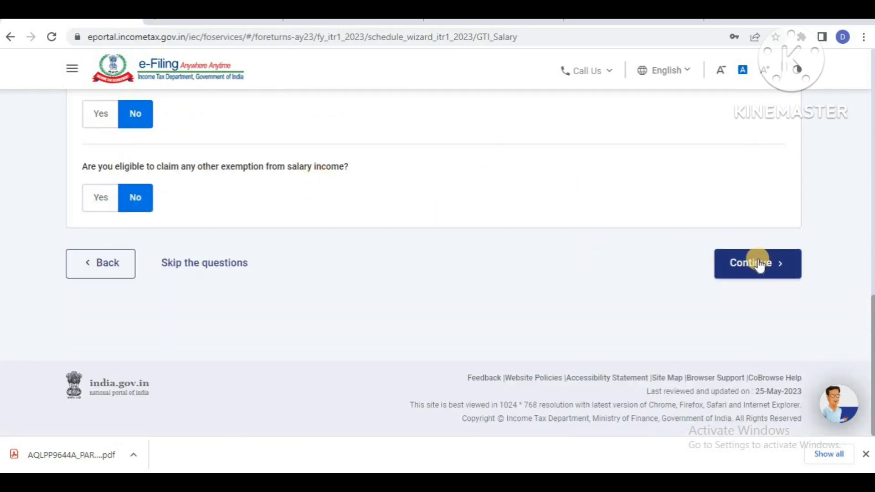
click(759, 266)
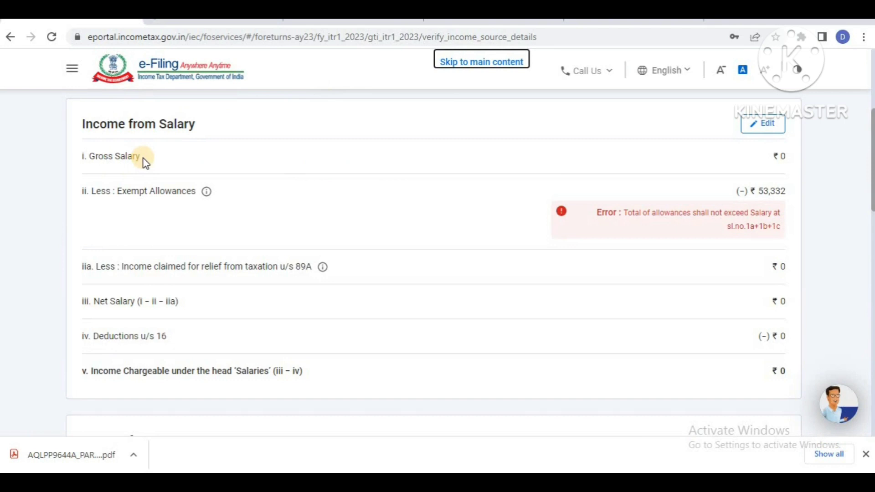
Step: Check the Gross Salary entry, open Income from Salary for editing, and enter 833000 as the salary per section 17(1)
drag(143, 158, 80, 155)
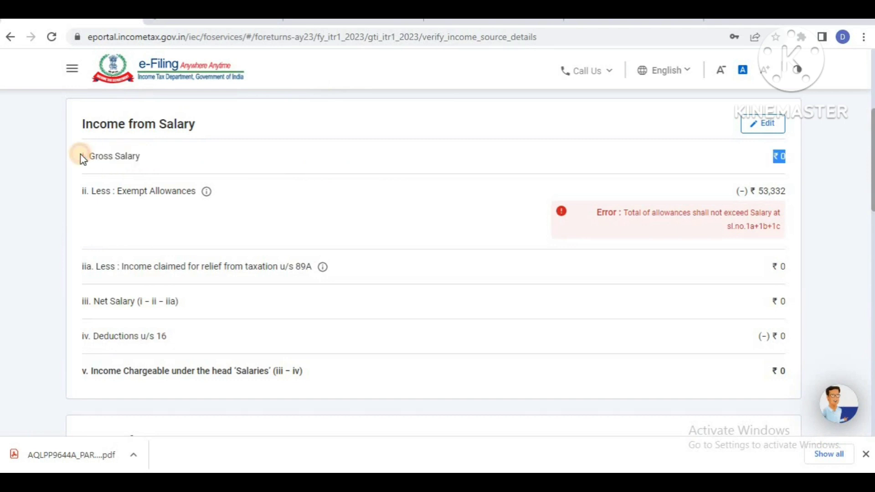
drag(140, 156, 80, 156)
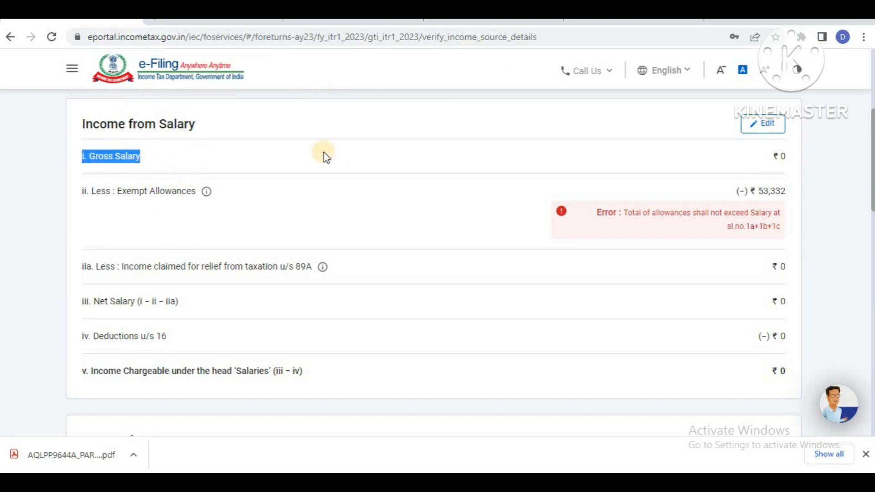
click(760, 130)
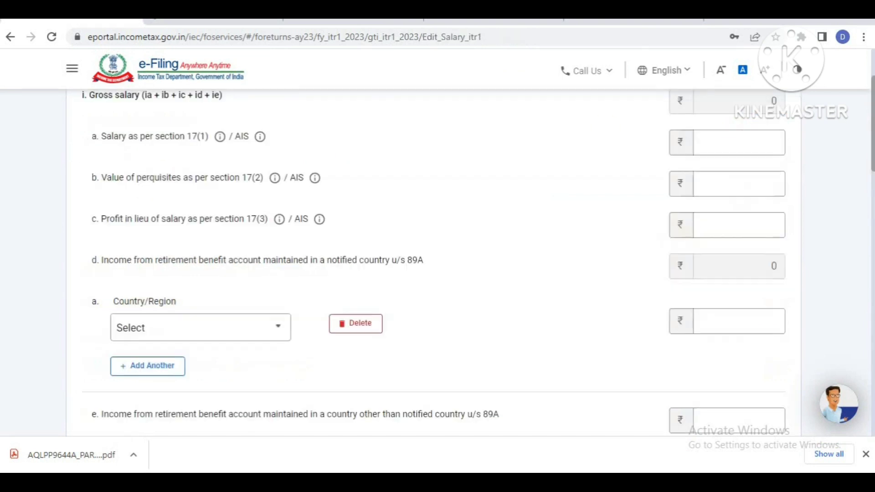
triple_click(185, 138)
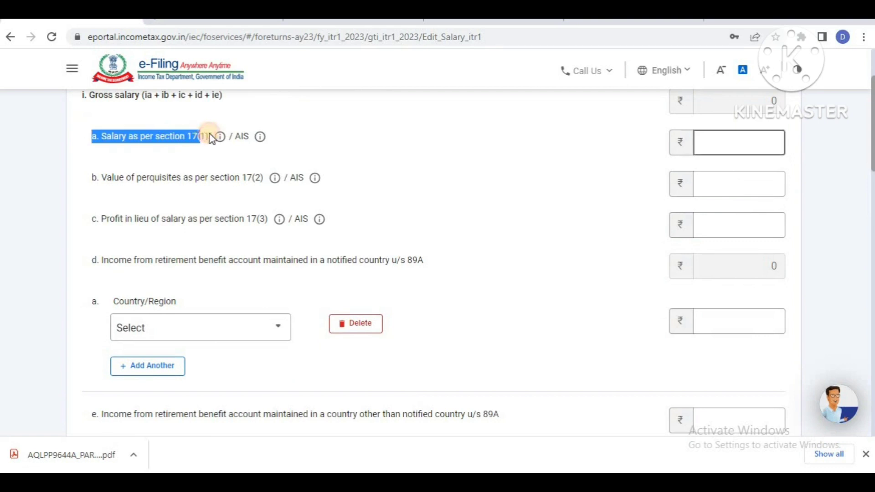
click(618, 175)
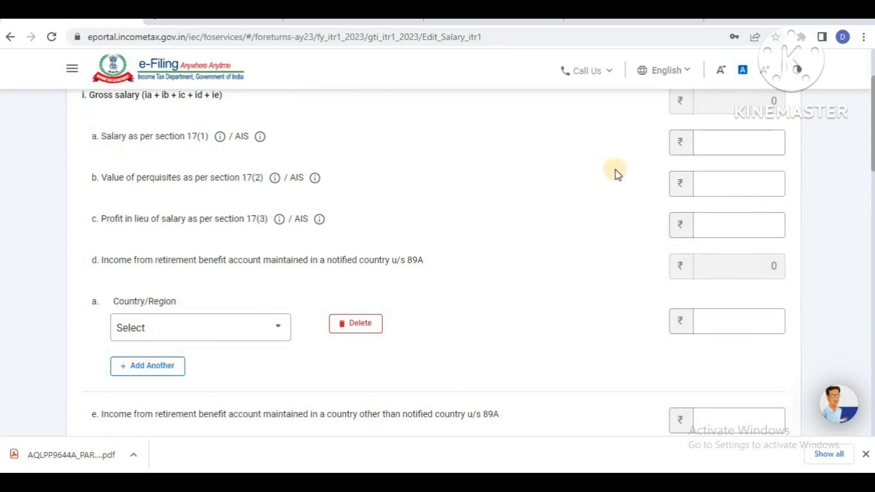
click(711, 135)
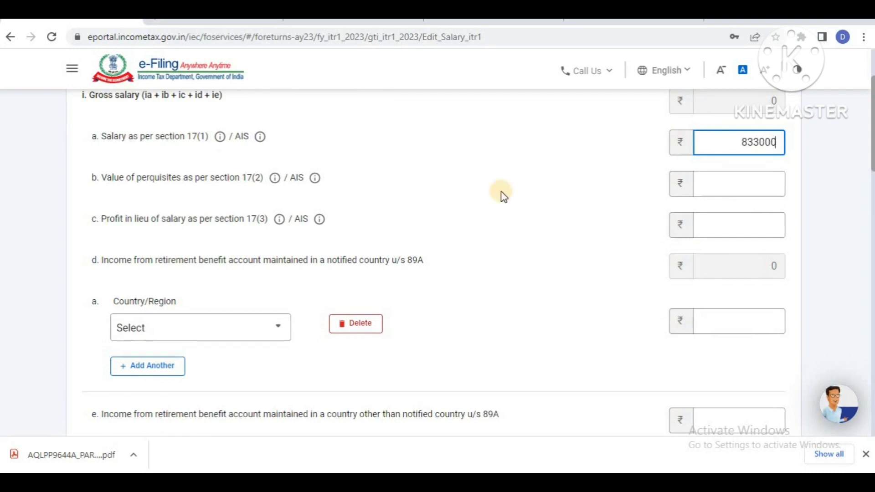
click(487, 196)
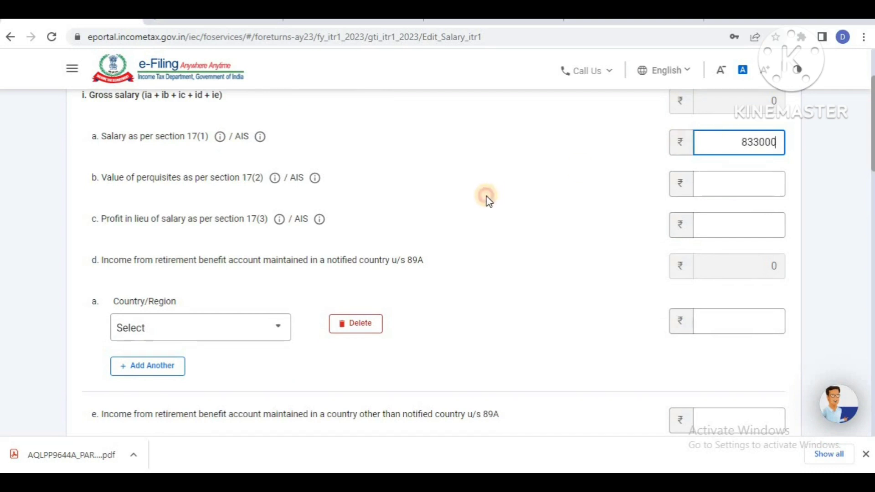
Step: Check the country options for retirement benefit income u/s 89A and delete the empty country entry
click(250, 330)
click(248, 326)
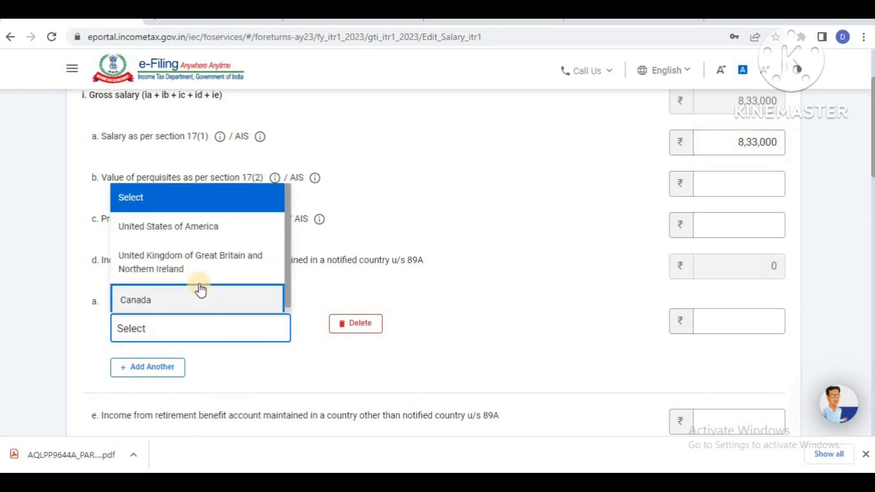
scroll(286, 164, down, 2)
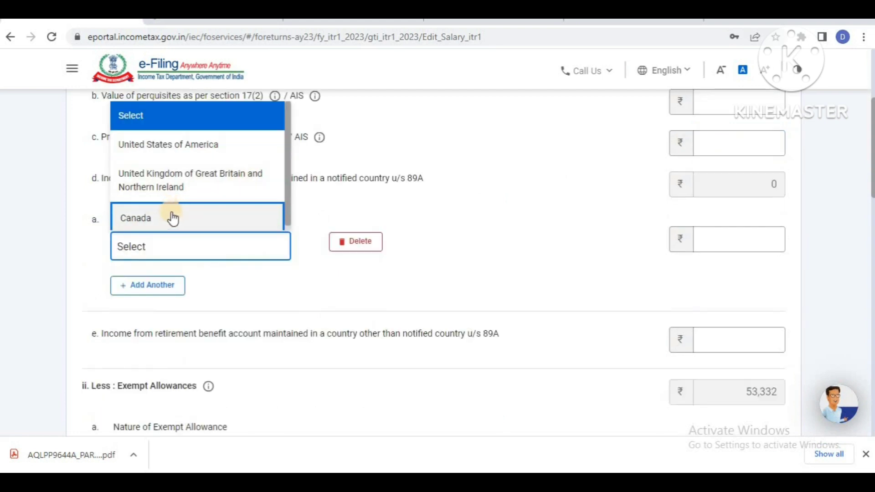
click(354, 245)
click(541, 299)
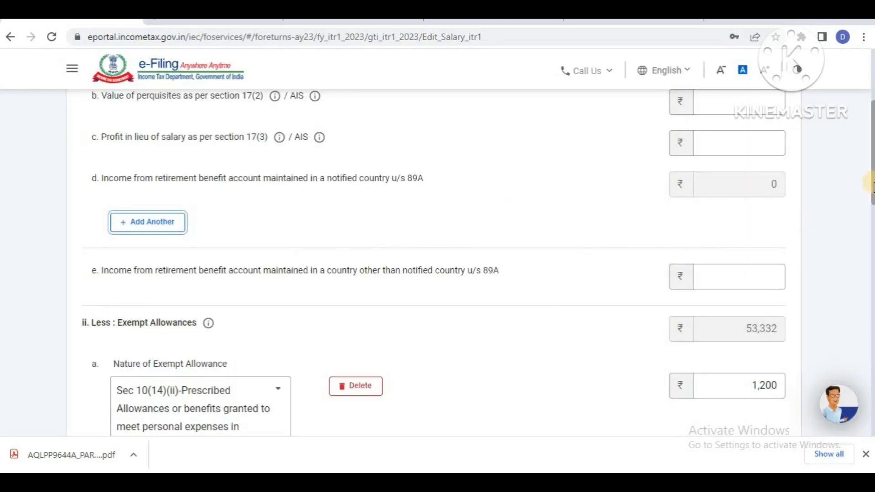
Step: Check the exempt allowances, net salary and standard deduction u/s 16(ia), and save the Income from Salary details
scroll(873, 186, down, 4)
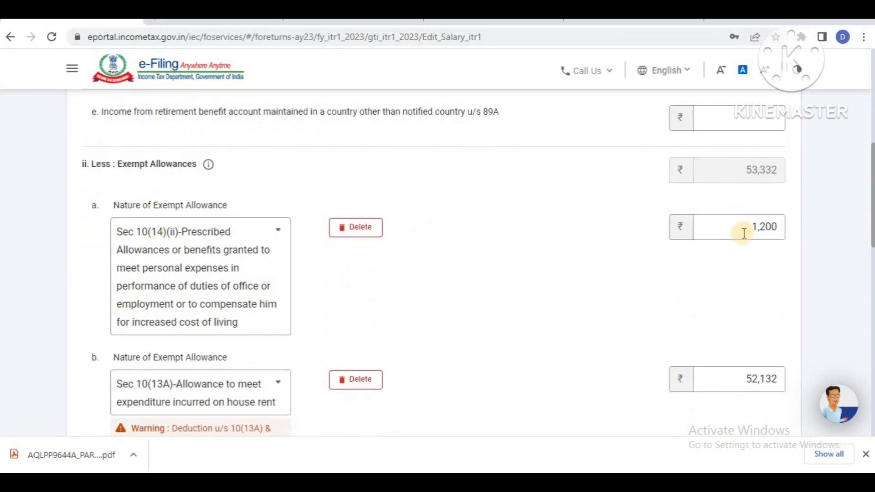
drag(870, 233, 870, 314)
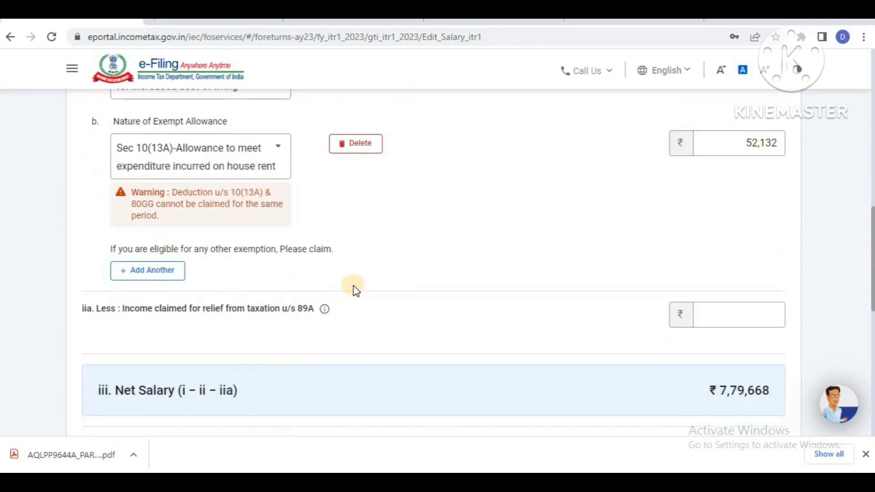
drag(873, 220, 873, 273)
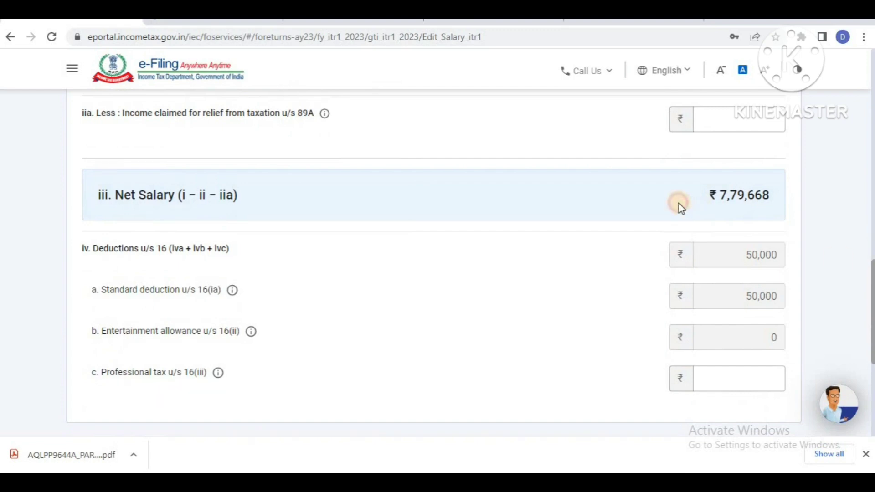
mouse_move(680, 195)
mouse_down()
mouse_move(769, 193)
mouse_move(693, 205)
mouse_up()
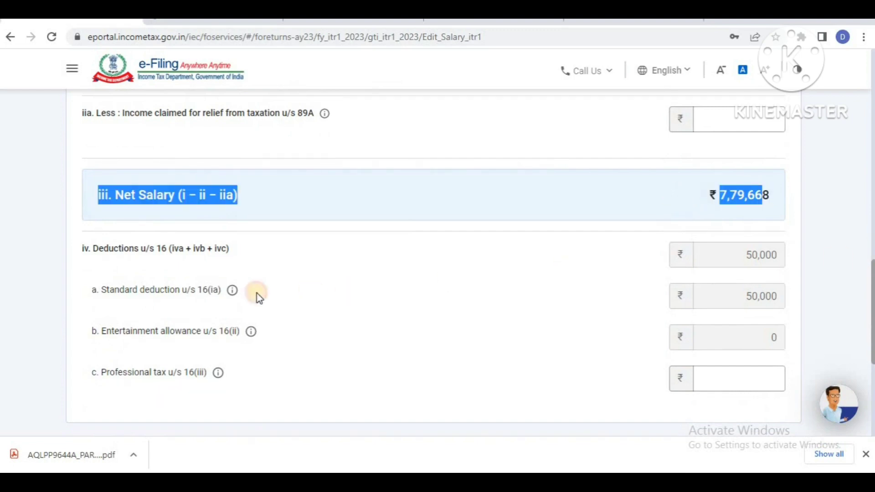
drag(82, 287, 289, 289)
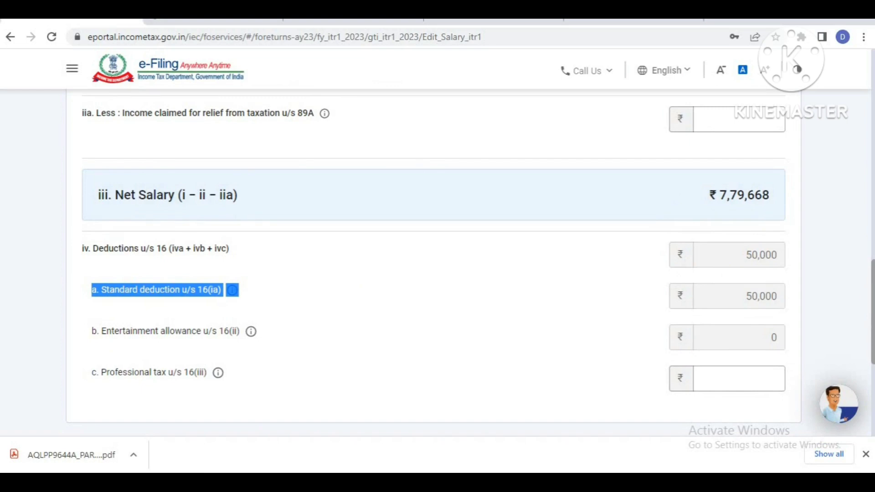
scroll(437, 273, down, 4)
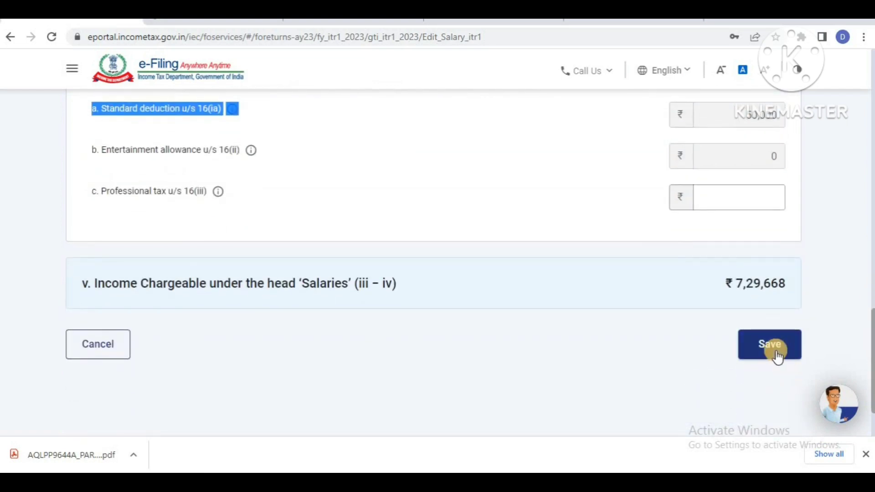
click(778, 356)
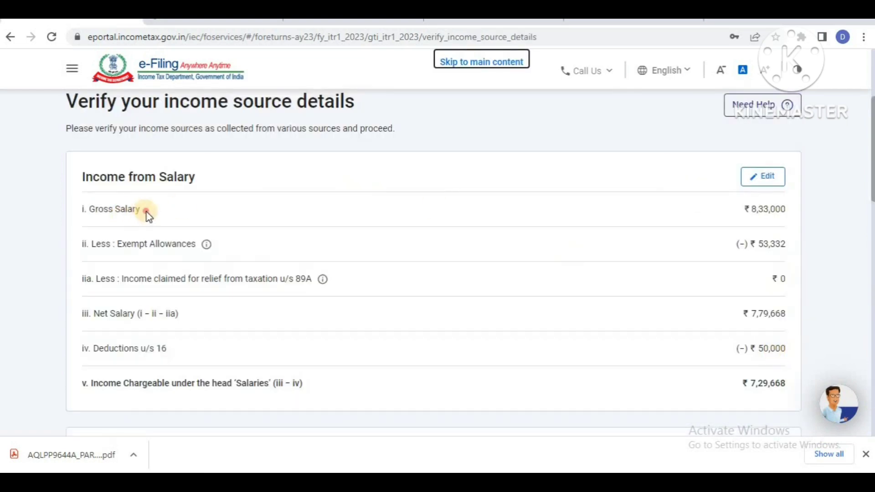
Step: Review the Income from Salary summary, from gross salary and exempt allowances to income chargeable under the head 'Salaries'
drag(145, 211, 73, 207)
drag(246, 244, 34, 236)
click(287, 227)
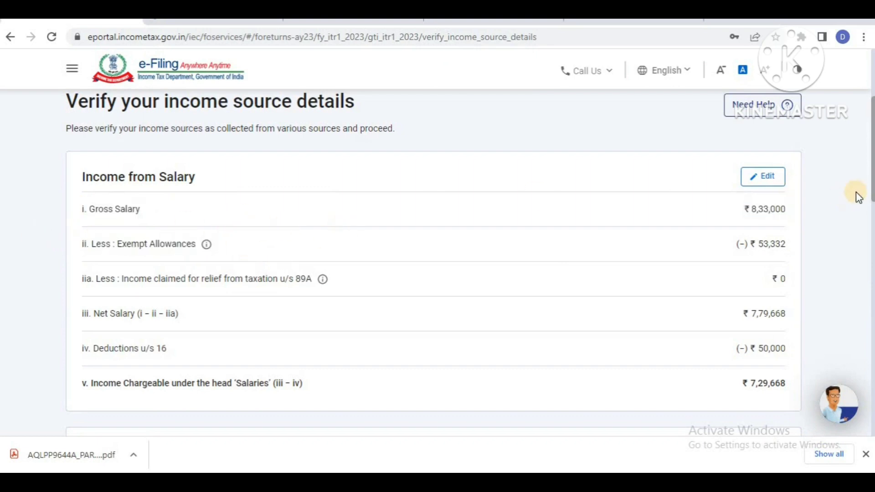
scroll(872, 178, down, 3)
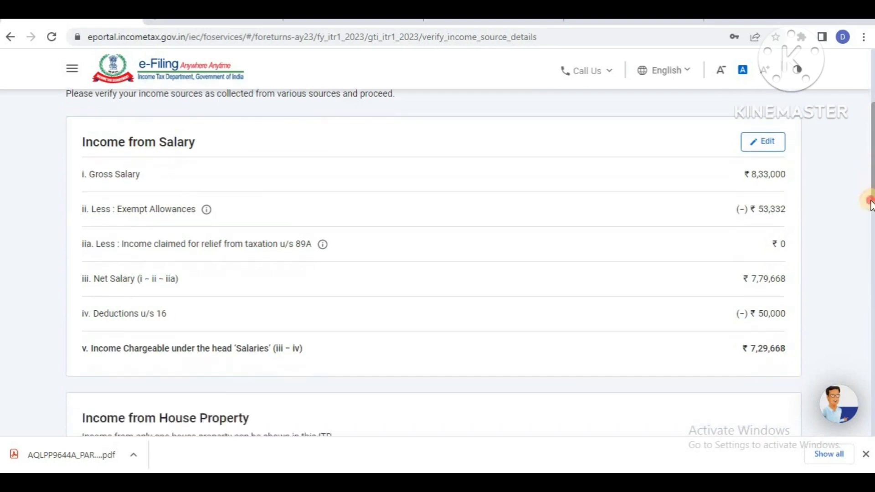
drag(797, 265, 738, 268)
click(792, 276)
drag(791, 271, 789, 265)
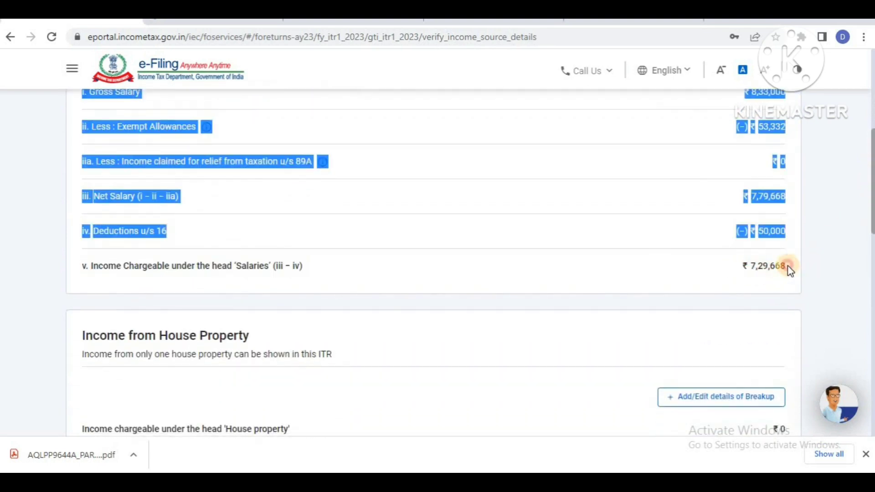
click(816, 276)
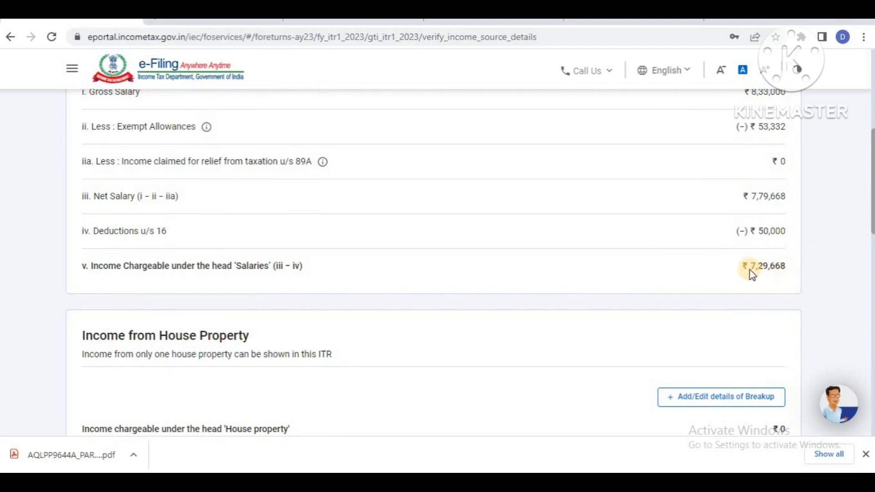
Step: Switch to the Part B PDF and compare its income chargeable under the head "Salaries" with the return
key(ctrl+Tab)
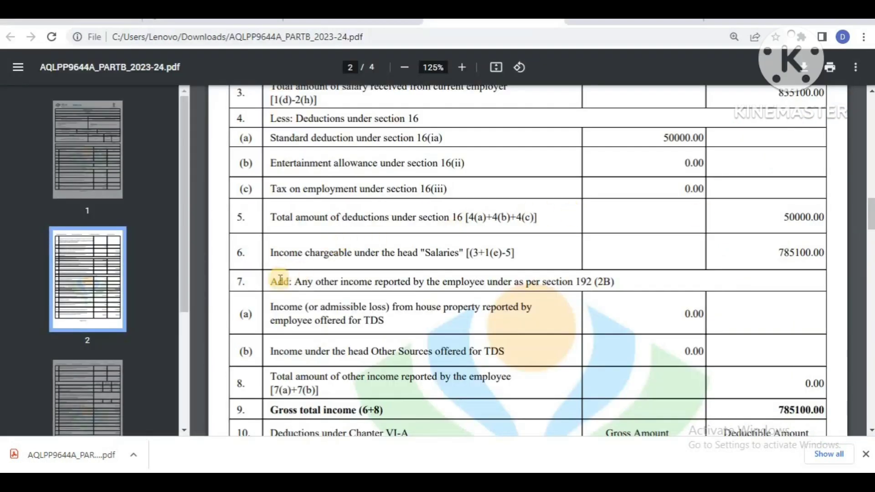
drag(268, 253, 518, 254)
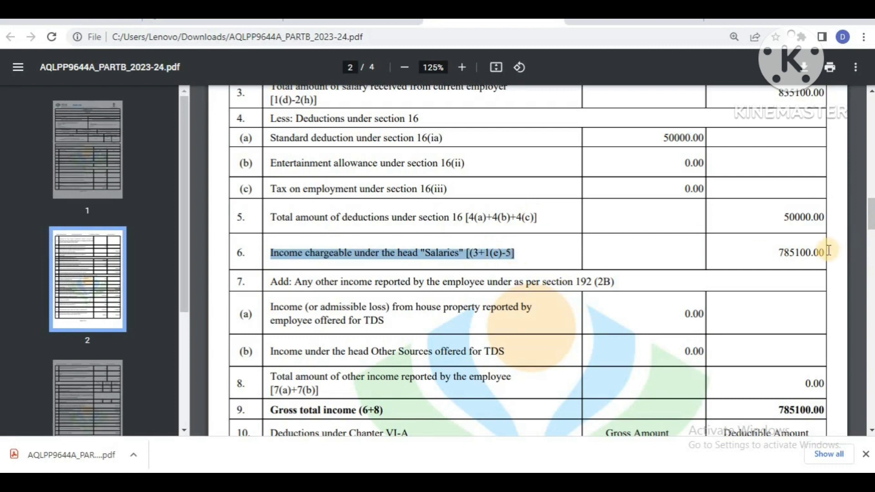
drag(827, 253, 690, 254)
click(690, 251)
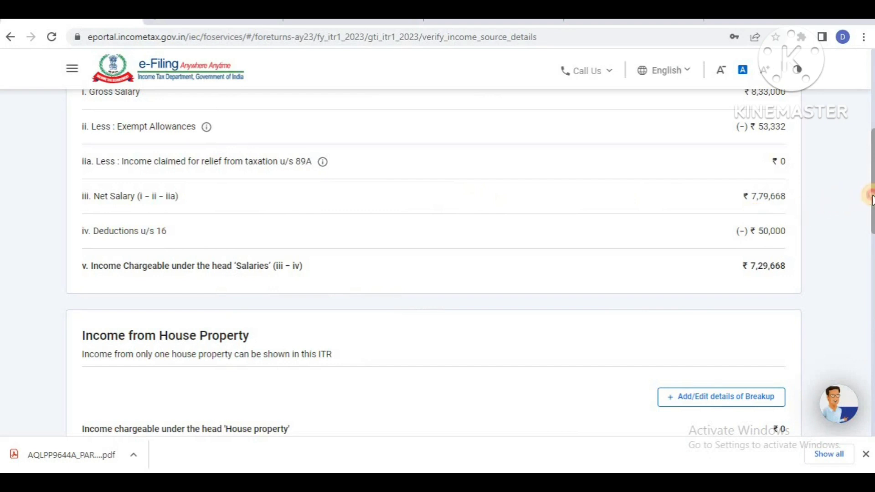
Step: Add a house property of type Self Occupied under Income from House Property
drag(871, 196, 871, 239)
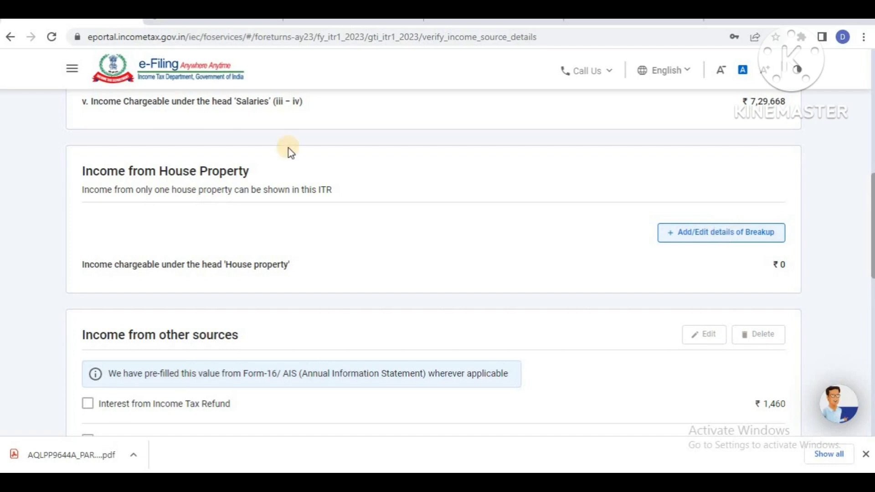
drag(78, 172, 250, 170)
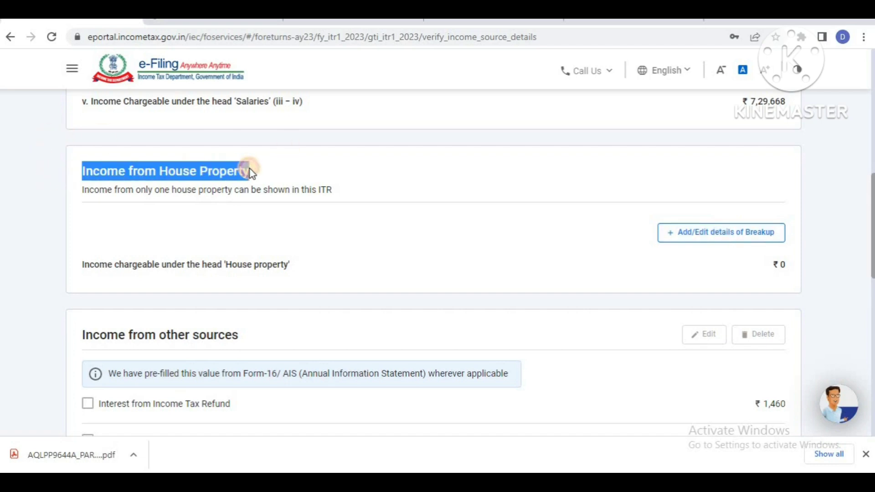
click(406, 197)
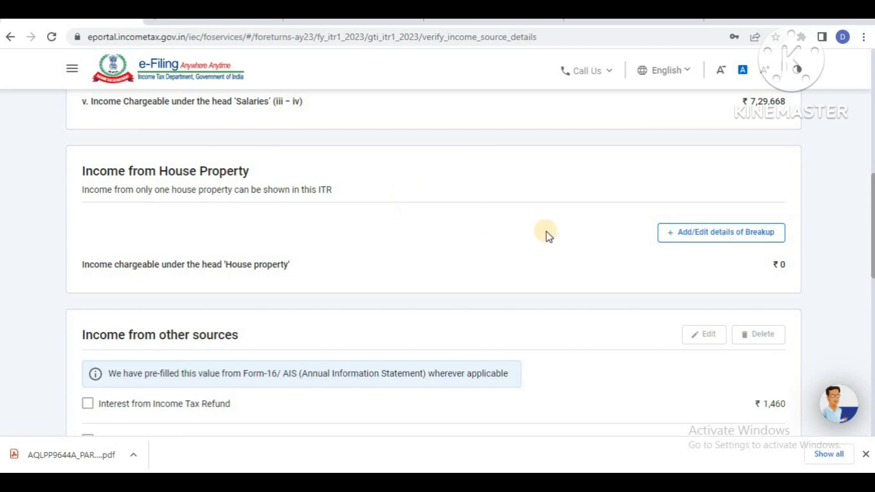
click(712, 240)
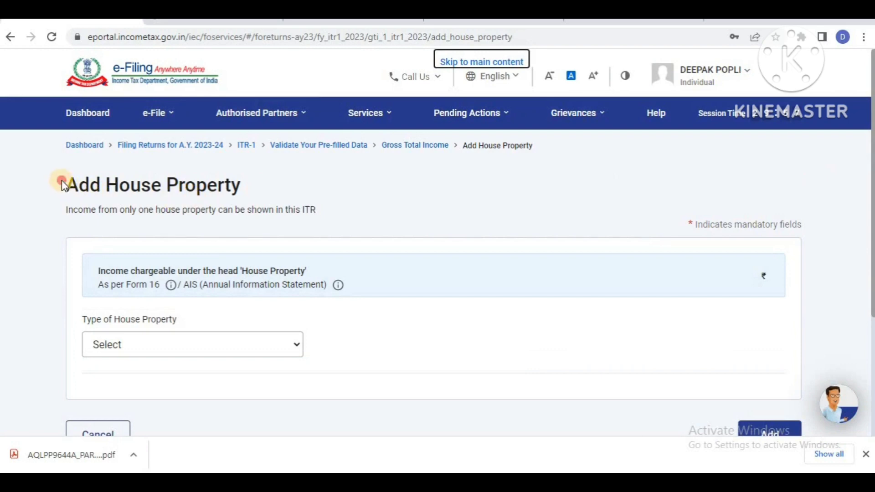
drag(62, 180, 283, 181)
click(182, 345)
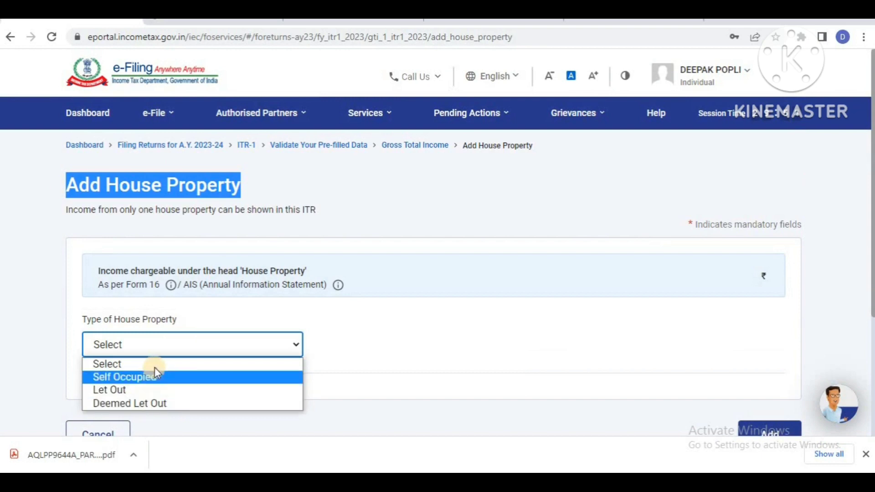
click(150, 376)
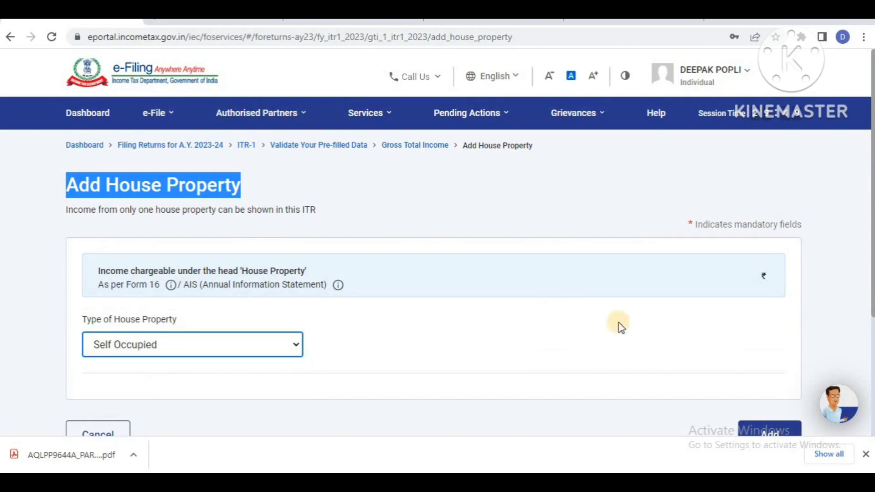
drag(871, 227, 869, 283)
click(757, 314)
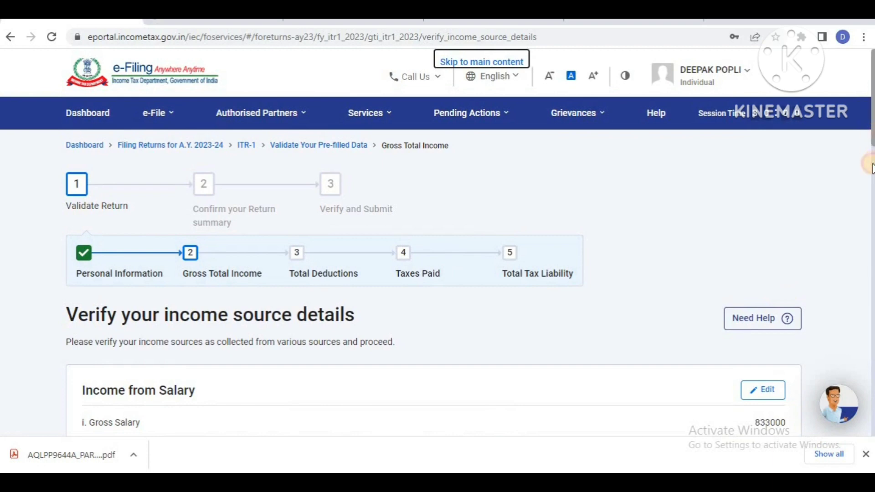
Step: Open the self-occupied house property for editing and enter 150000 as interest payable on borrowed capital
drag(871, 135, 871, 198)
scroll(870, 198, down, 3)
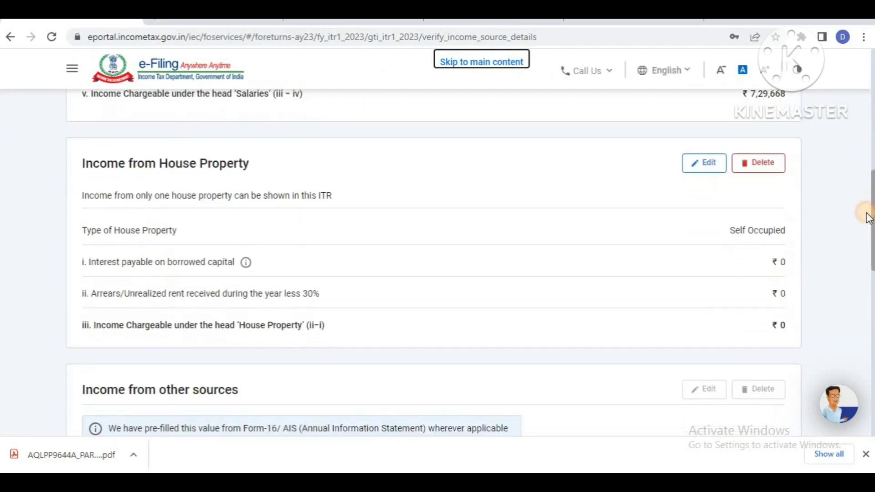
click(704, 145)
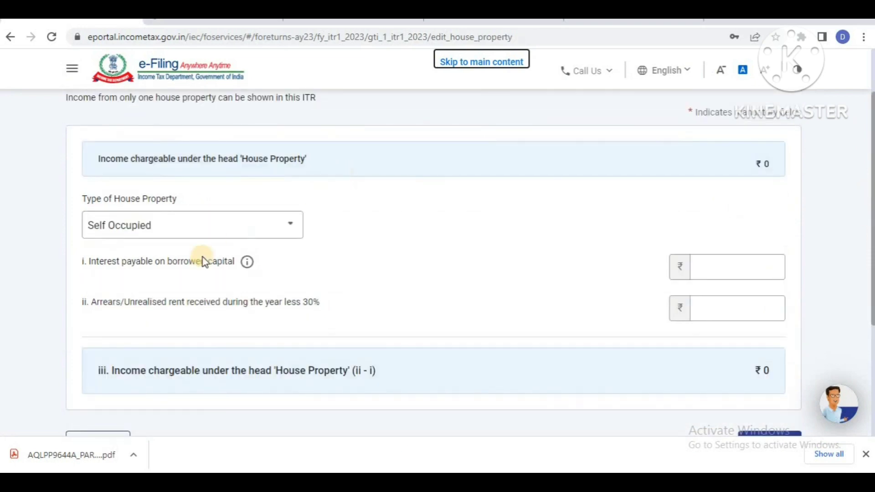
drag(78, 264, 323, 259)
click(729, 256)
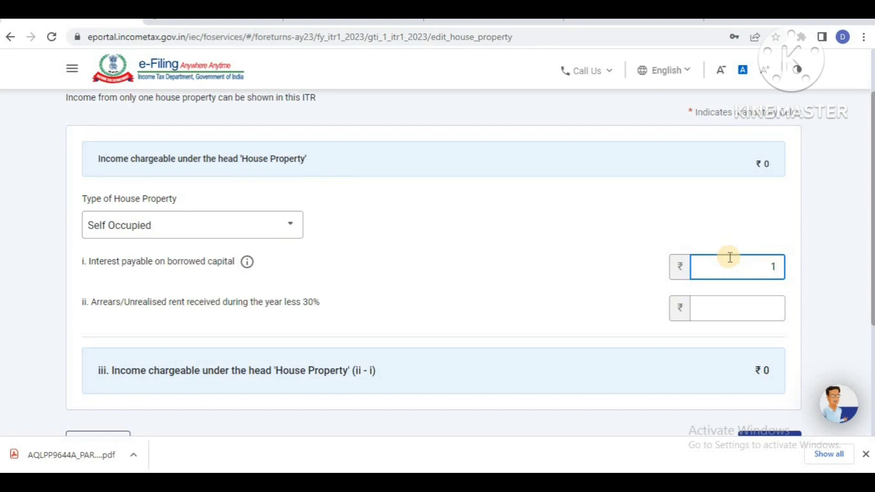
text(0000)
click(846, 276)
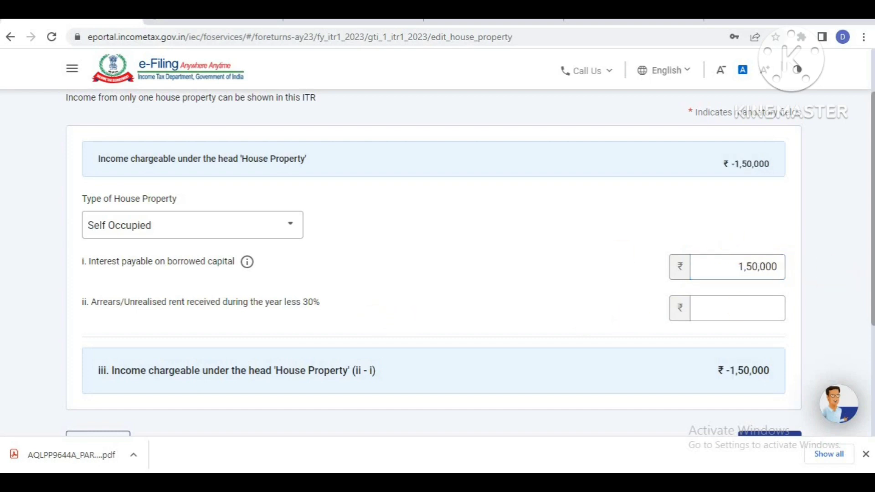
Step: Check the arrears/unrealised rent and interest payable on borrowed capital entries of the house property
scroll(870, 271, down, 1)
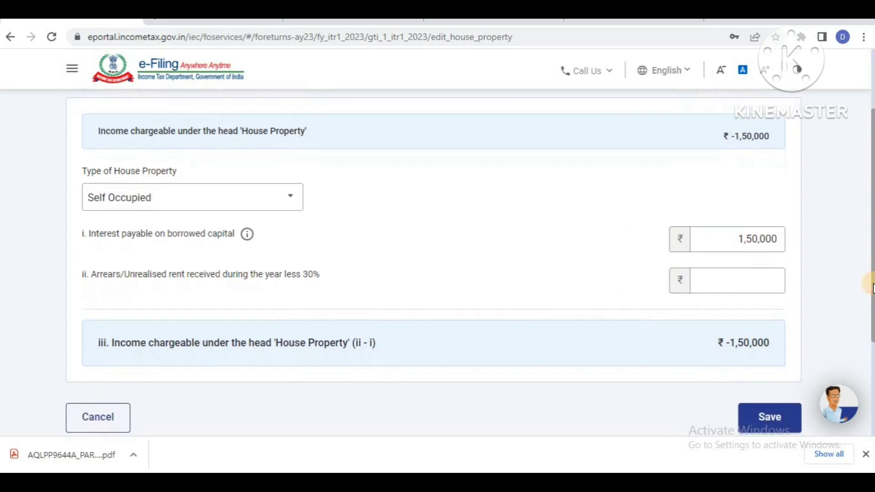
drag(72, 273, 383, 285)
click(381, 280)
click(739, 287)
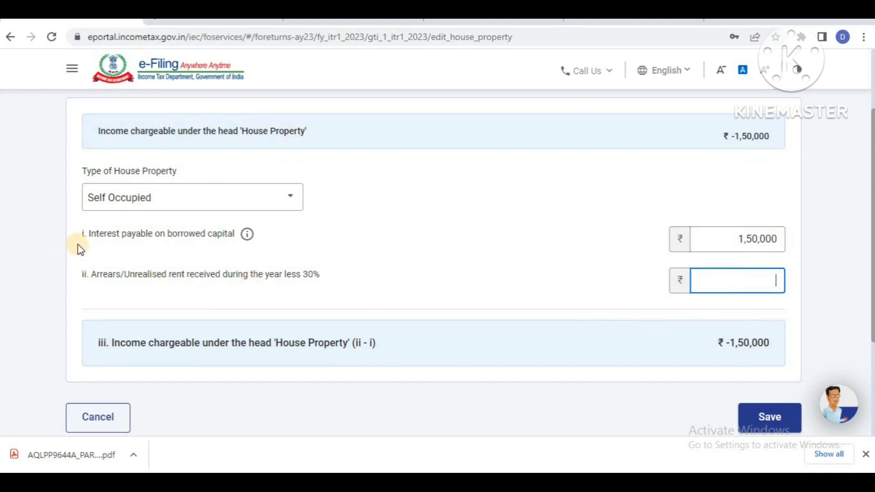
drag(82, 235, 245, 237)
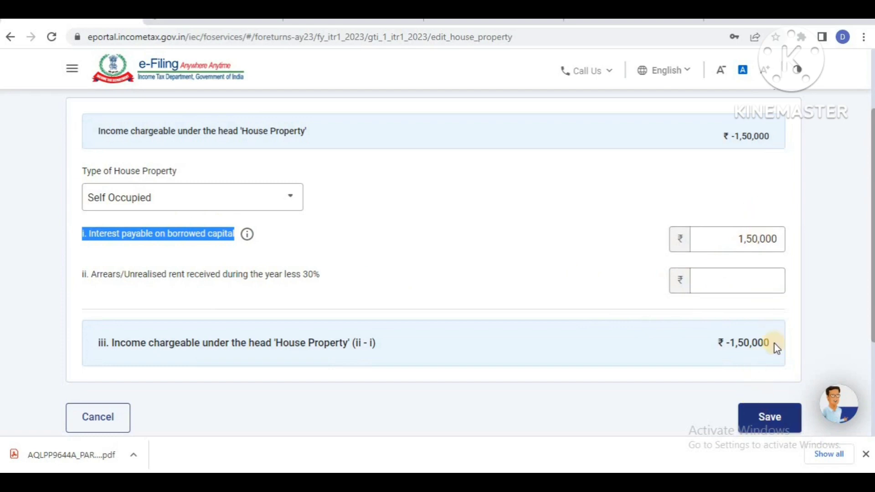
Step: Try clearing the interest payable on borrowed capital and entering 25000 as arrears/unrealised rent received
drag(781, 237, 699, 250)
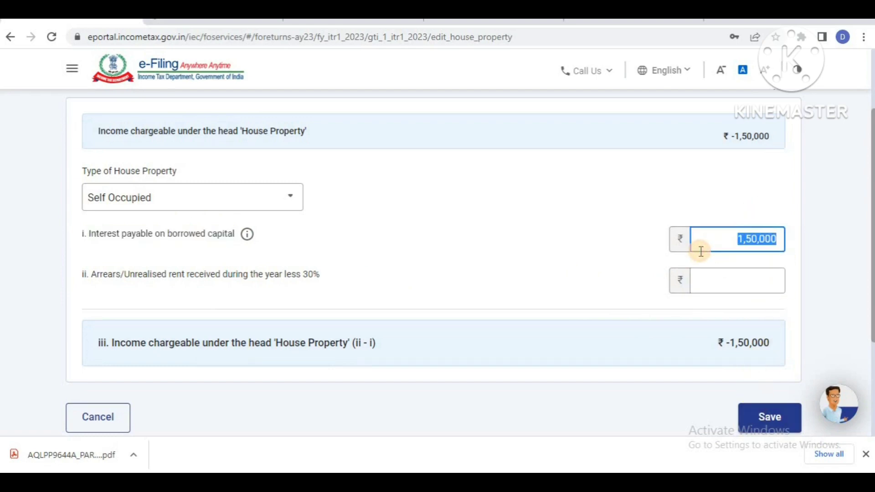
key(BackSpace)
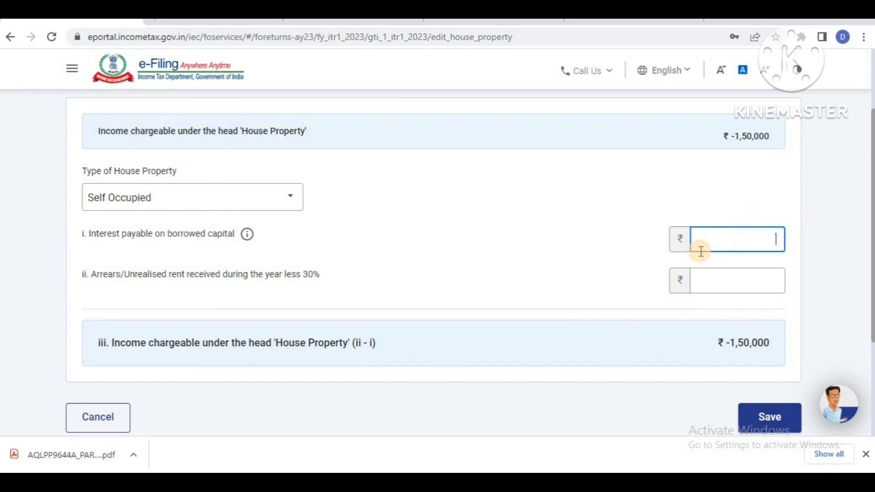
click(711, 274)
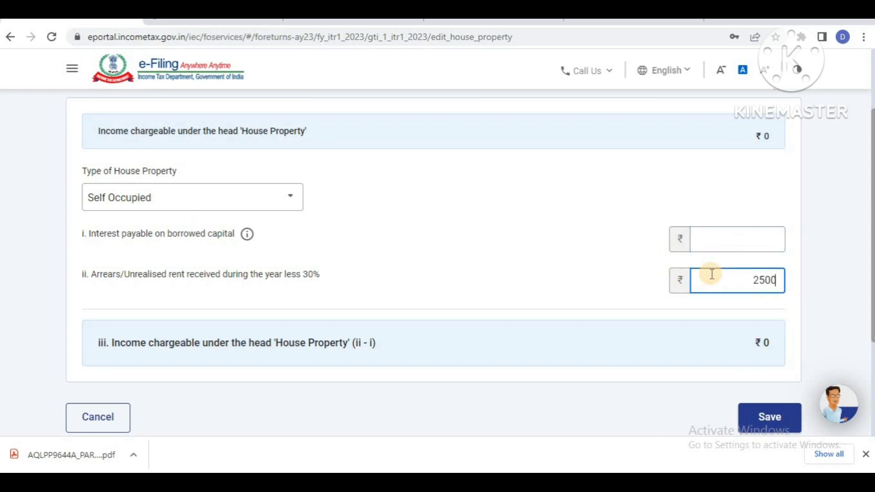
click(582, 262)
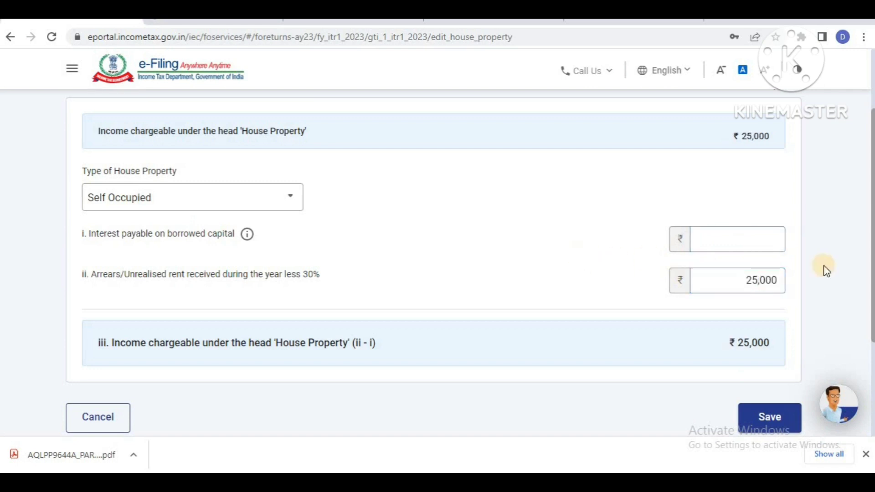
Step: Examine the resulting income chargeable under the head 'House Property' and the limit on setting off the loss
scroll(868, 274, down, 1)
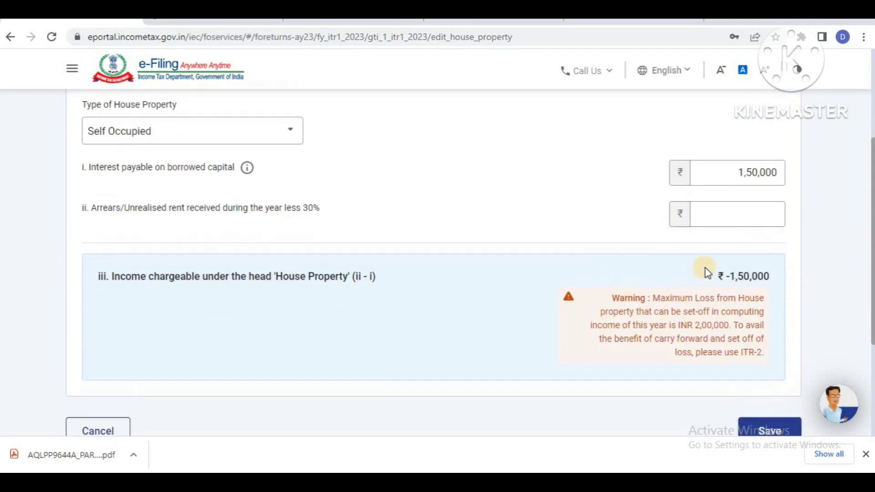
click(762, 269)
drag(777, 279, 719, 285)
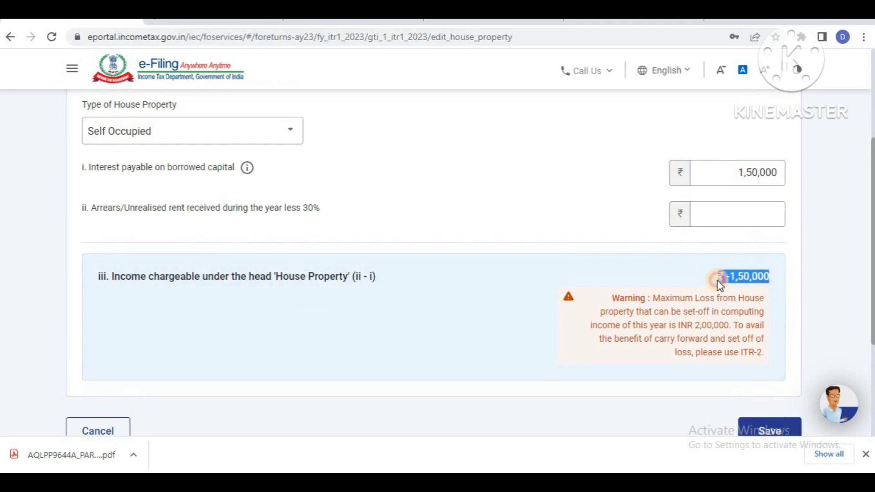
click(794, 298)
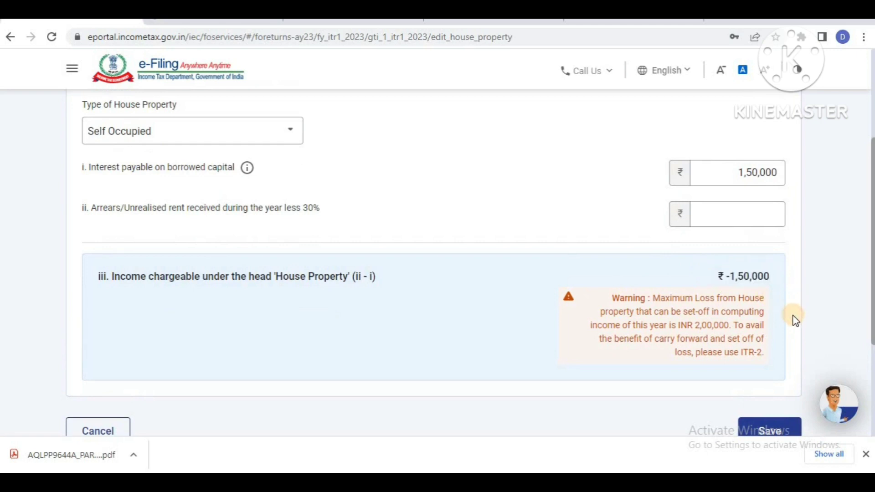
Step: Save the self-occupied house property details and review the 'Income from House Property' figures in the income source summary
click(764, 427)
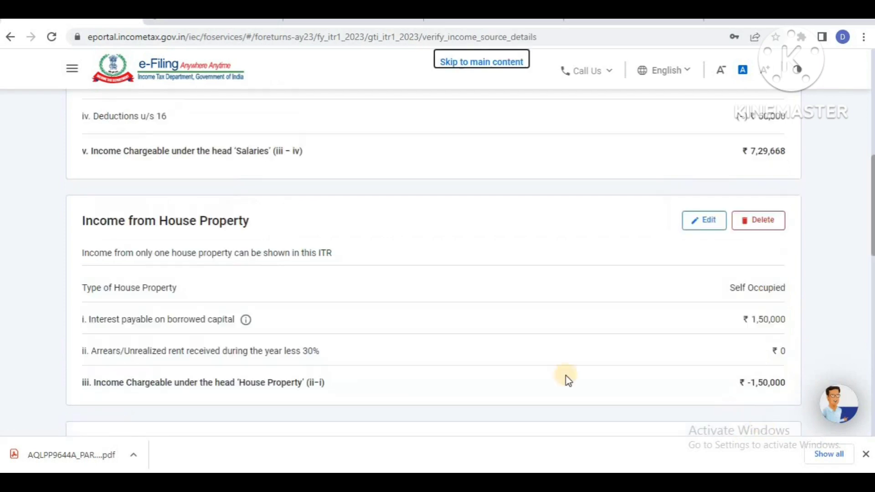
drag(84, 227, 252, 230)
click(215, 279)
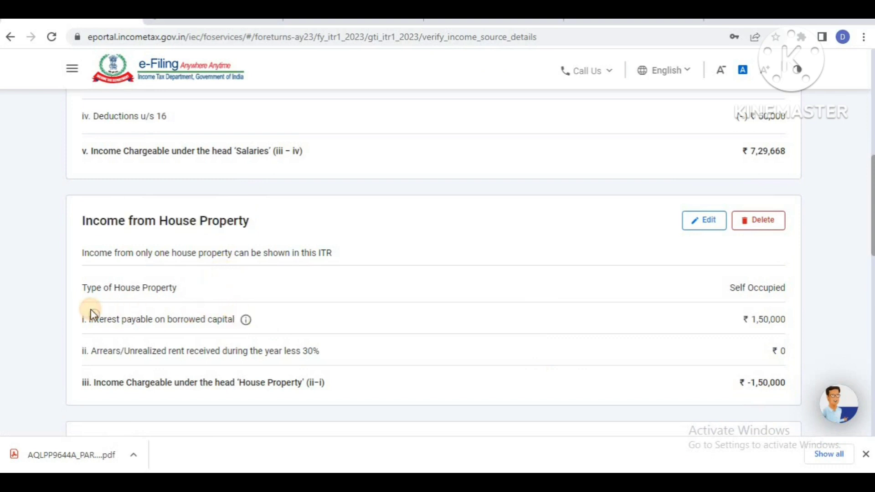
key(Tab)
scroll(868, 256, down, 4)
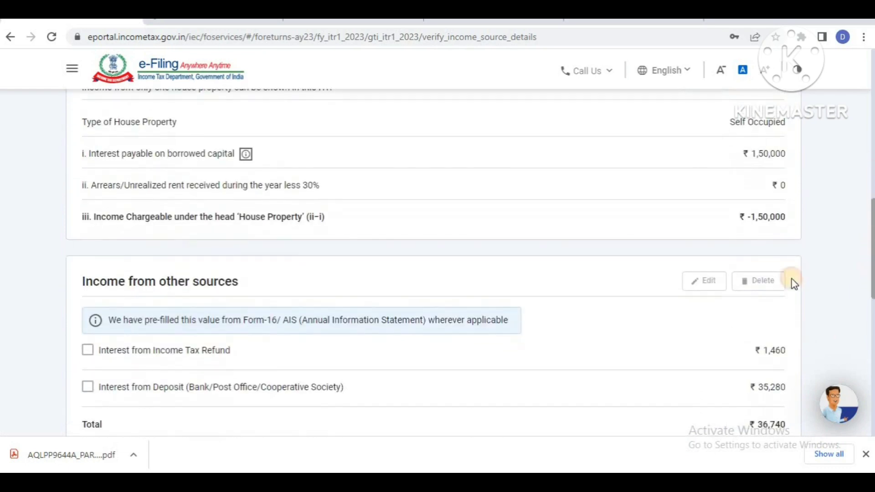
triple_click(777, 219)
click(791, 225)
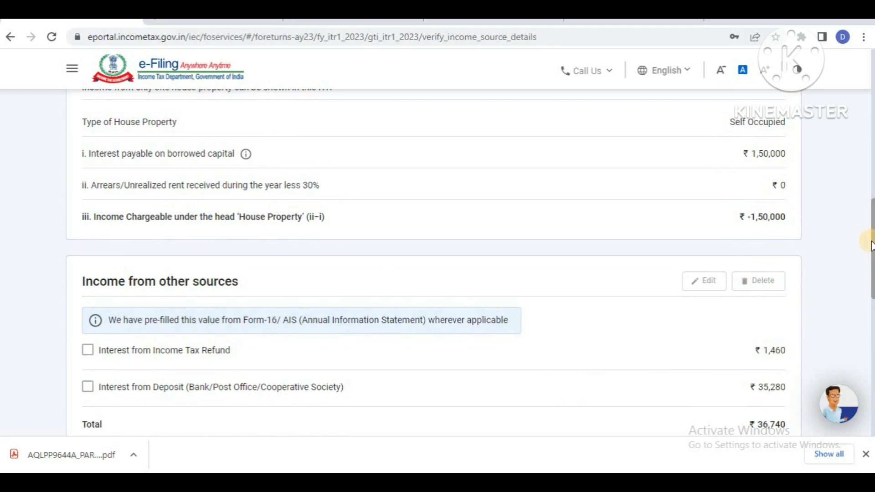
Step: Examine the pre-filled Interest from Income Tax Refund entry and its amount under 'Income from other sources'
scroll(869, 242, down, 3)
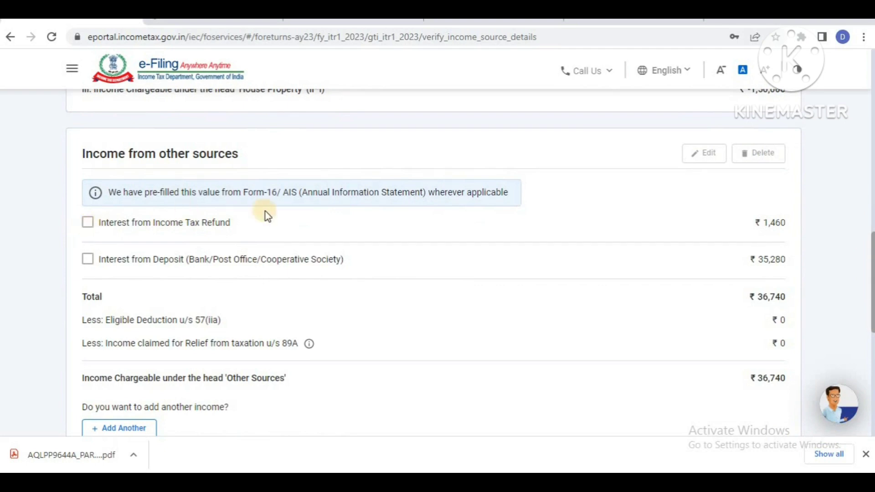
drag(233, 224, 93, 223)
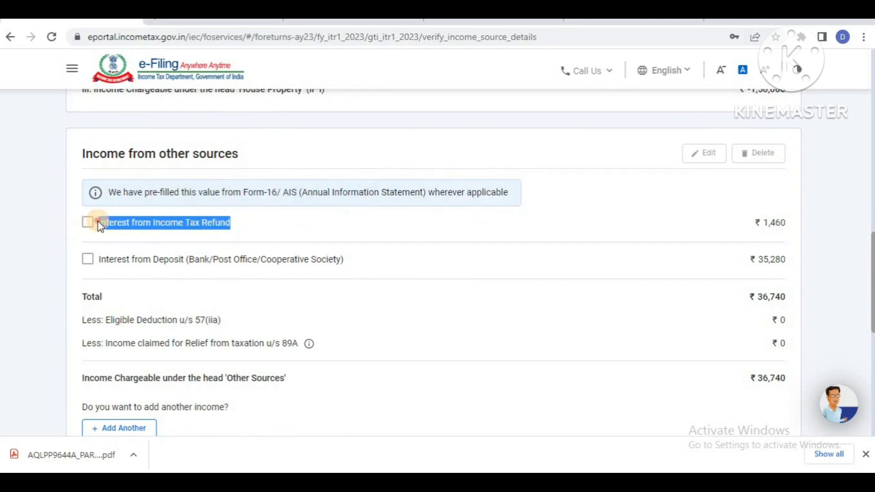
click(277, 222)
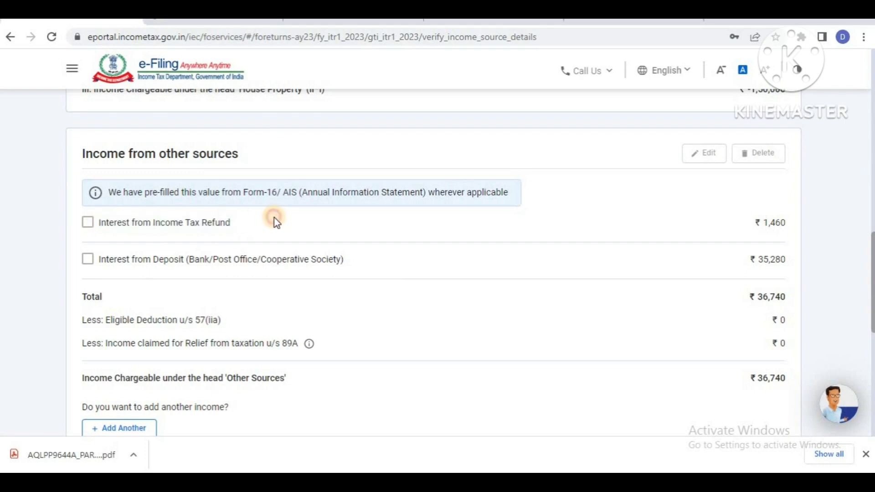
triple_click(168, 221)
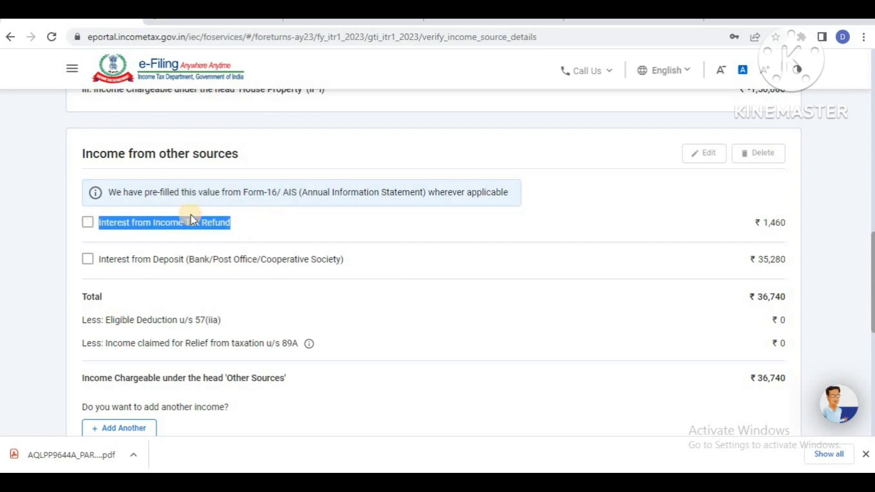
click(260, 224)
click(90, 223)
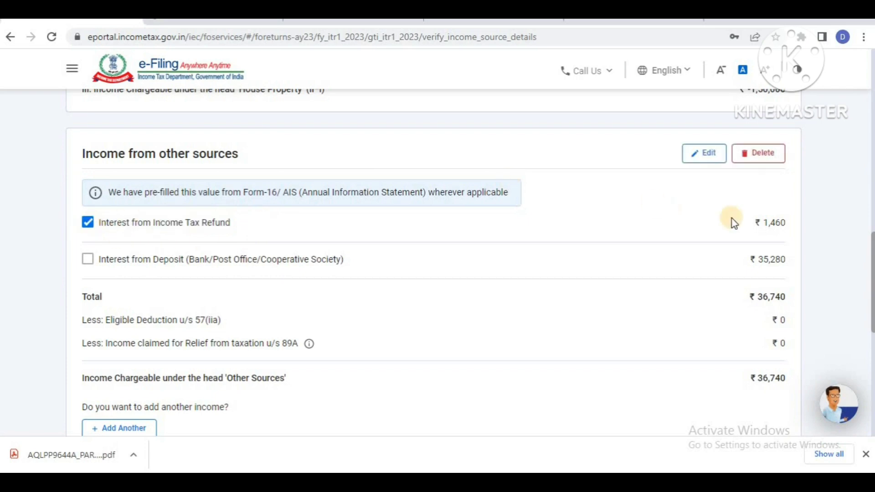
drag(751, 223, 792, 234)
click(791, 232)
Step: Open the Interest from Deposit entry under other sources for editing, check its amount and save it
click(89, 226)
click(89, 259)
click(87, 222)
click(702, 159)
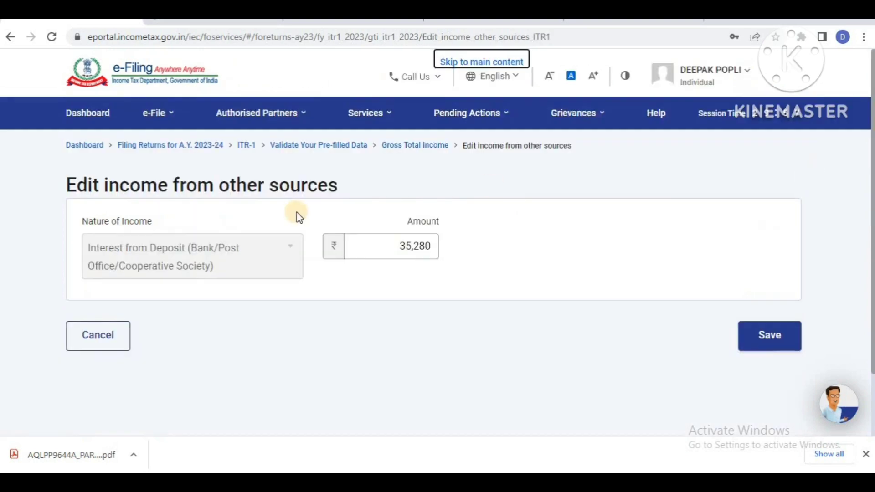
click(163, 212)
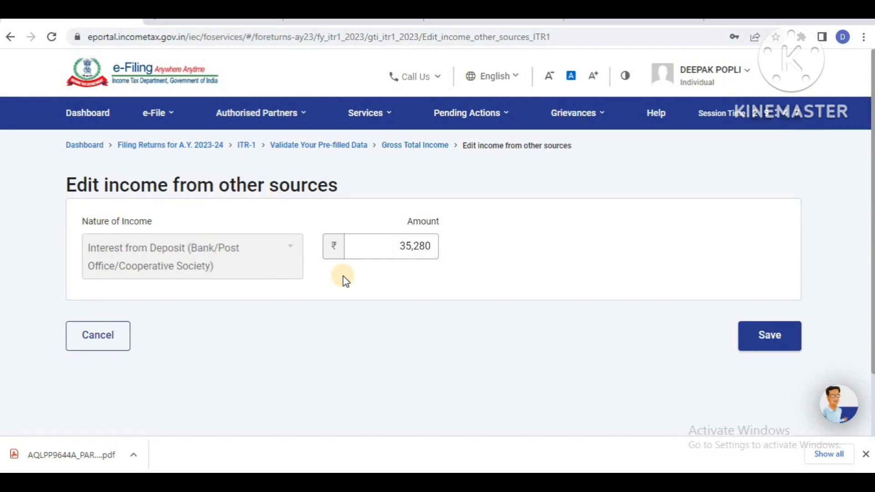
click(415, 246)
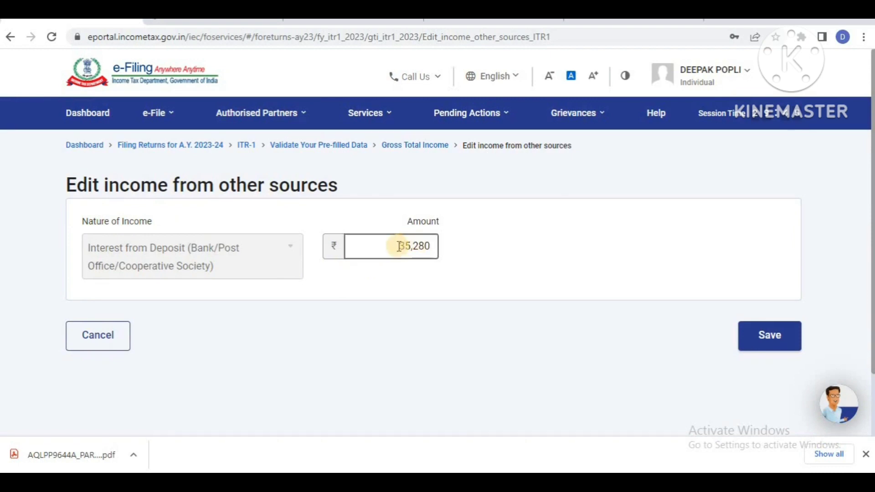
drag(399, 246, 432, 247)
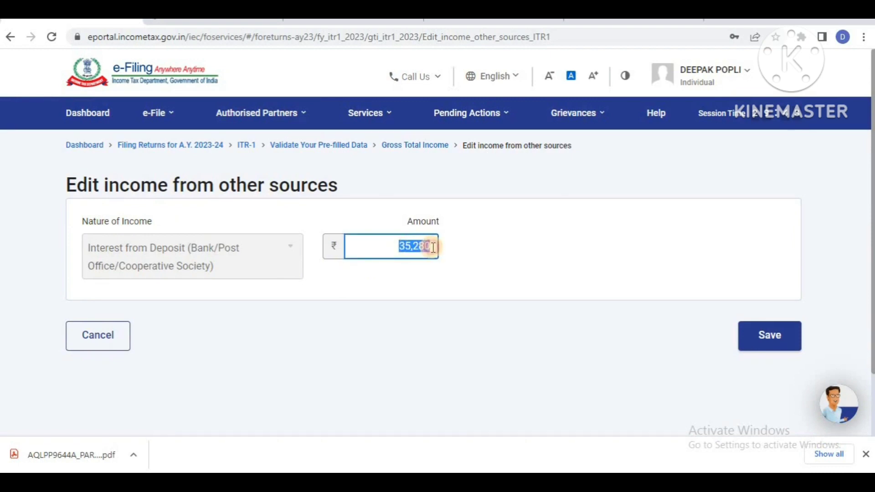
click(460, 255)
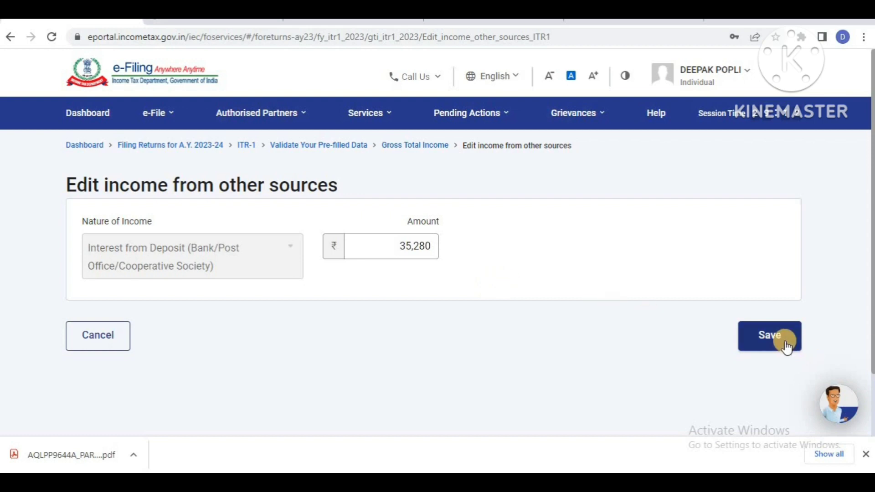
click(785, 344)
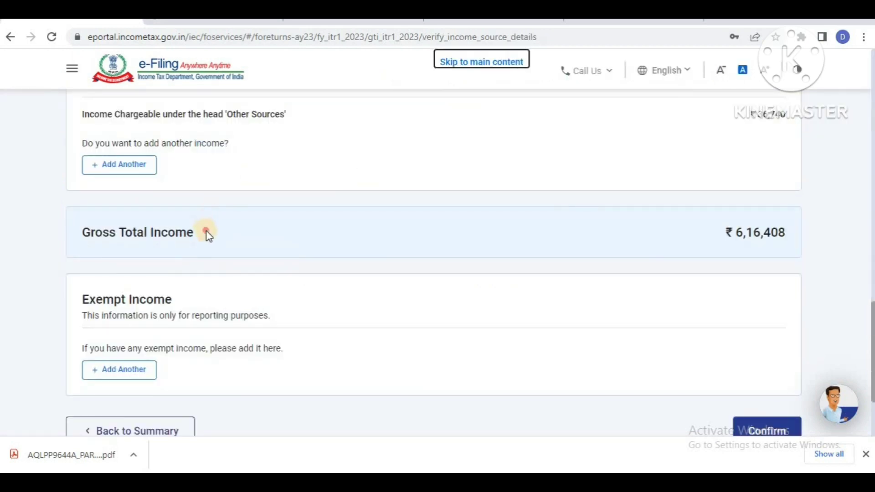
Step: Check the Gross Total Income figure computed from the verified income sources
drag(206, 232, 82, 231)
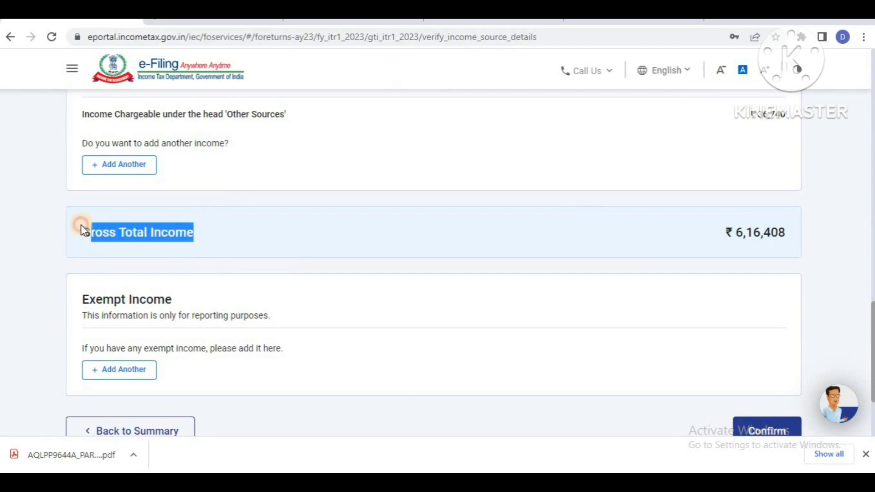
click(394, 235)
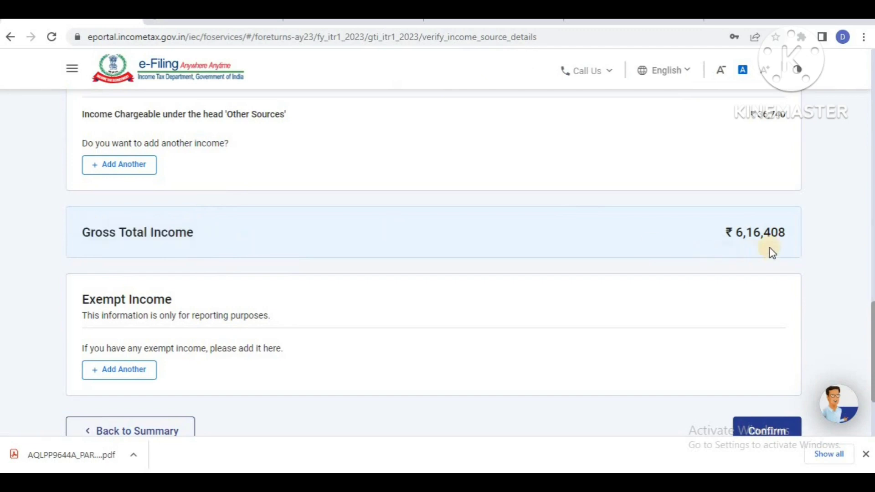
click(725, 232)
click(725, 232)
click(725, 231)
click(784, 244)
click(713, 226)
Step: Review the Exempt Income section and confirm the Gross Total Income details
drag(871, 315, 872, 333)
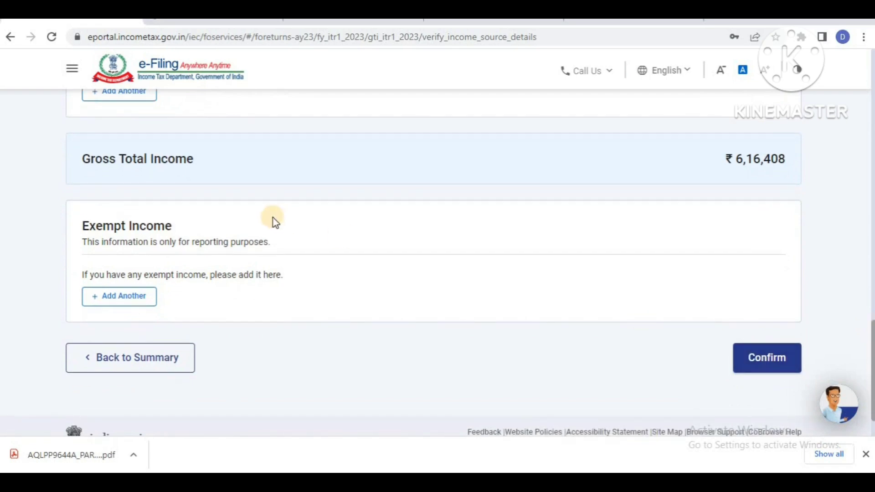
drag(184, 220, 316, 243)
click(316, 244)
click(757, 353)
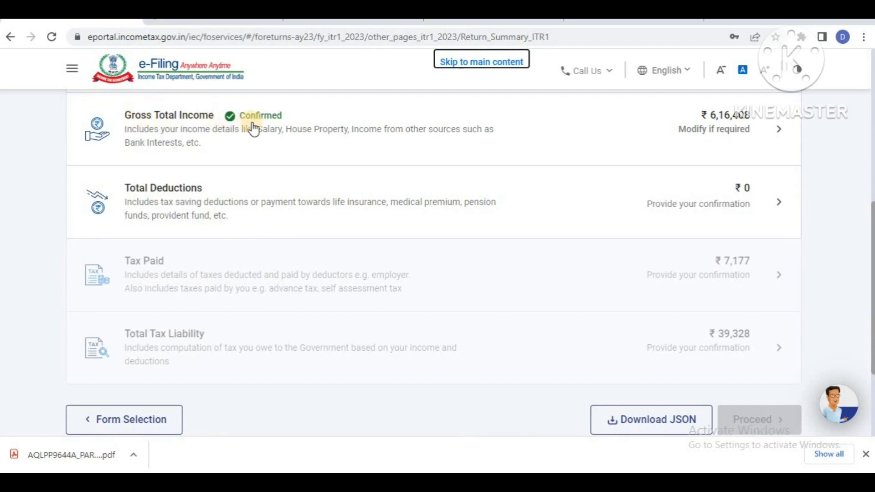
Step: Open the Total Deductions questionnaire and answer No to claiming any deduction for donation paid
click(172, 193)
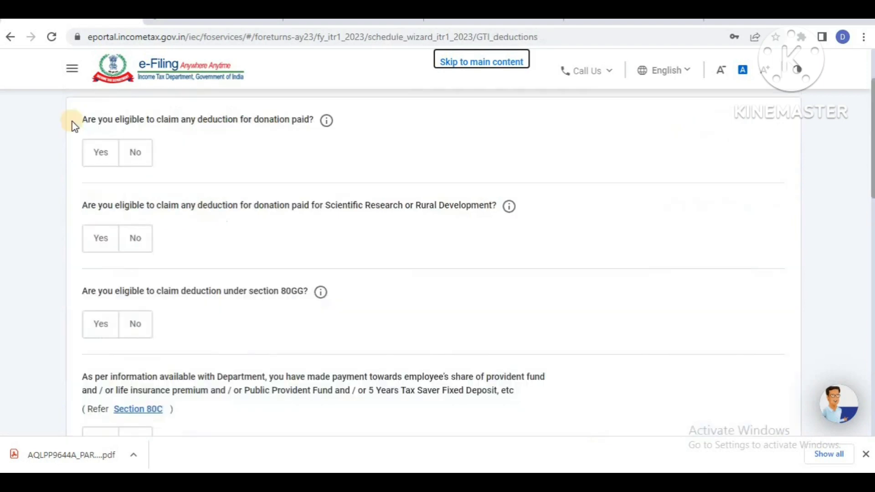
drag(73, 125, 299, 144)
click(297, 141)
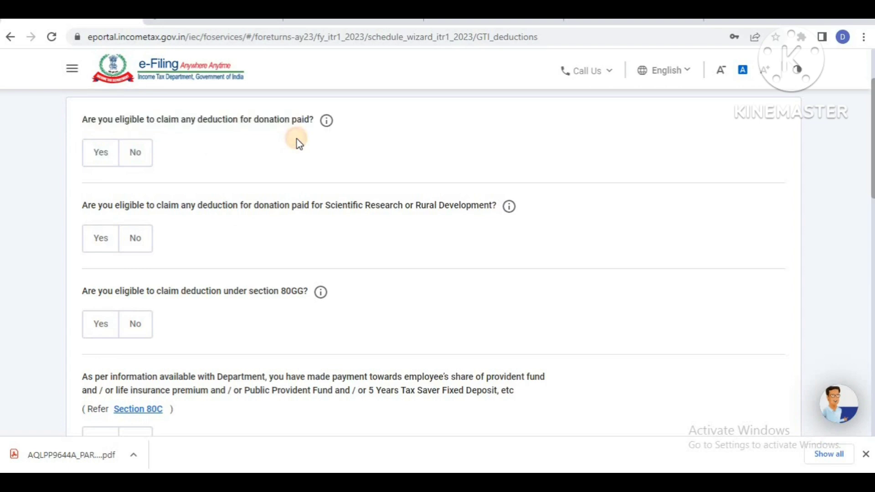
click(112, 158)
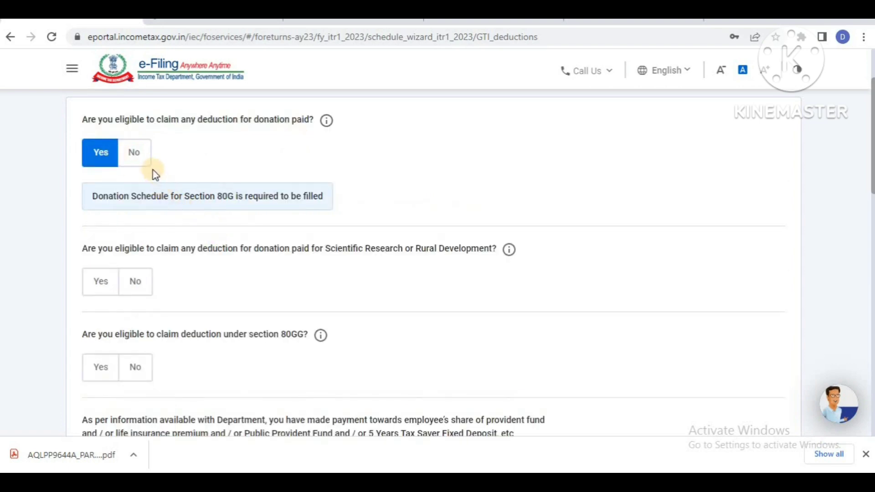
click(137, 154)
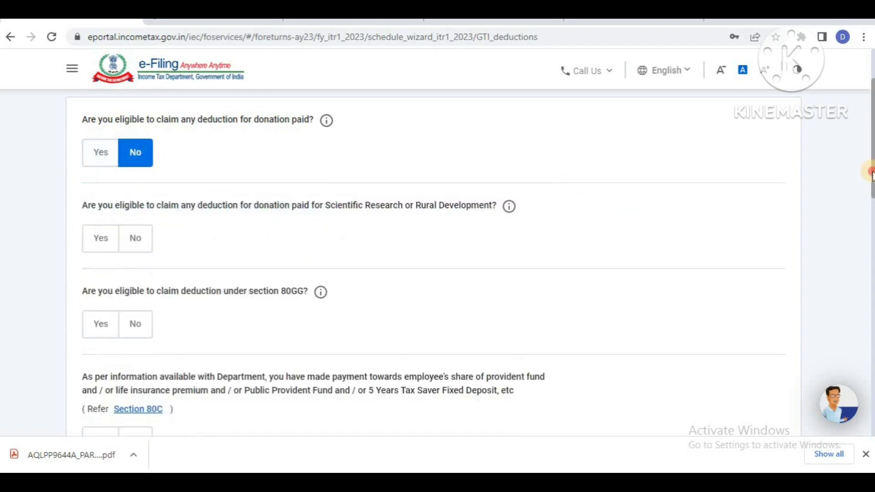
Step: Answer No to claiming a deduction for donation paid for Scientific Research or Rural Development
drag(871, 173, 871, 207)
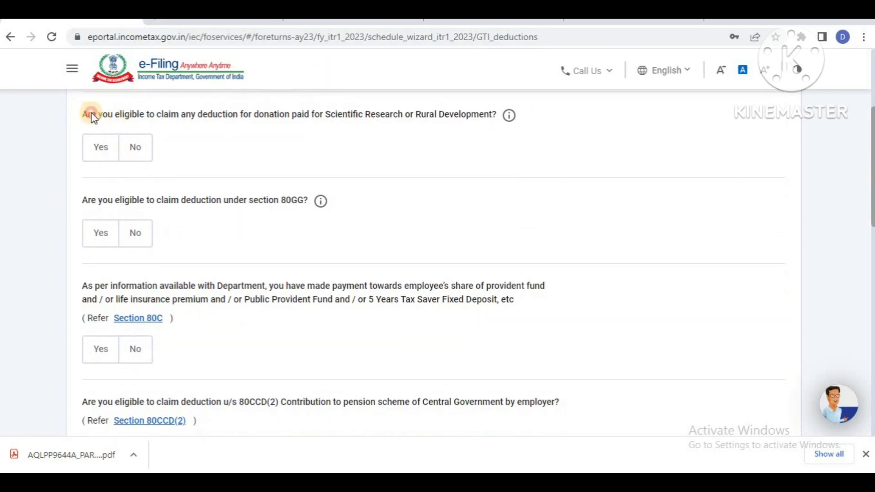
drag(93, 118, 237, 155)
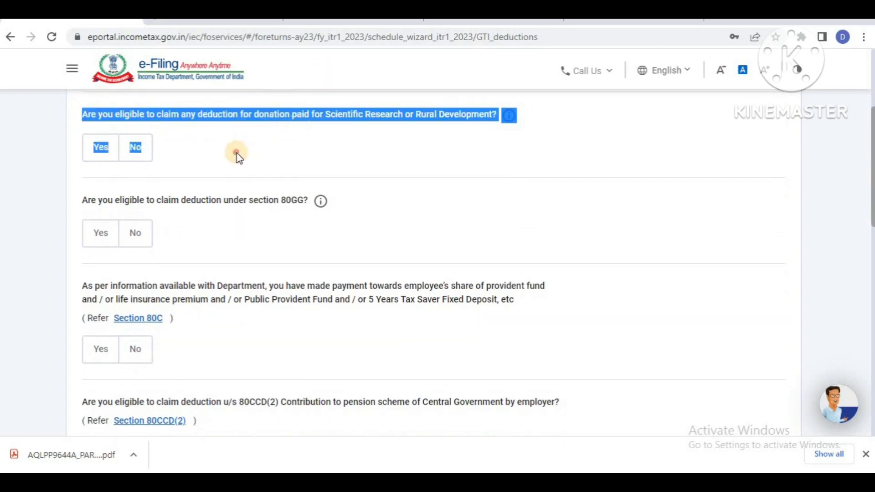
click(237, 155)
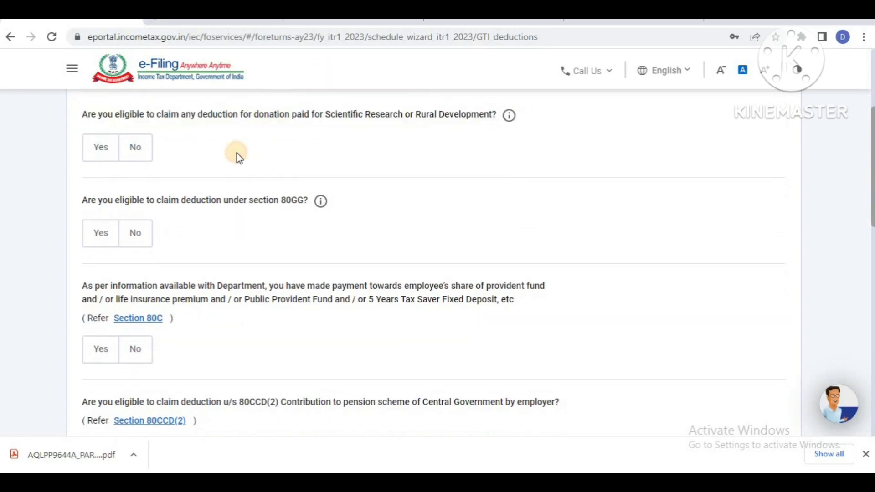
click(115, 155)
click(134, 155)
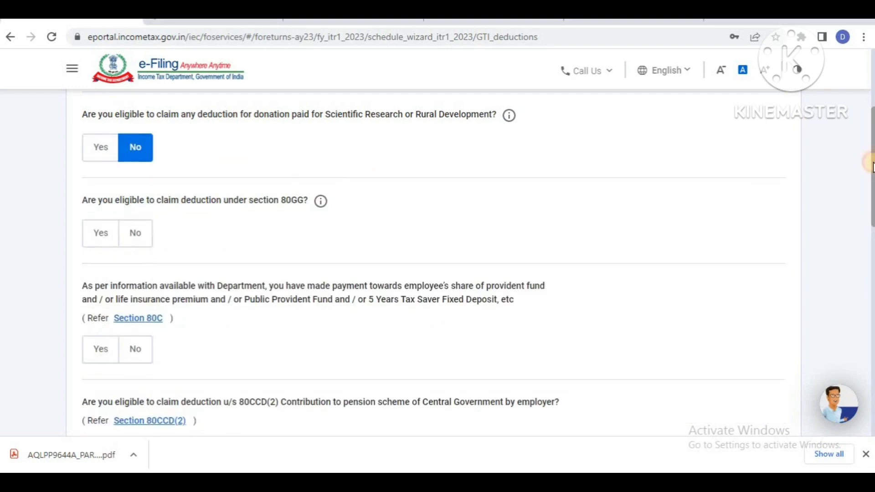
Step: Answer No to the question on eligibility for deduction under section 80GG
drag(870, 162, 870, 189)
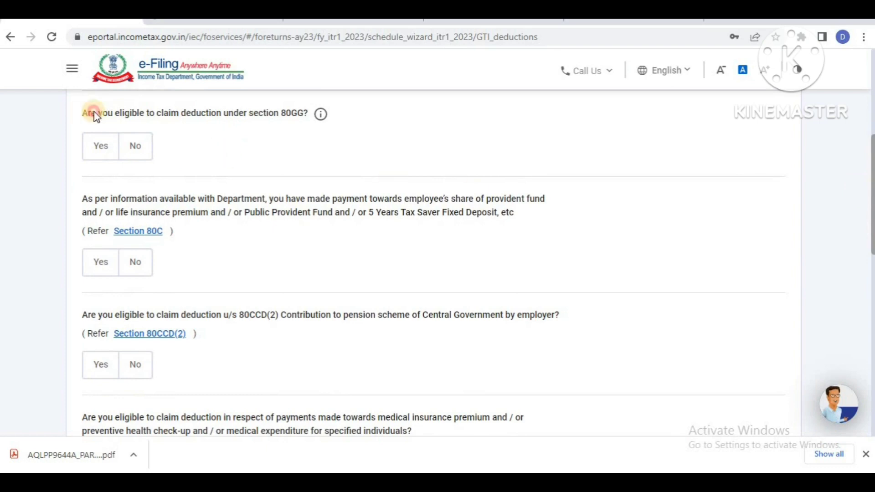
drag(83, 114, 303, 114)
click(268, 139)
click(143, 147)
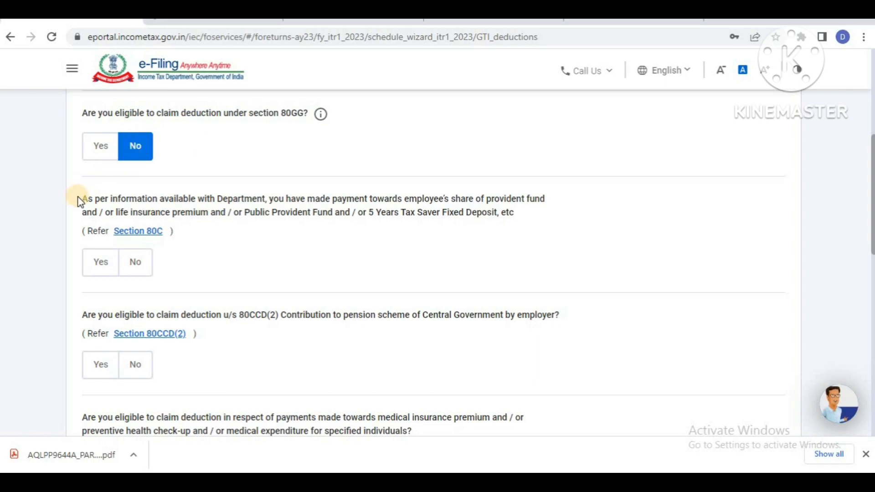
Step: Answer Yes to the Section 80C payments question and enter 160000 as the amount to be claimed for deduction
drag(78, 200, 530, 218)
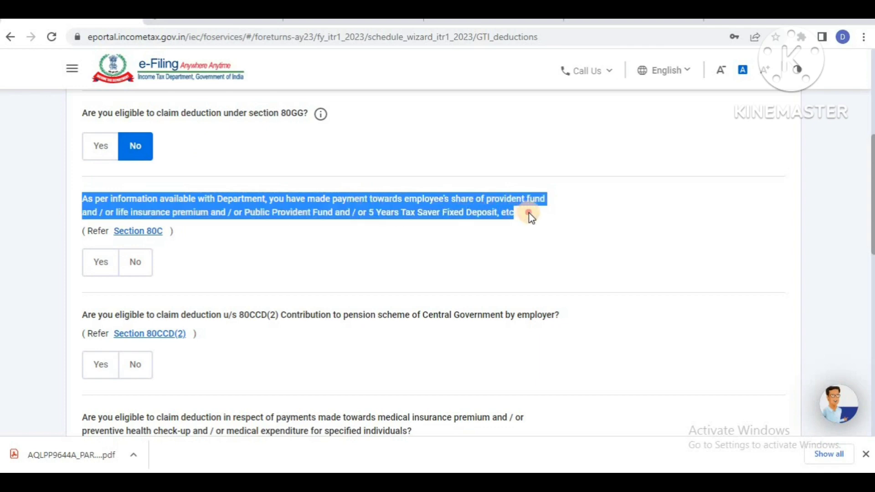
click(304, 283)
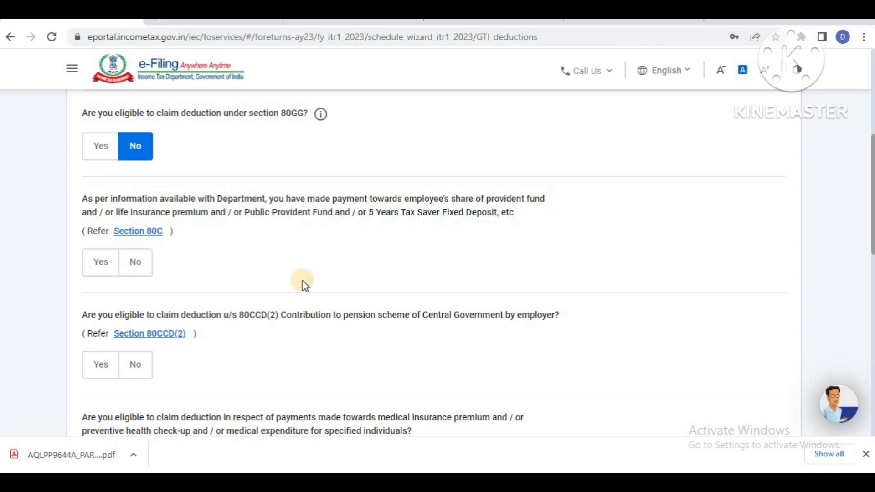
click(103, 266)
click(162, 319)
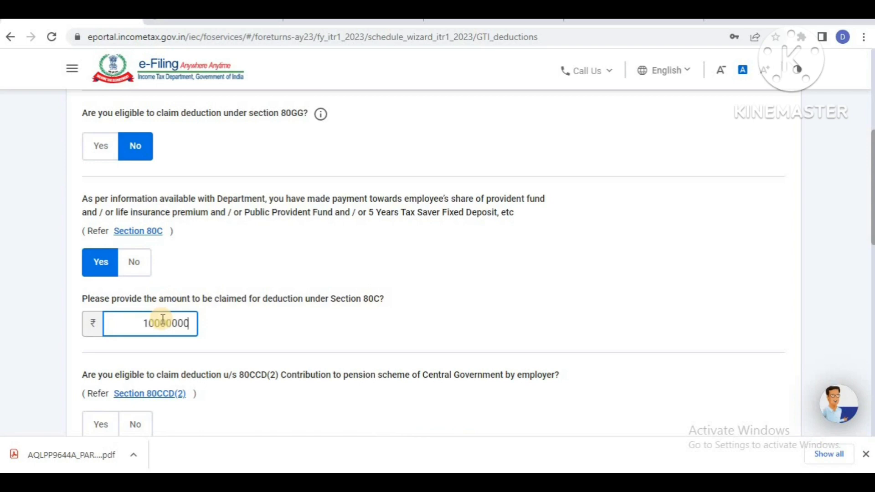
key(BackSpace)
key(BackSpace)
key(BackSpace)
key(BackSpace)
key(BackSpace)
key(BackSpace)
key(BackSpace)
key(BackSpace)
key(BackSpace)
click(744, 211)
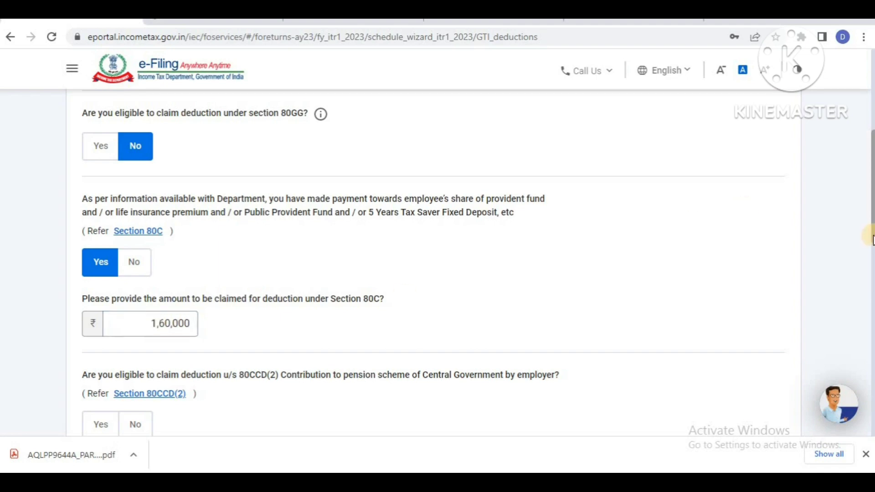
Step: Check the 80CCD(2) employer pension contribution entry in the Part B PDF and answer No to the 80CCD(2) deduction question
drag(870, 238, 871, 290)
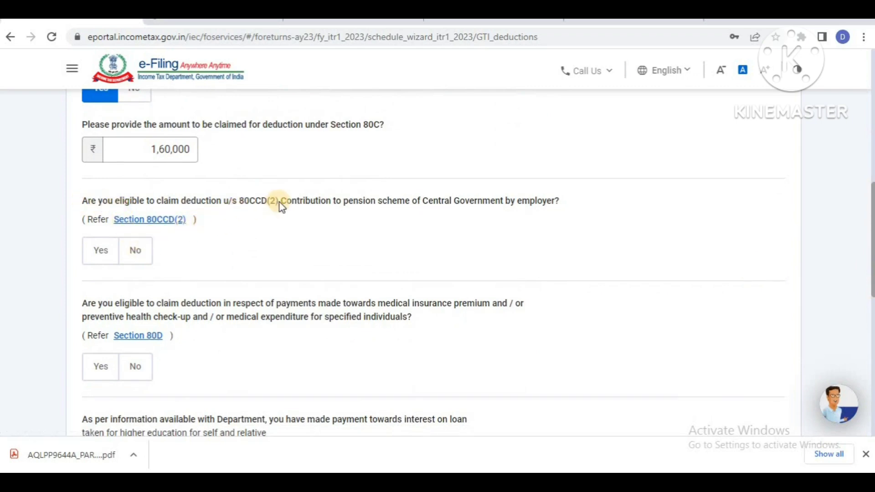
drag(562, 201, 78, 195)
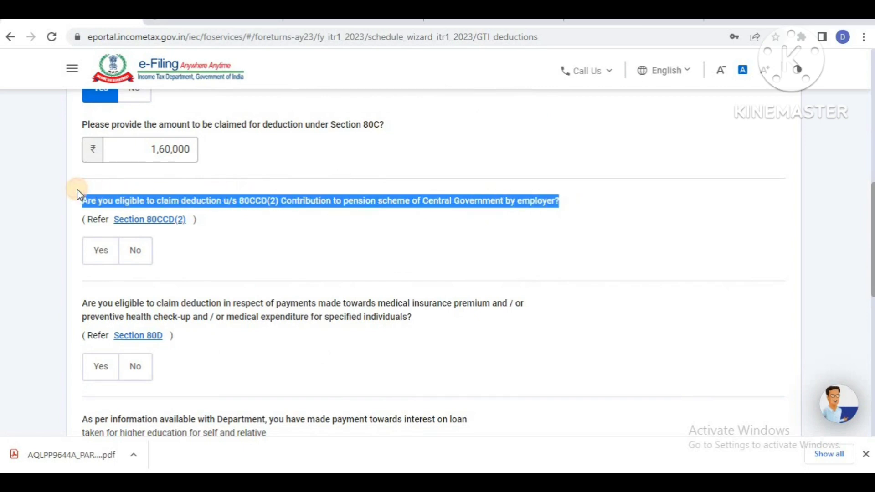
click(308, 249)
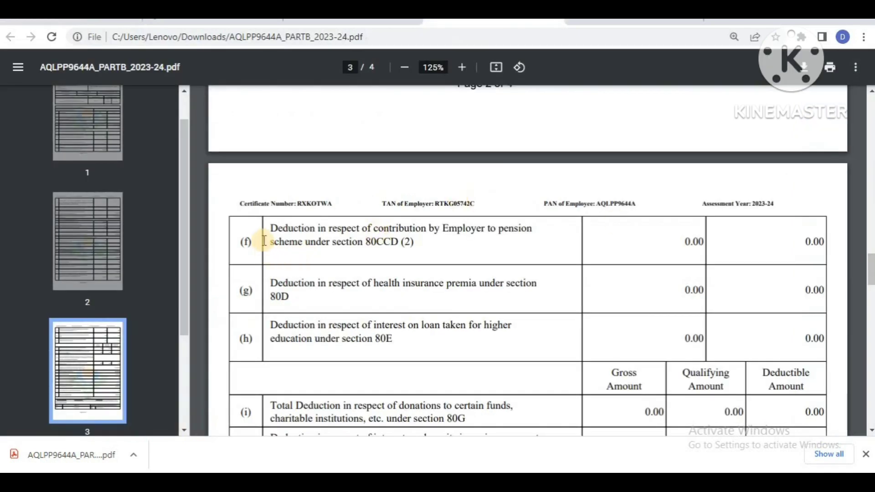
drag(269, 228, 415, 242)
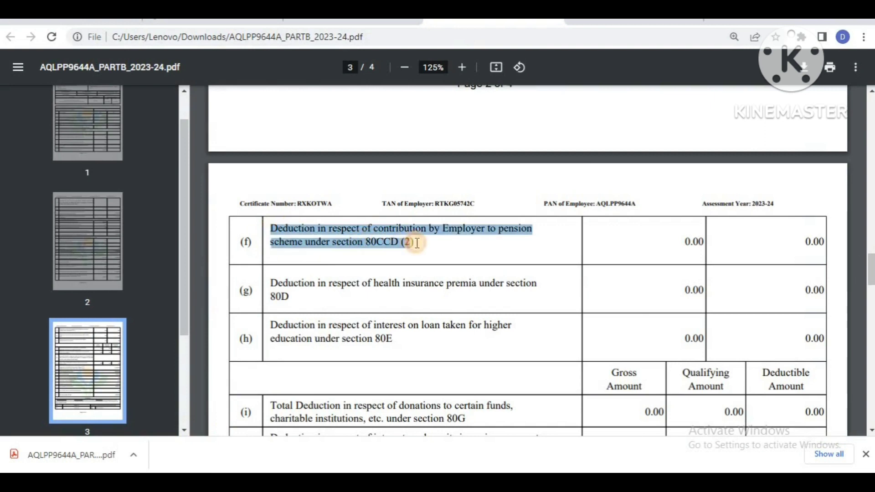
click(470, 257)
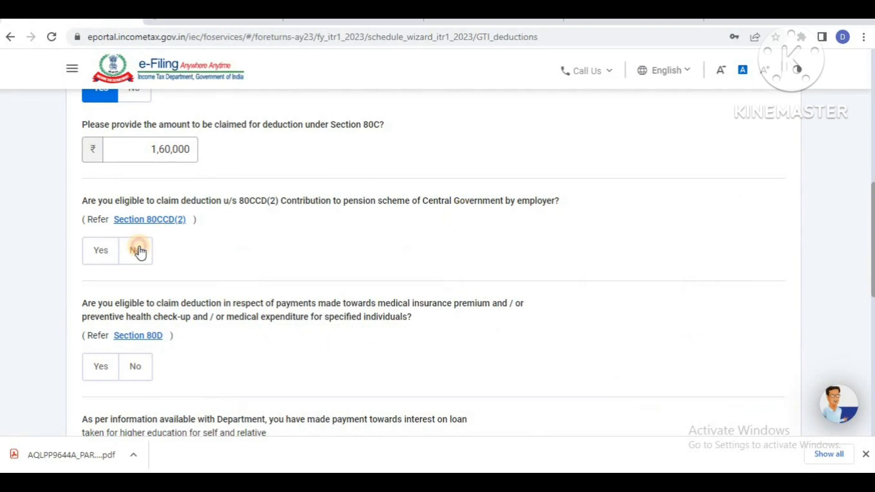
click(139, 252)
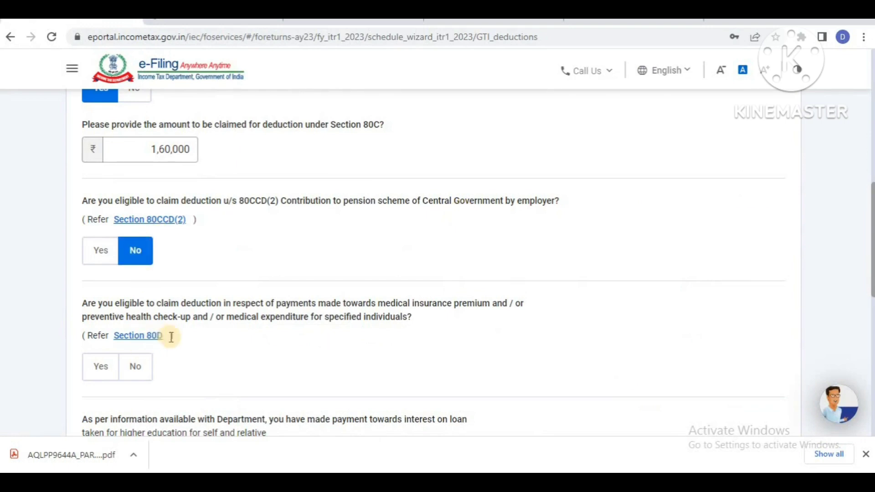
Step: Answer No to the Section 80D medical insurance question and to the Section 80E higher education loan interest question
drag(186, 345, 102, 329)
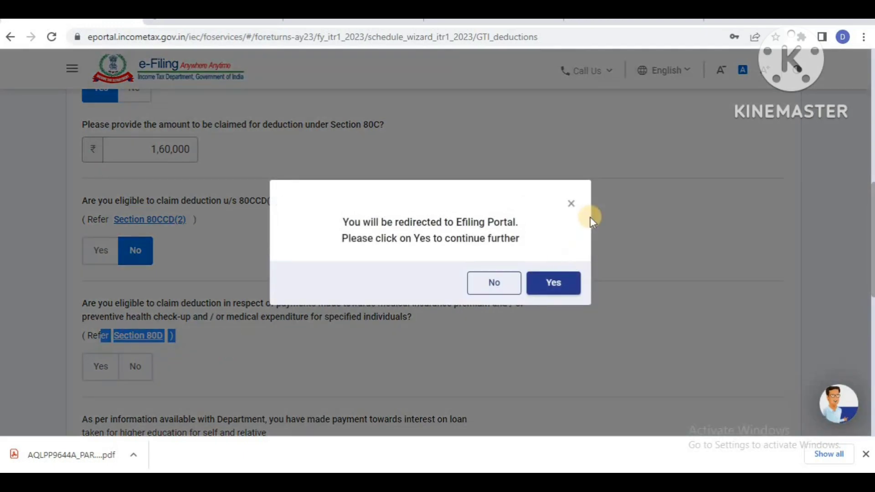
click(570, 210)
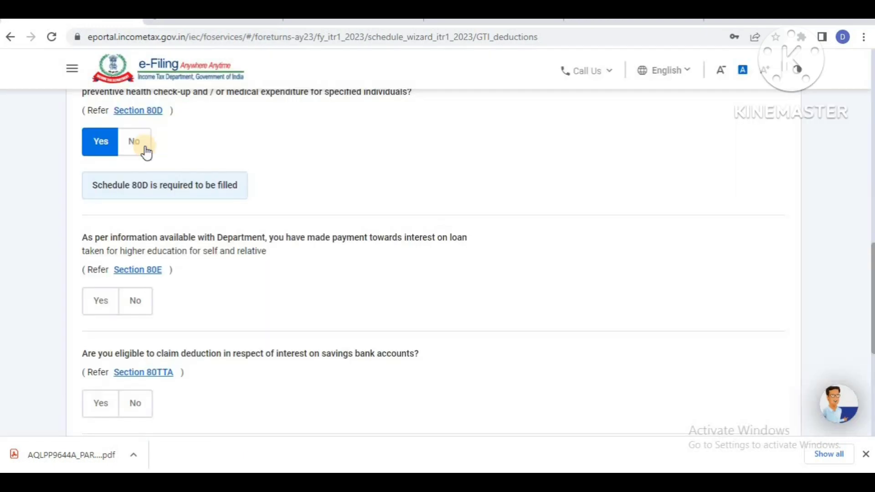
click(139, 144)
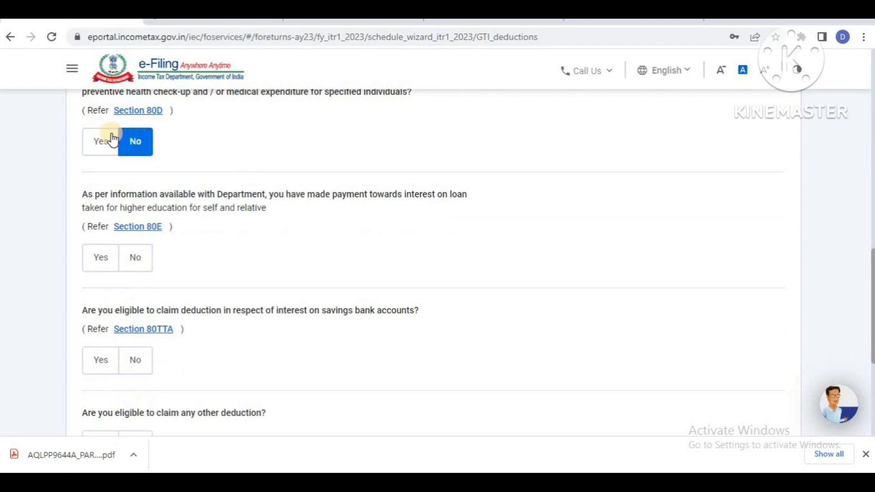
click(134, 259)
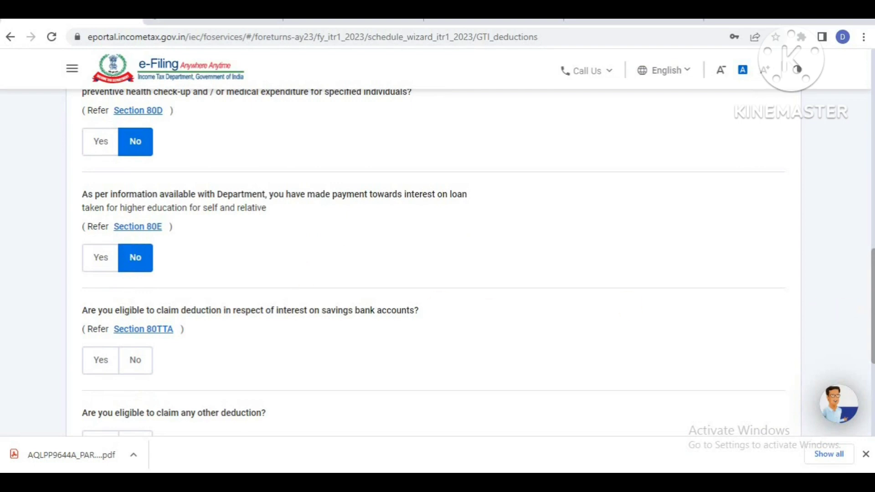
Step: Answer Yes to the Section 80TTA question on claiming deduction for interest on savings bank accounts
scroll(871, 272, down, 2)
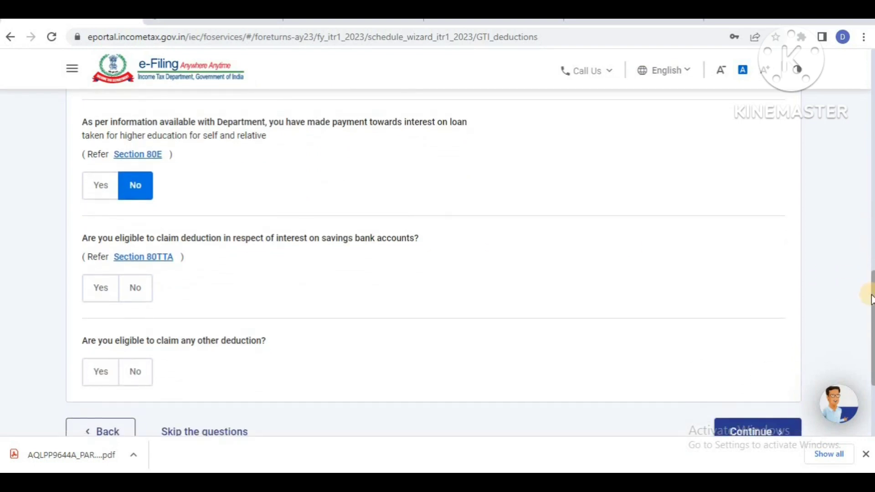
scroll(871, 297, down, 1)
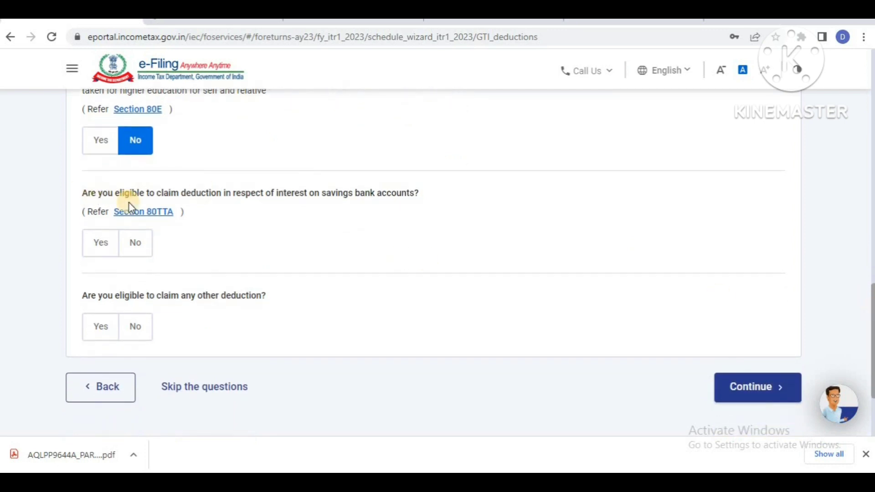
drag(229, 224, 95, 203)
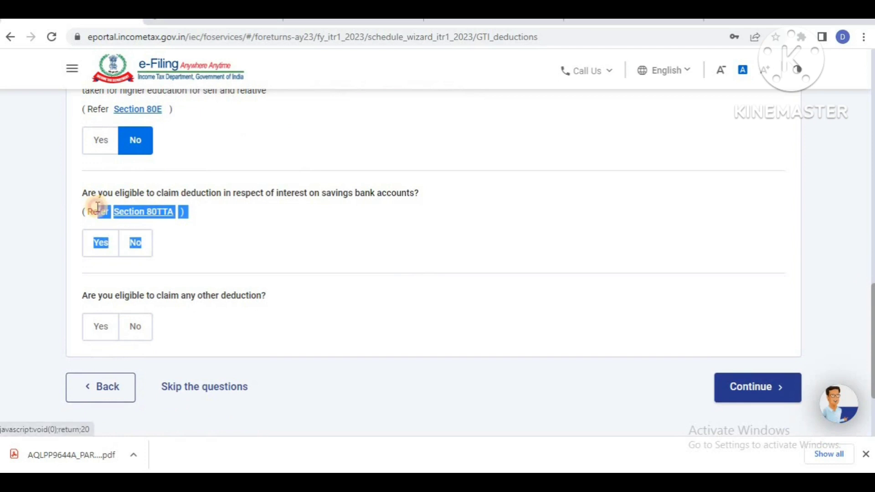
click(244, 222)
drag(430, 194, 248, 219)
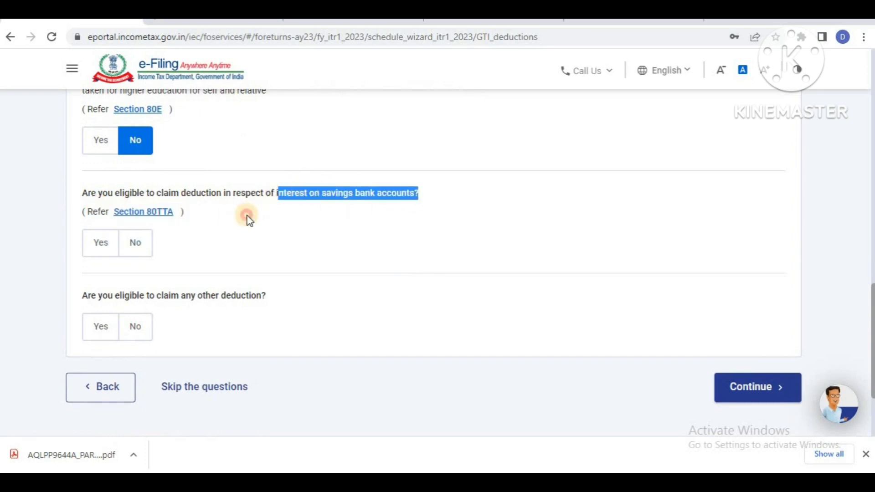
click(247, 216)
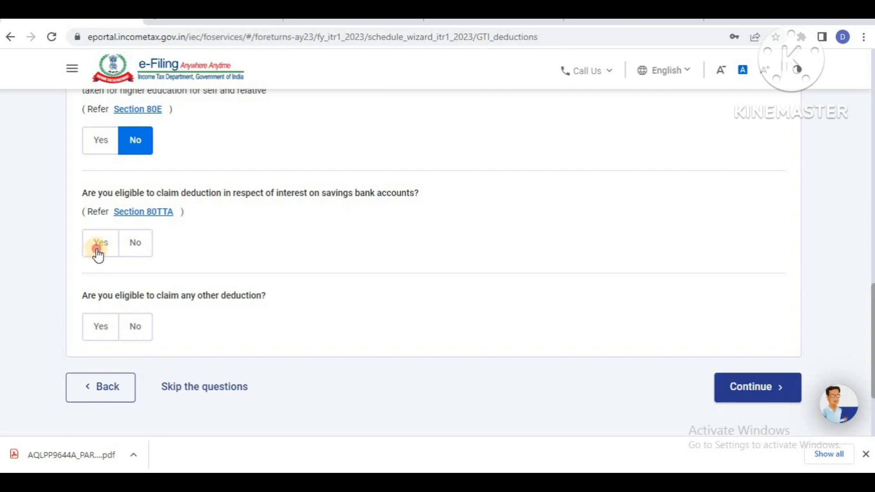
click(98, 251)
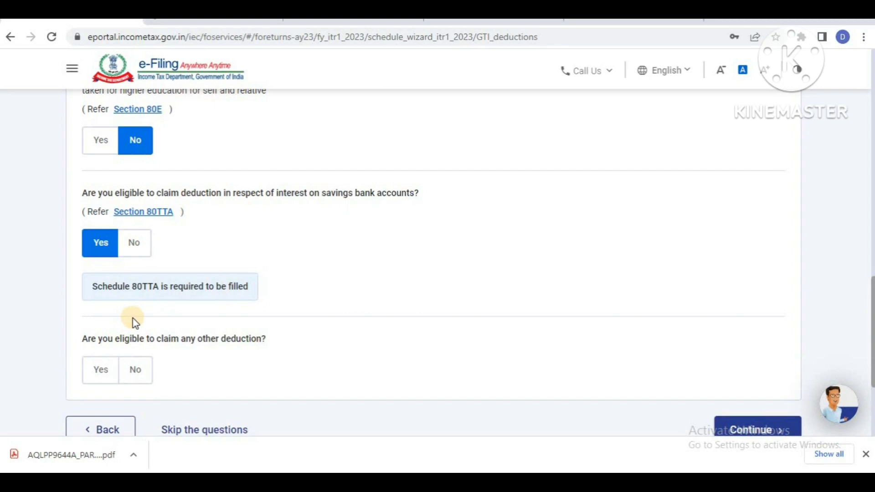
Step: Answer Yes to the question on eligibility to claim any other deduction
drag(78, 343, 264, 347)
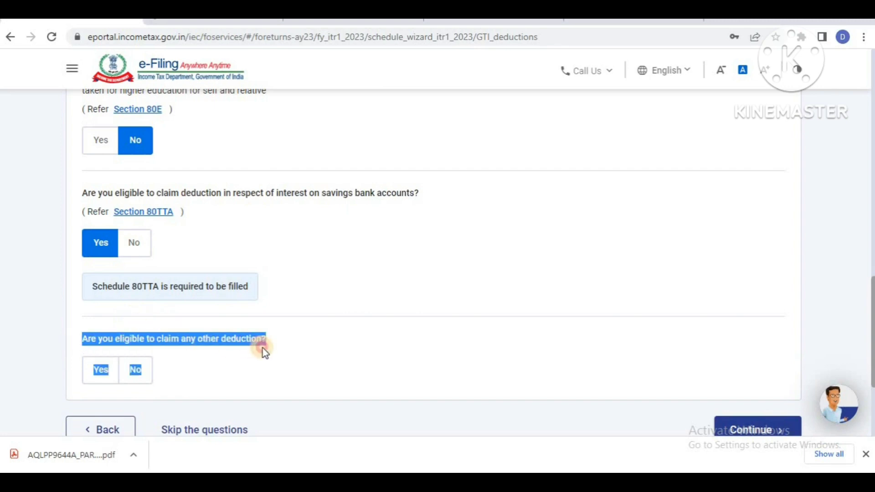
click(207, 365)
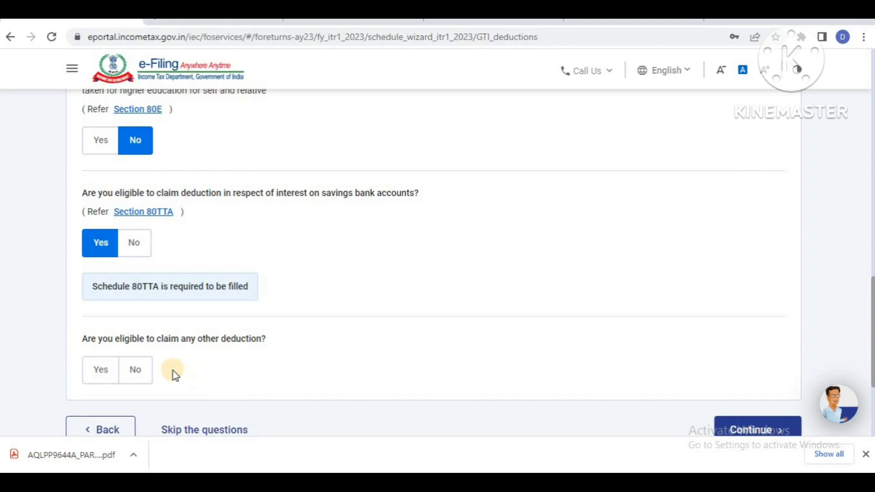
click(140, 375)
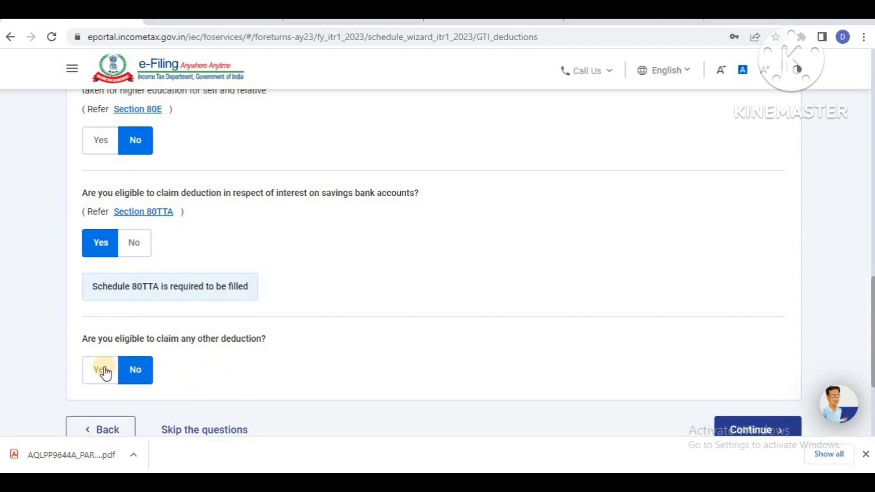
click(104, 371)
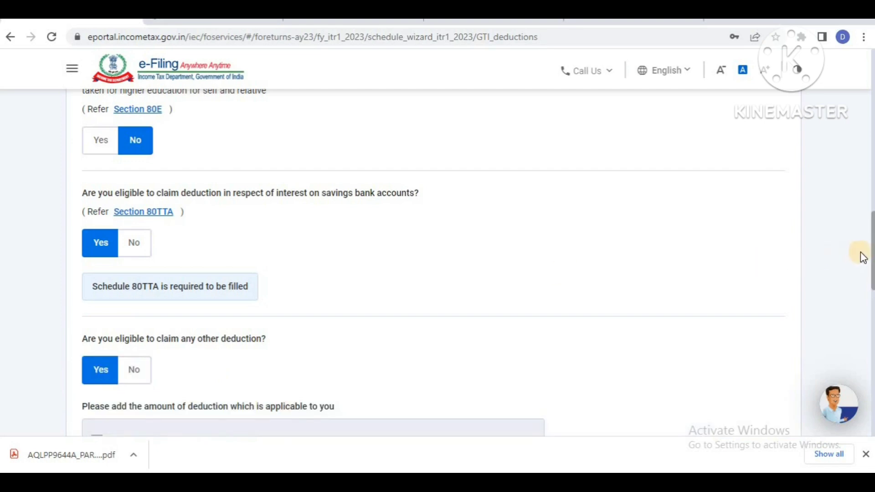
Step: Select 80CCD(1B) - Contribution to pension scheme of Central Government and enter 50000 as the amount of exemption
drag(872, 250, 872, 321)
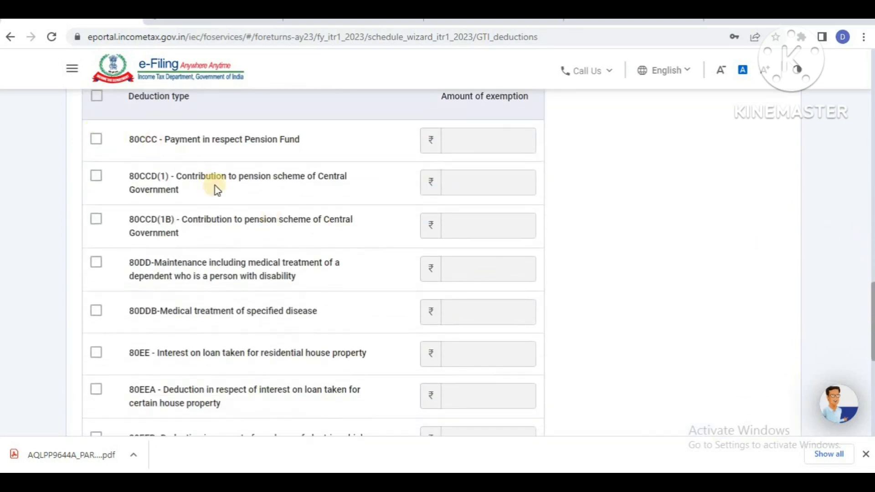
click(95, 220)
click(466, 225)
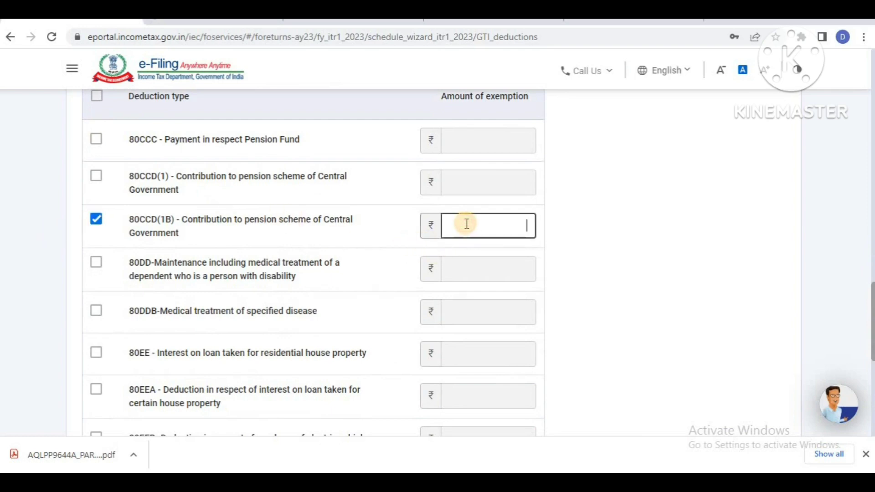
text(50000)
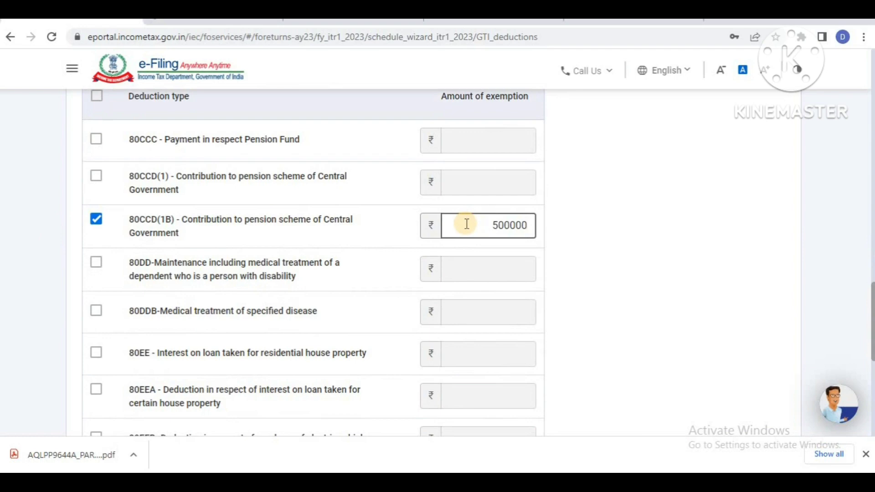
click(578, 227)
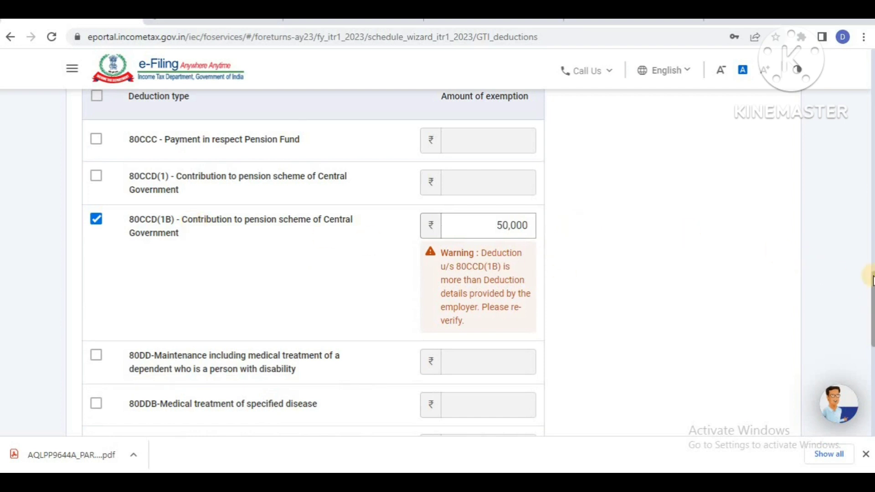
Step: Check the 80CCD(1B) pension scheme amount in the Part B PDF, and go back to the deductions questionnaire
scroll(871, 278, down, 4)
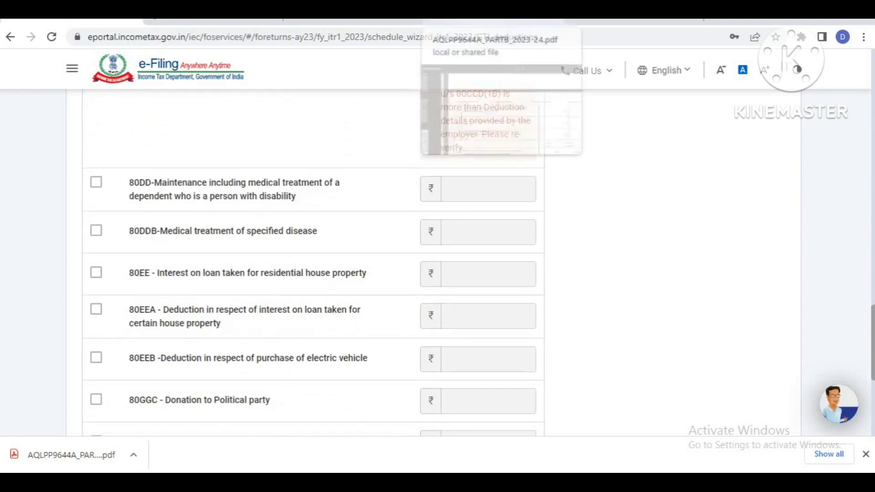
click(495, 21)
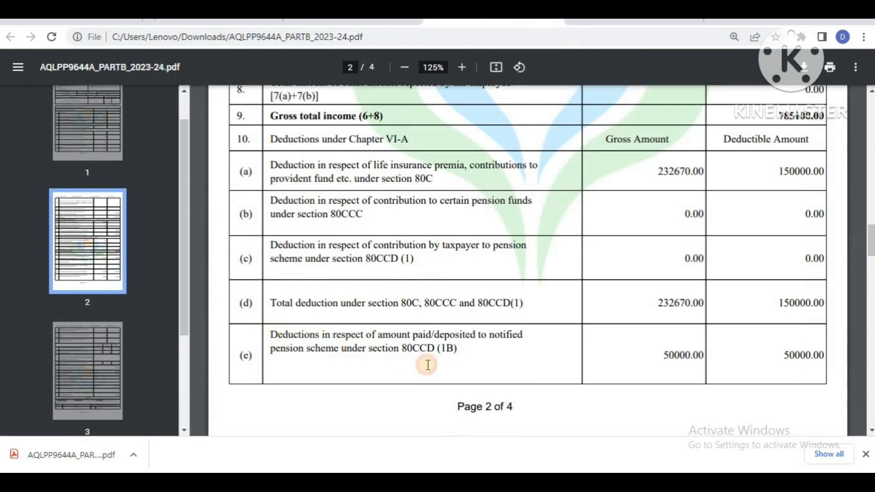
drag(273, 336, 428, 365)
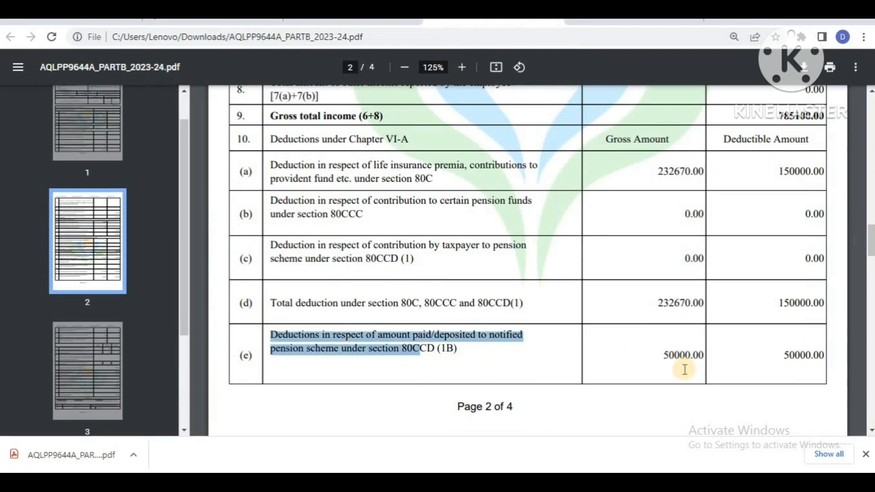
drag(704, 358, 655, 354)
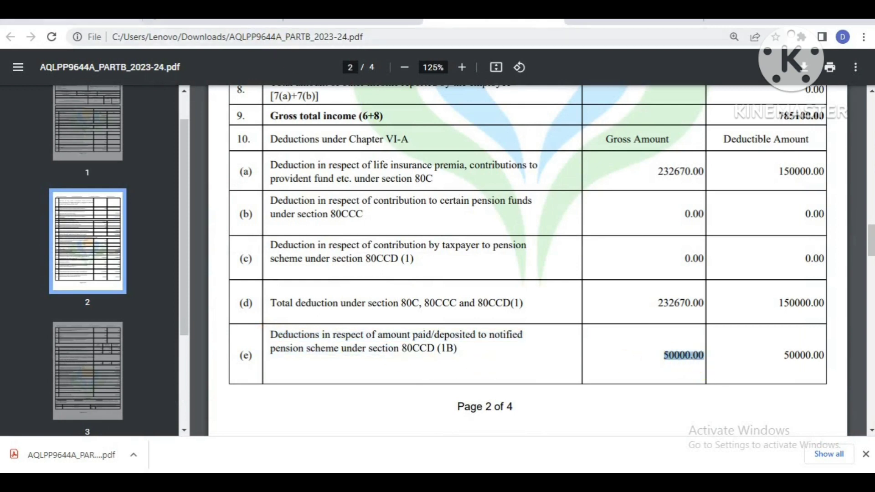
click(219, 21)
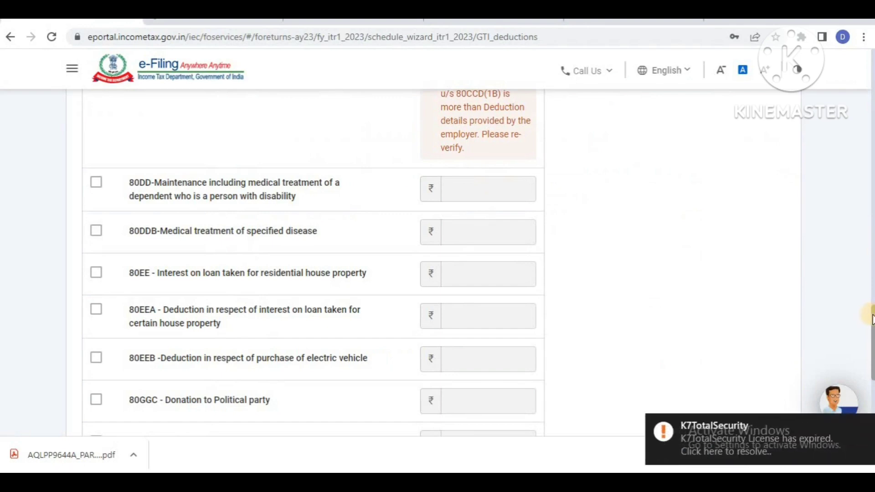
Step: Review the remaining deduction types down to 80U, including 80GGC - Donation to Political party, and recheck the 80CCD(1B) entry
drag(873, 319, 872, 330)
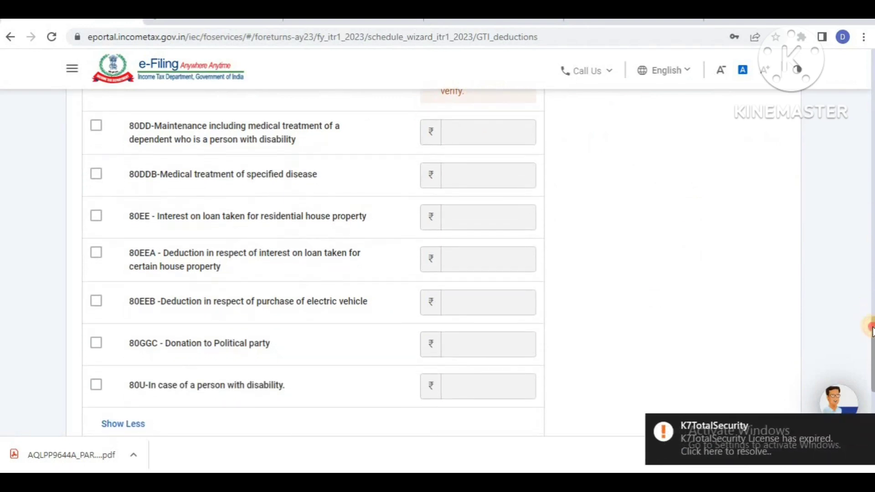
mouse_move(871, 331)
mouse_down()
mouse_move(872, 272)
mouse_move(871, 351)
mouse_move(870, 336)
mouse_up()
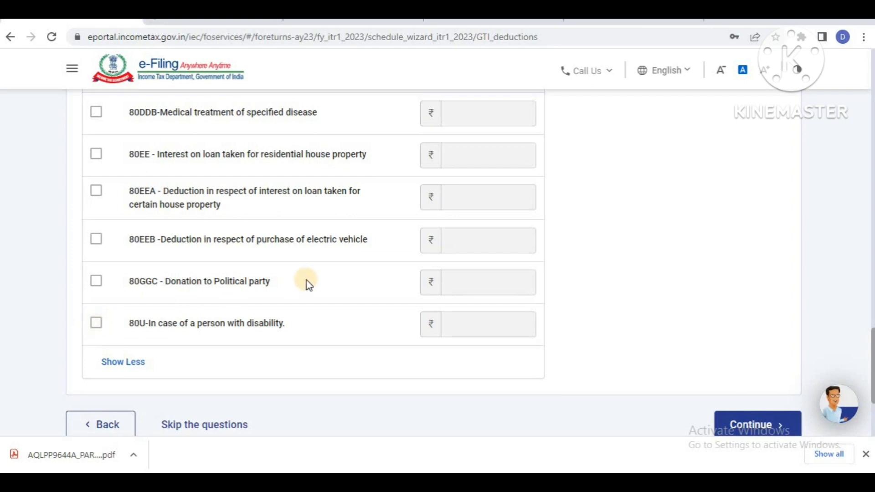
drag(273, 282, 129, 287)
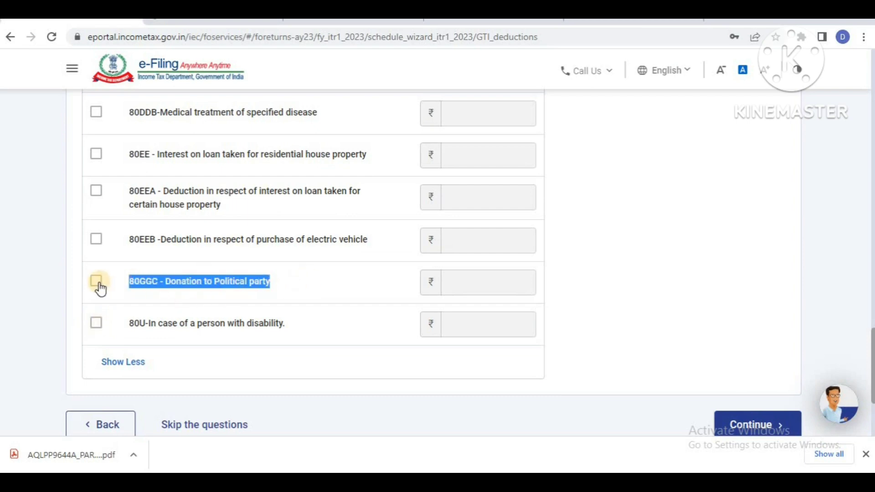
click(61, 271)
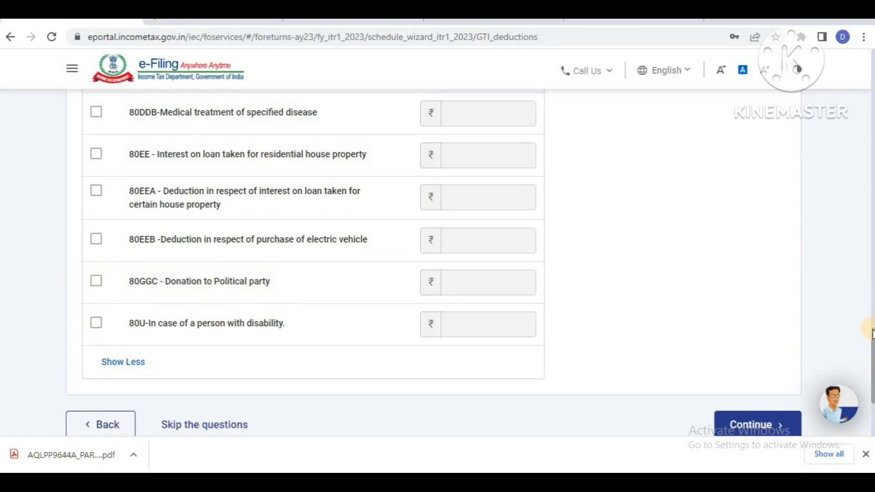
scroll(870, 337, up, 6)
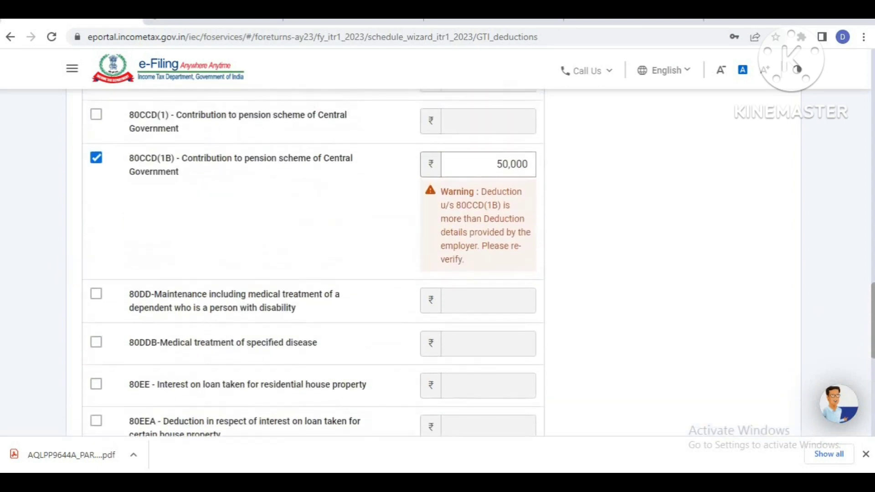
scroll(868, 306, up, 3)
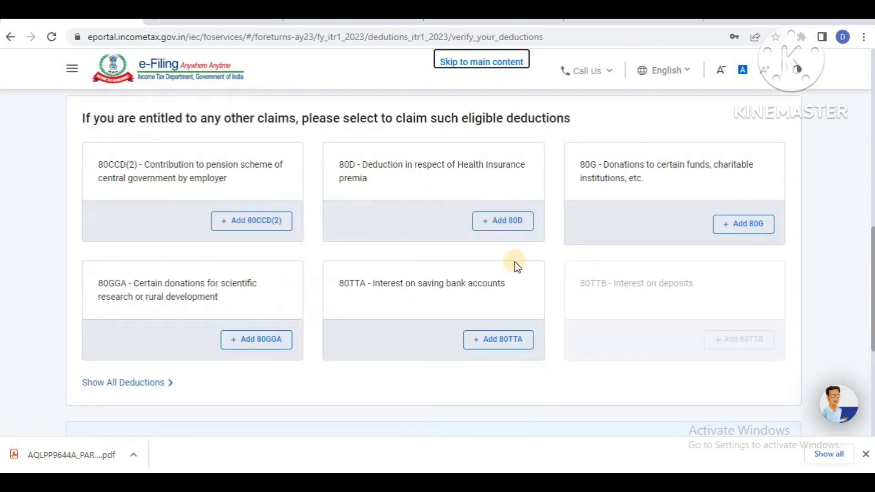
Step: Start adding the 80D health insurance deduction and answer No to whether any family member, excluding parents, is a senior citizen
click(503, 230)
drag(244, 141, 53, 136)
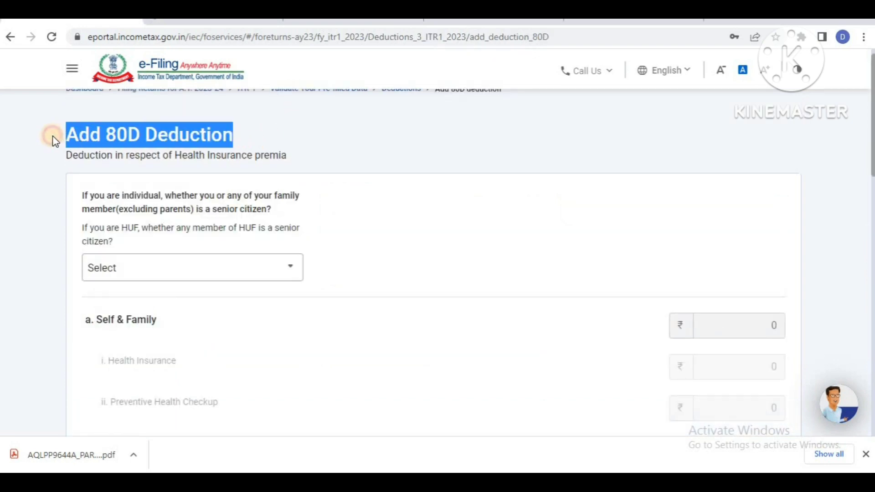
click(204, 273)
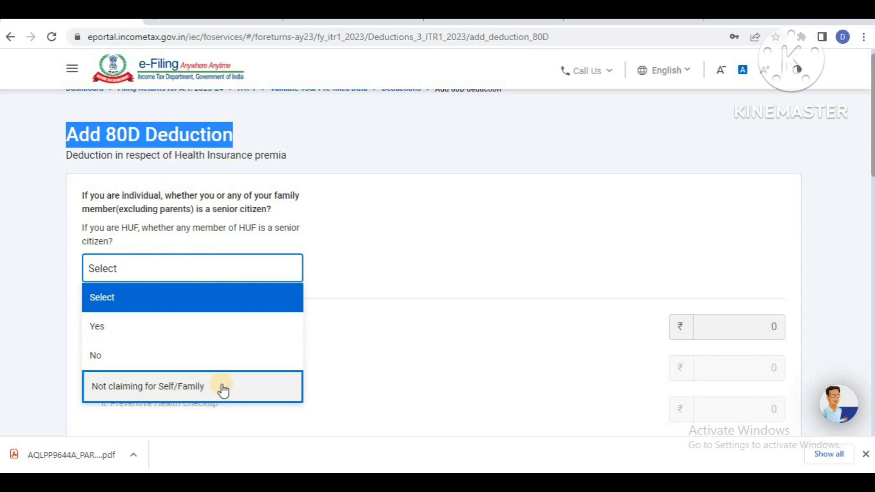
click(93, 230)
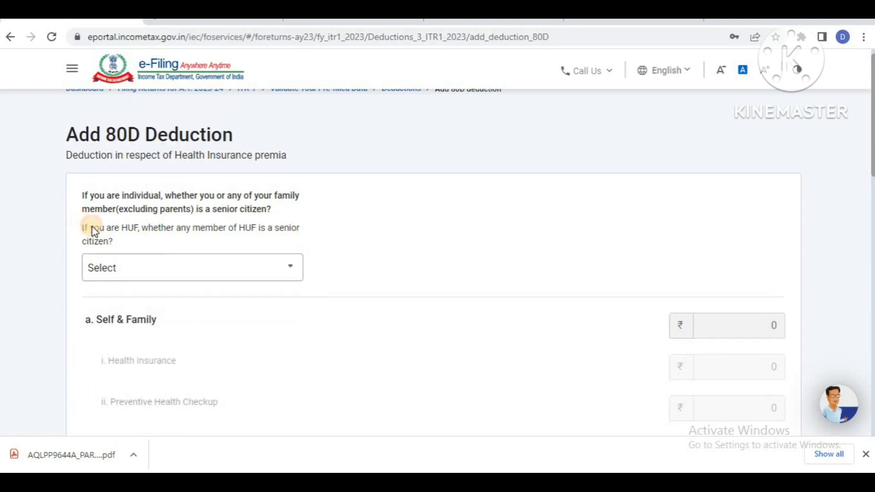
drag(93, 230, 277, 245)
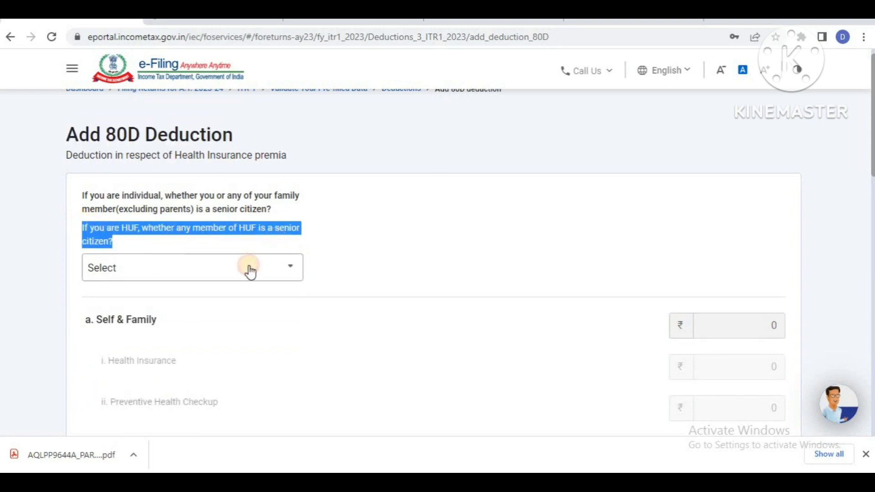
click(236, 278)
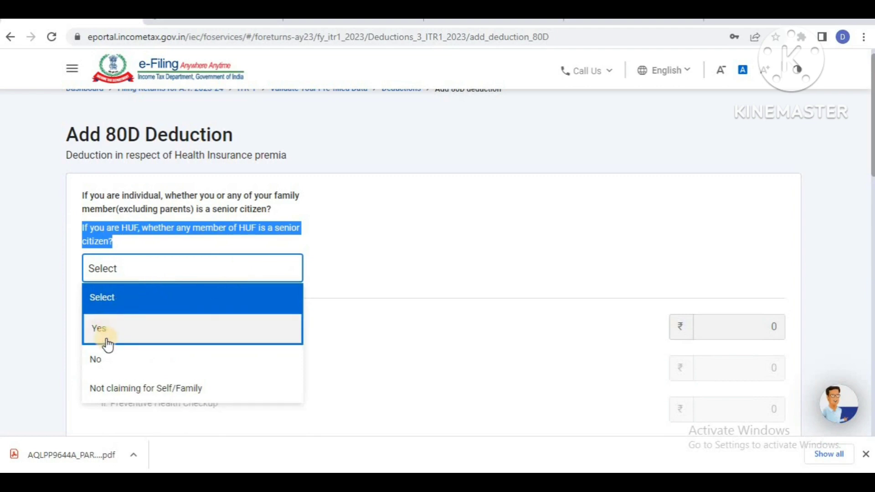
click(106, 354)
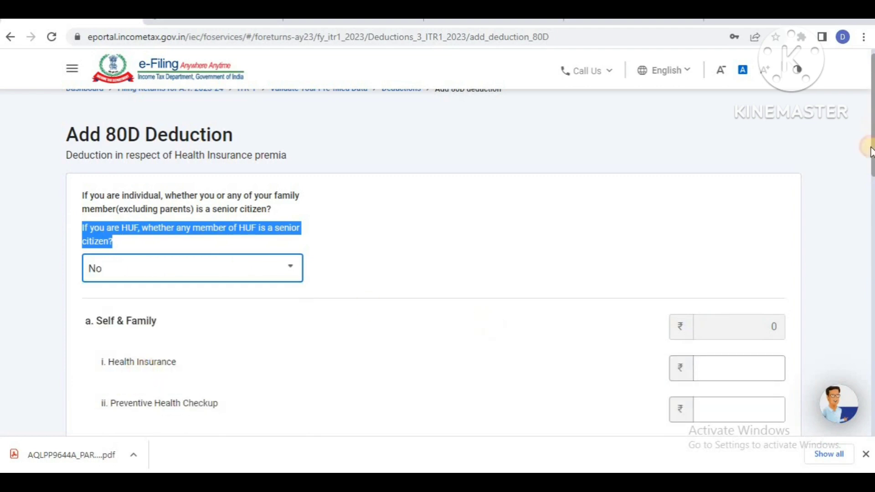
scroll(867, 159, down, 3)
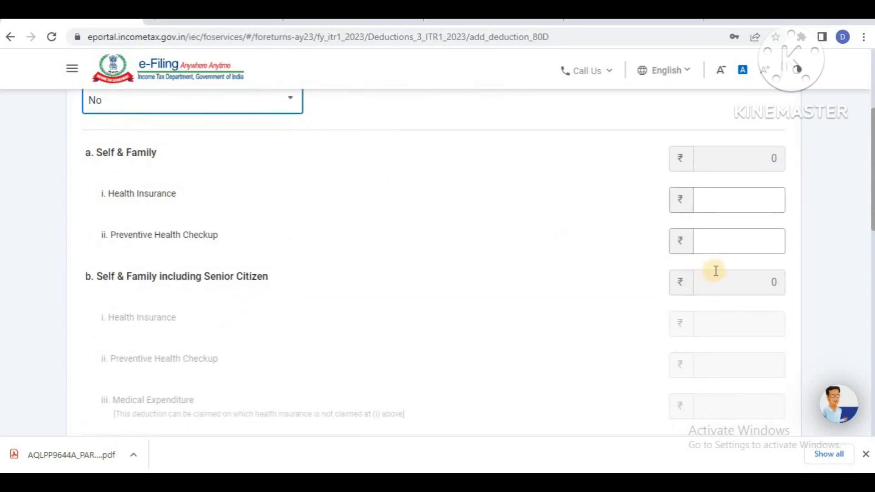
click(727, 239)
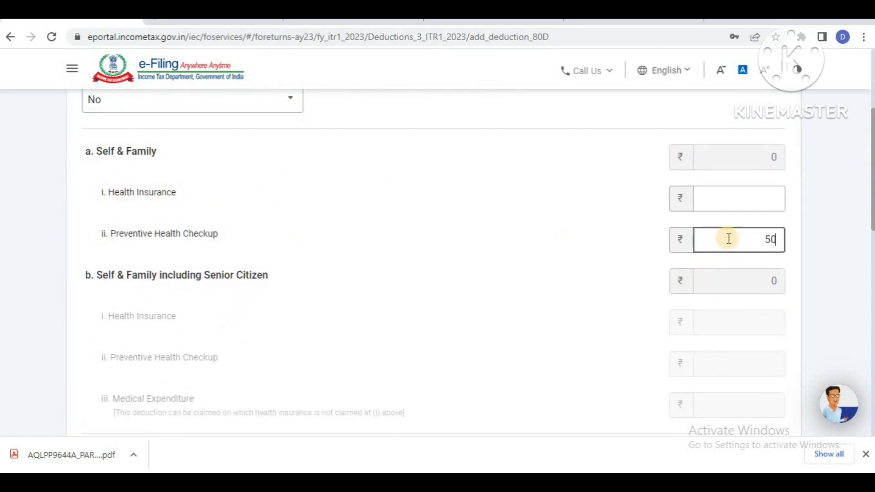
text(5000)
drag(220, 234, 73, 246)
click(678, 250)
Step: Enter 15000 as Health Insurance under Self & Family and add the 80D deduction to the return
click(714, 195)
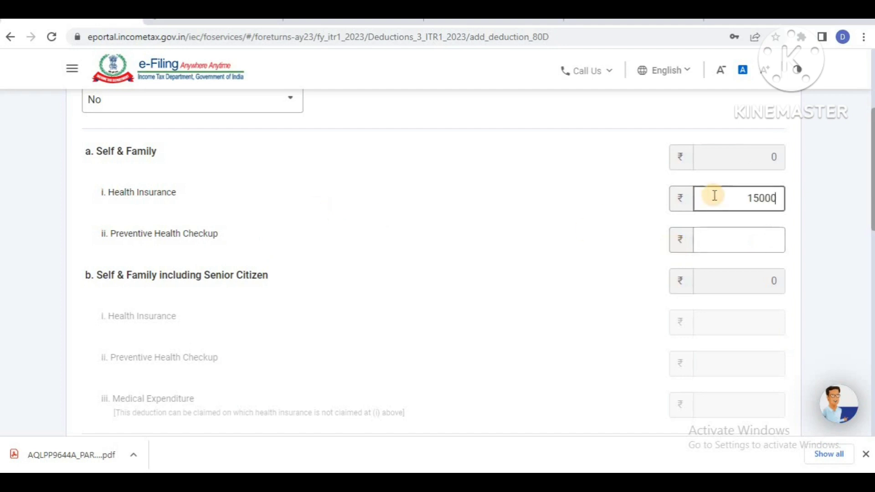
click(847, 208)
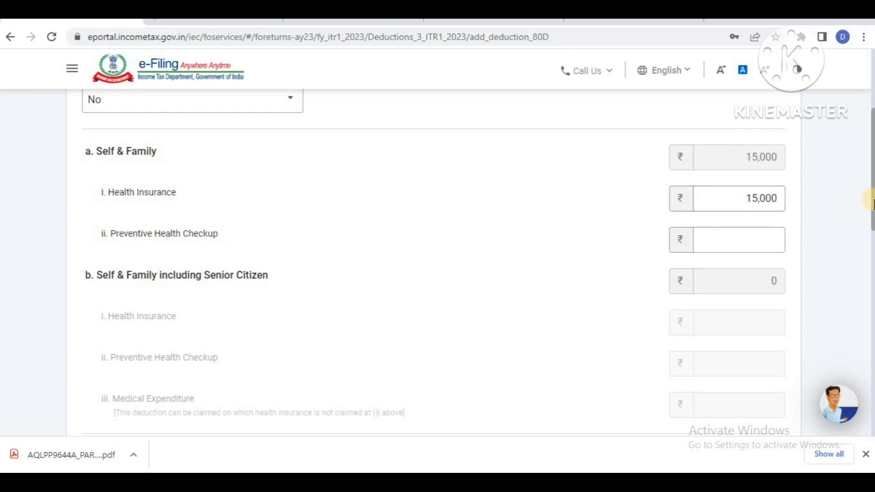
drag(870, 201, 871, 343)
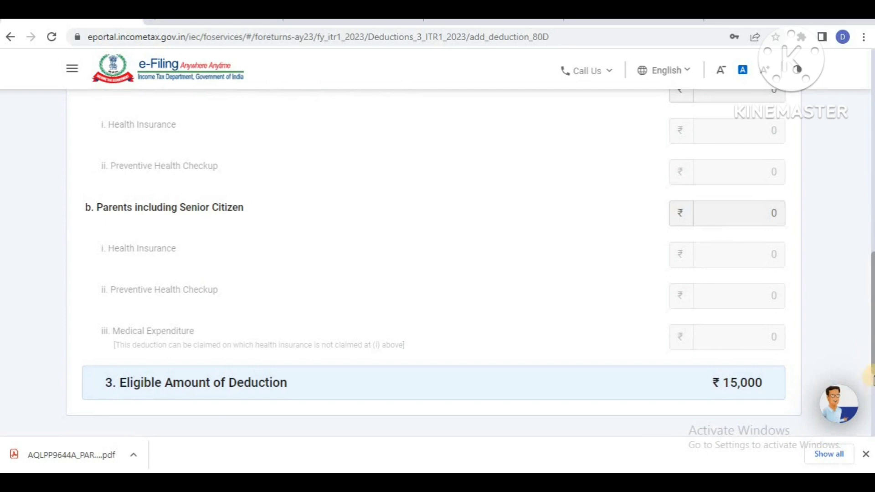
scroll(811, 365, down, 2)
click(762, 362)
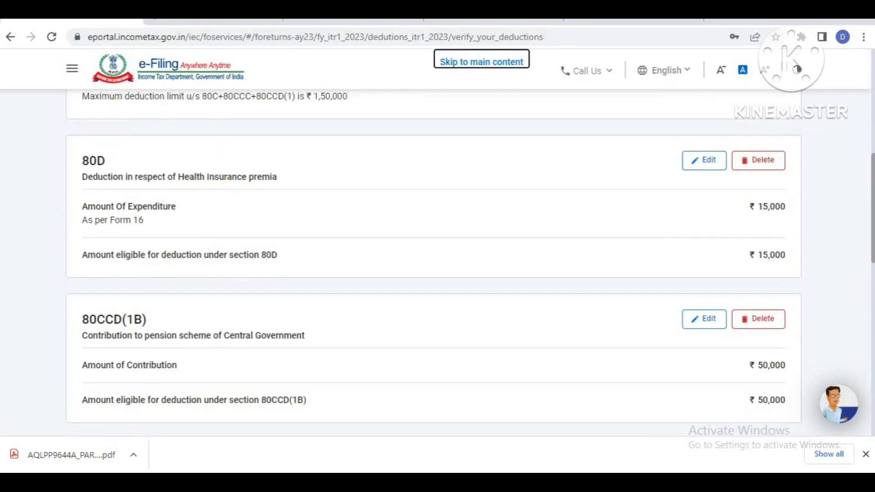
Step: Add an 80TTA deduction with 15000 as interest on saving bank accounts
scroll(433, 262, down, 1)
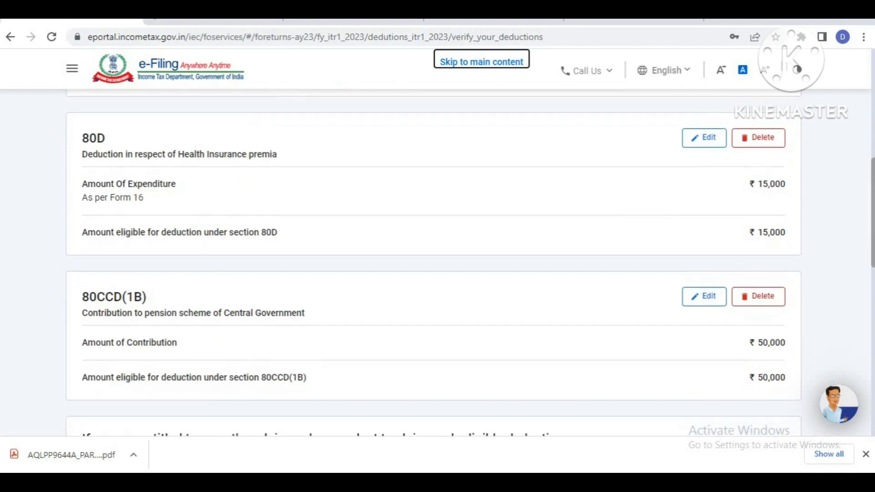
scroll(868, 214, down, 5)
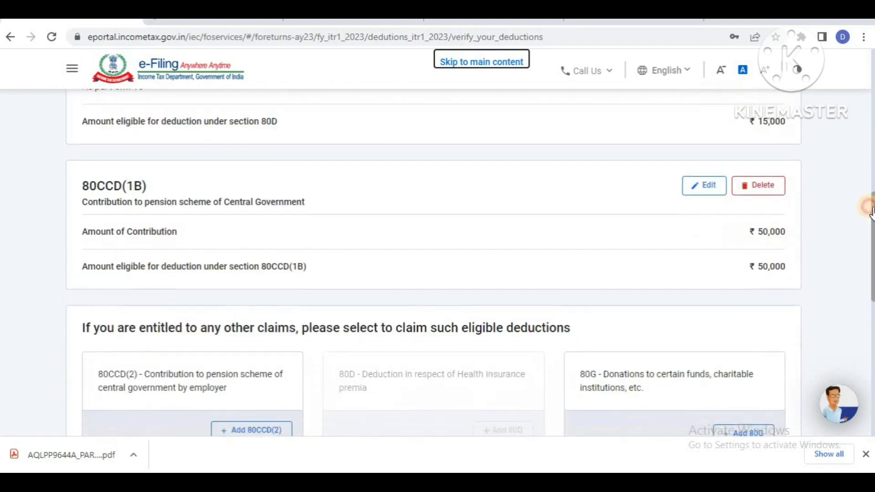
scroll(868, 262, down, 3)
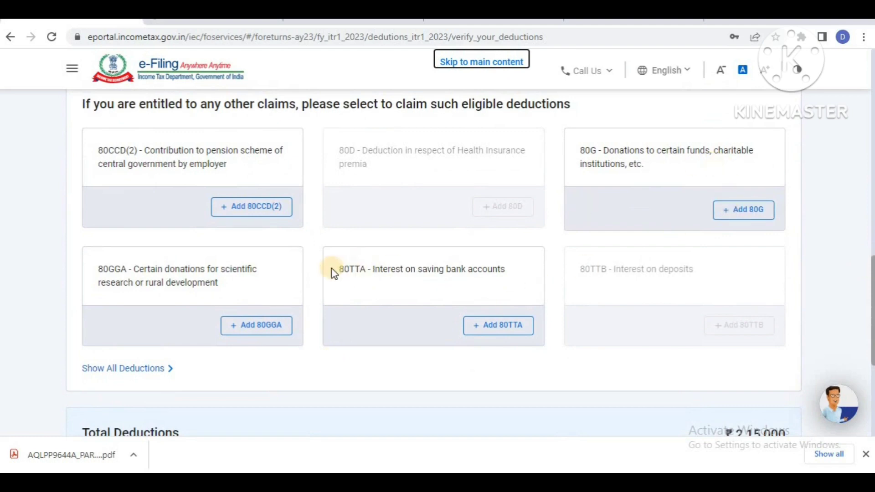
drag(338, 269, 512, 270)
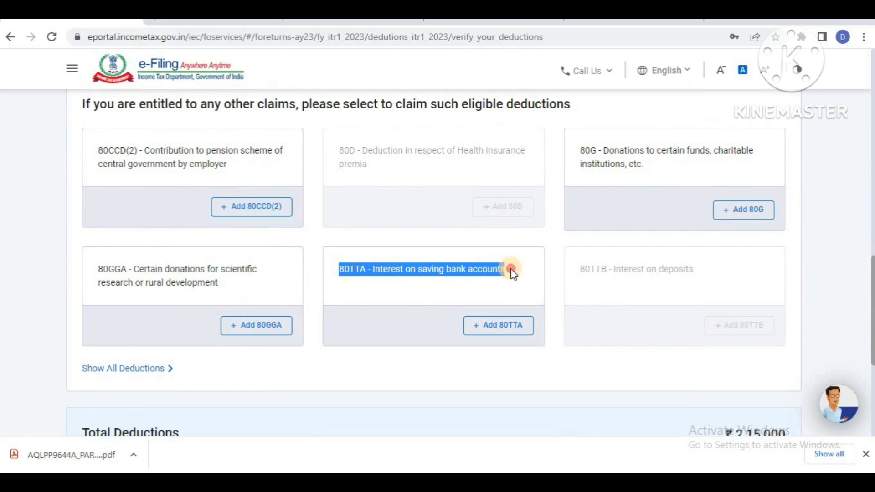
click(416, 322)
click(499, 325)
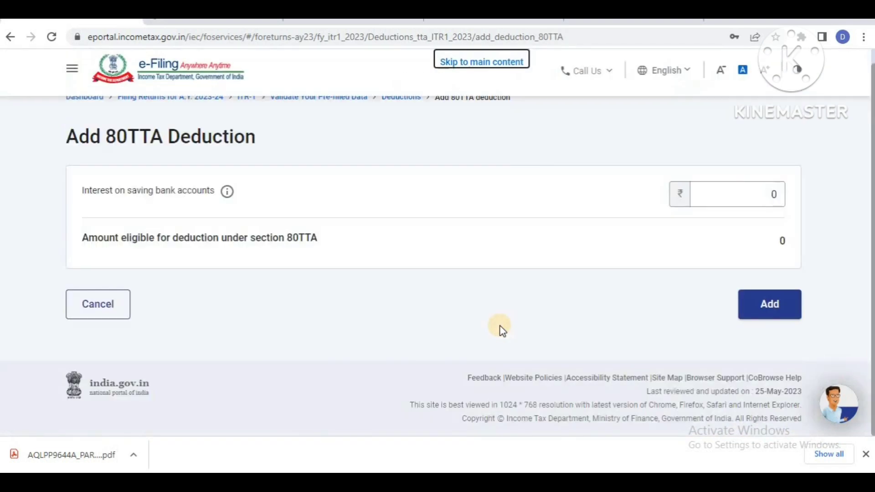
click(757, 191)
key(BackSpace)
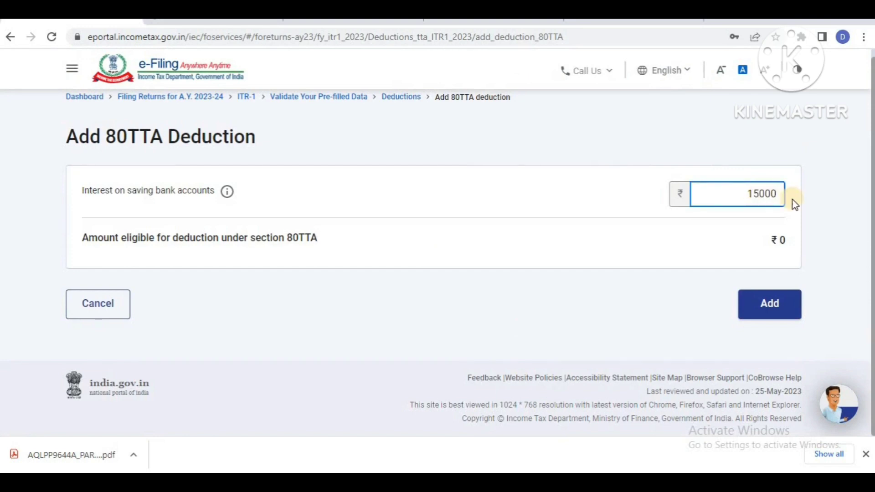
click(805, 204)
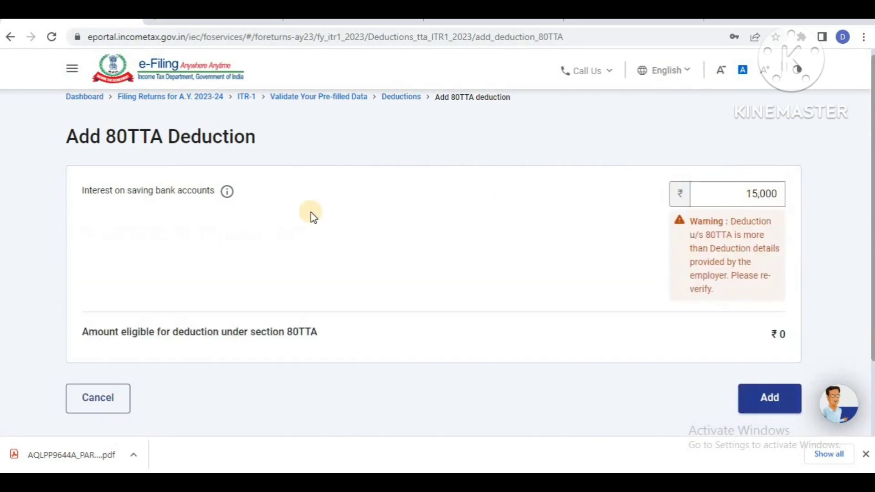
drag(168, 196, 112, 190)
click(257, 219)
click(768, 398)
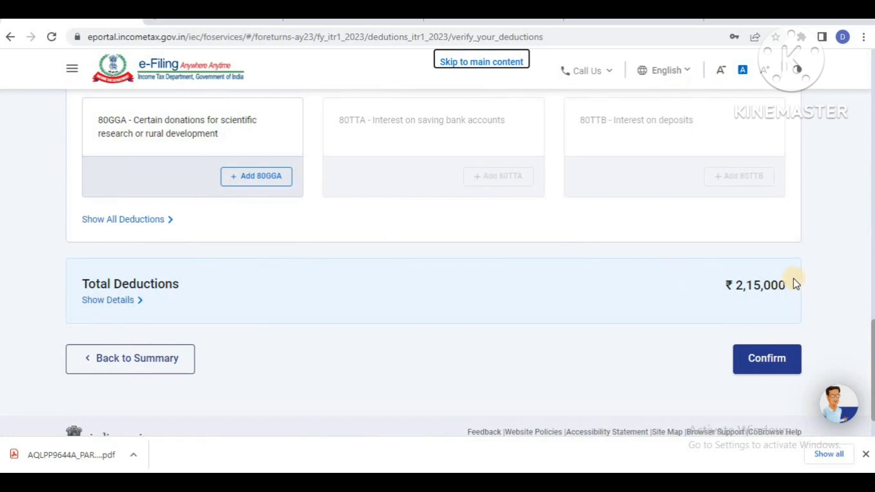
Step: Confirm the Total Deductions section, and check and confirm the Tax Paid details
click(767, 362)
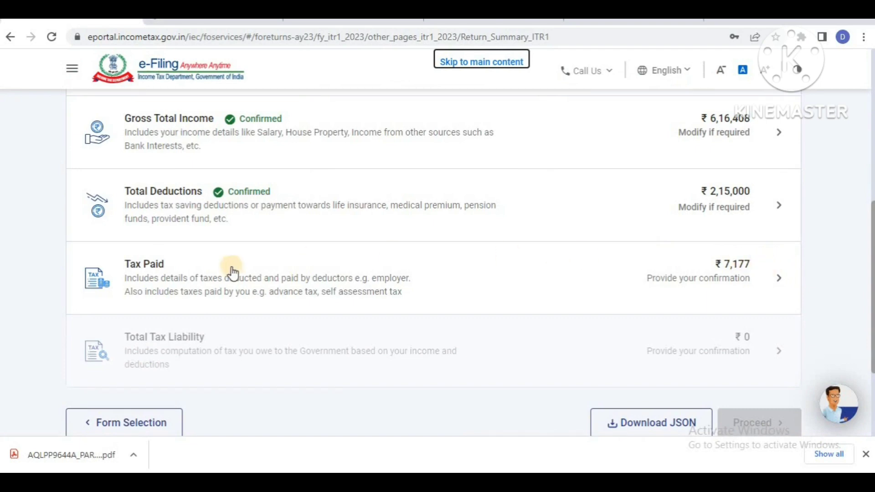
click(147, 272)
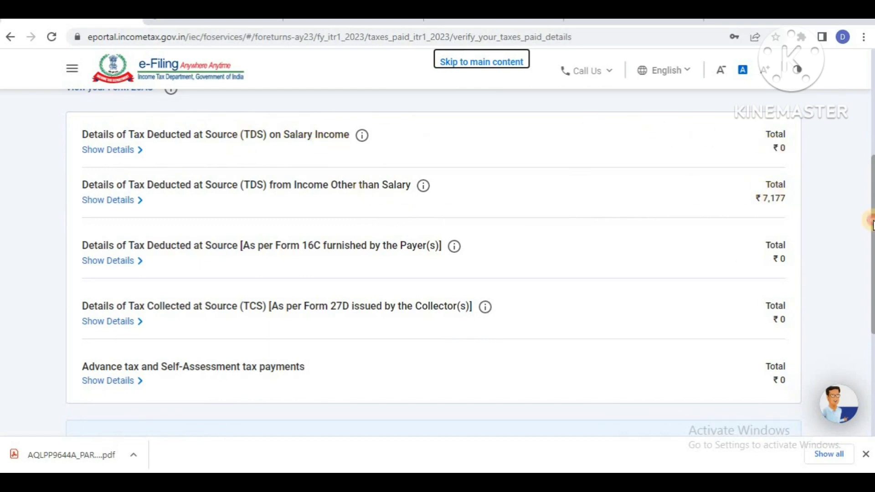
drag(870, 223, 867, 298)
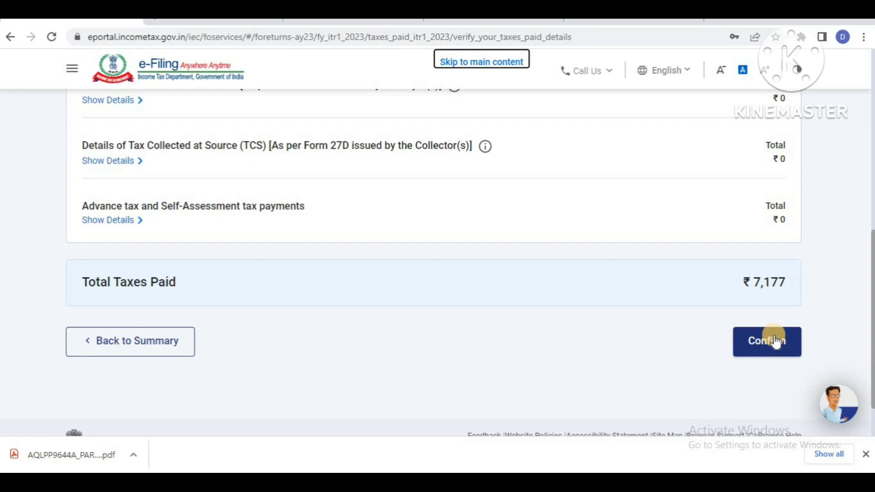
click(777, 342)
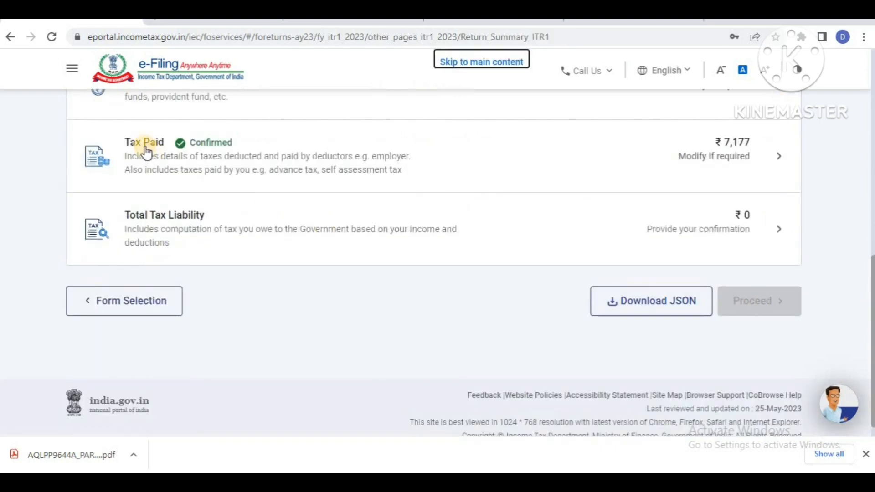
Step: Review the computation of income and tax under Total Tax Liability and confirm it
click(143, 219)
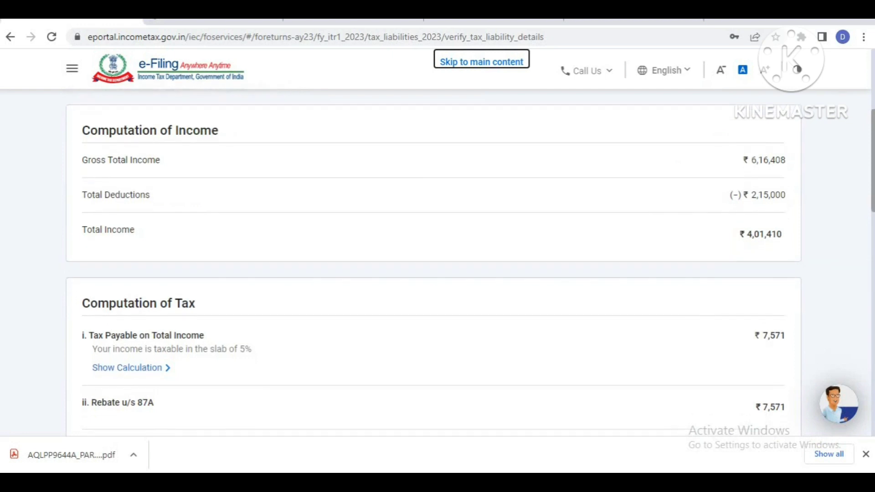
drag(873, 152, 874, 160)
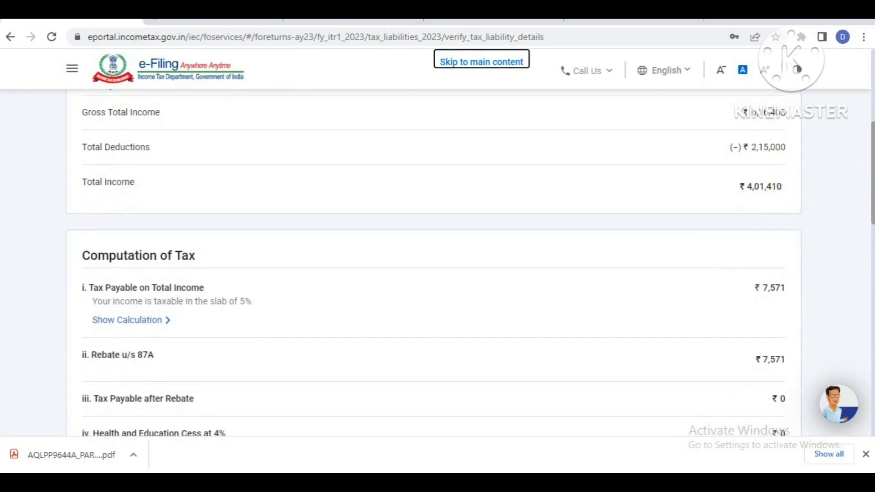
drag(873, 191, 872, 346)
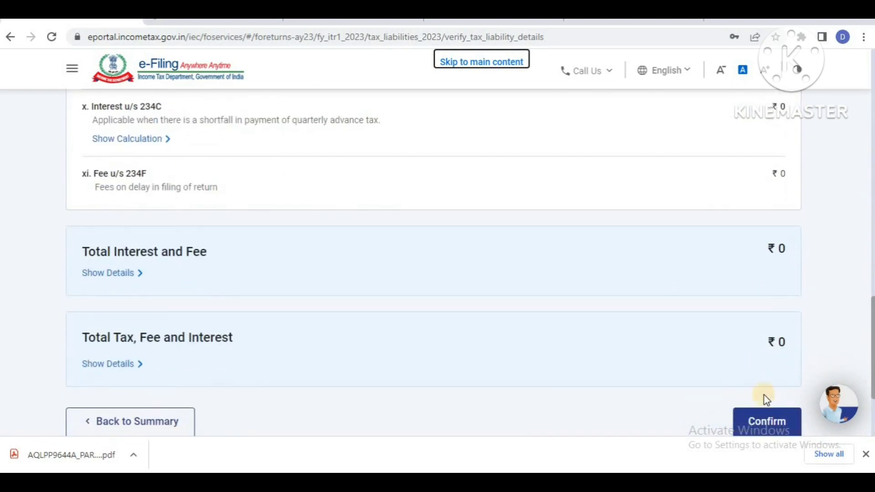
click(744, 415)
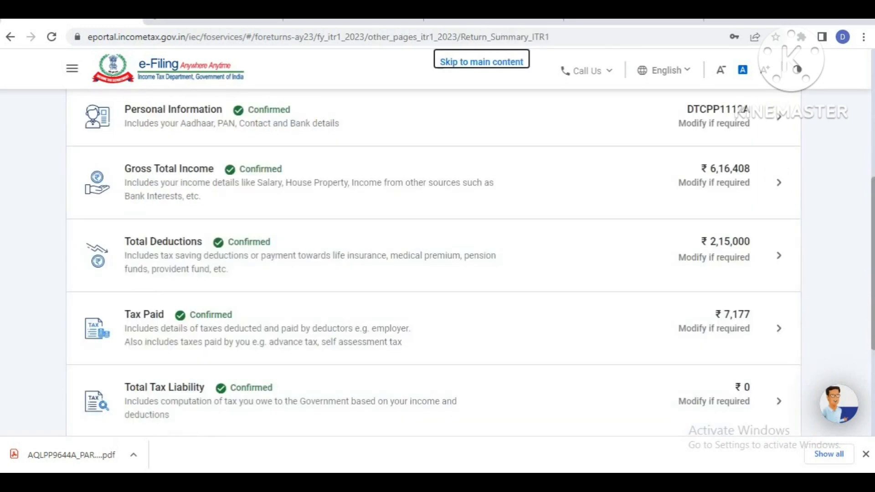
Step: Proceed from the return summary past the refund calculation and generate the return preview, leaving the TRP details blank
scroll(760, 440, down, 2)
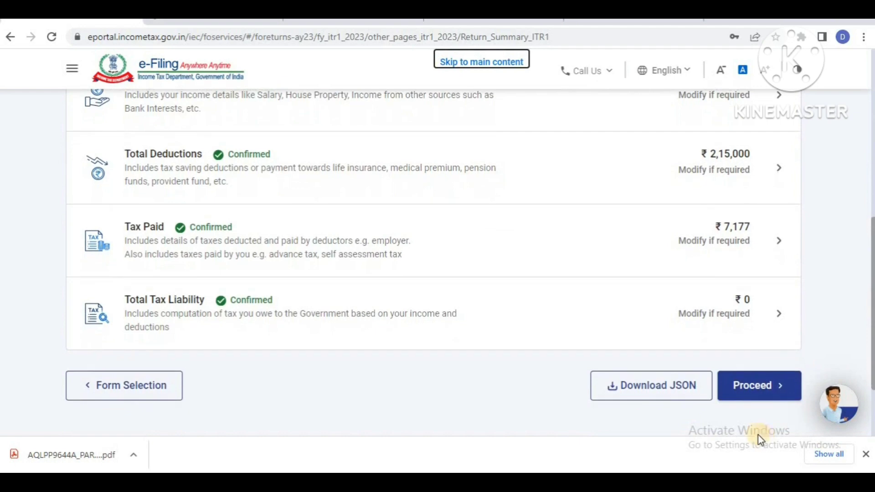
click(758, 378)
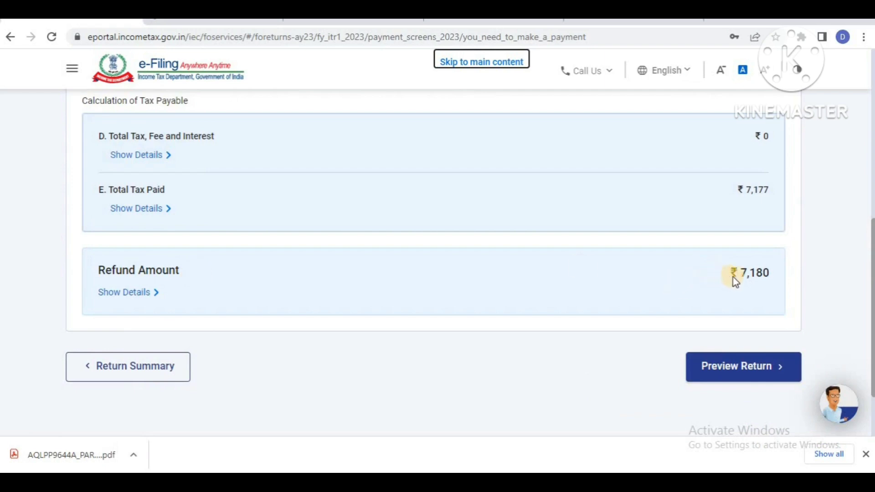
click(725, 373)
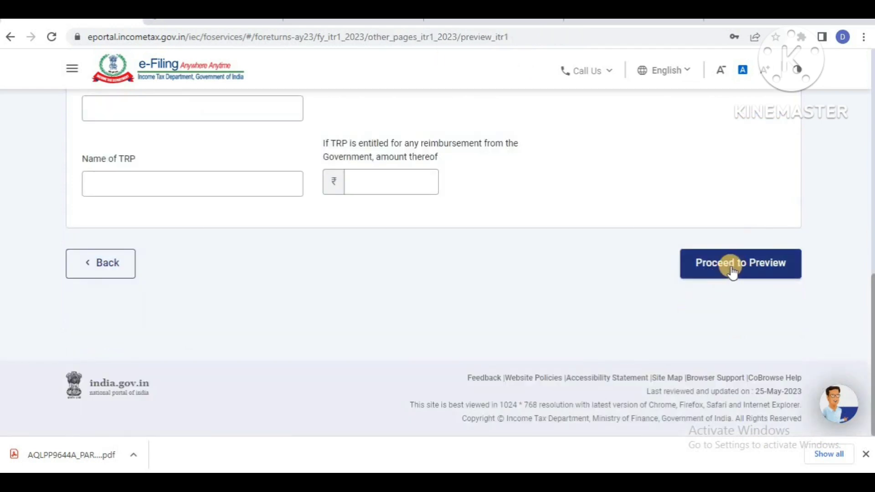
click(732, 272)
Step: Review the return preview from gross salary through house property, other income and Part C deductions to the end of the return
scroll(872, 128, down, 1)
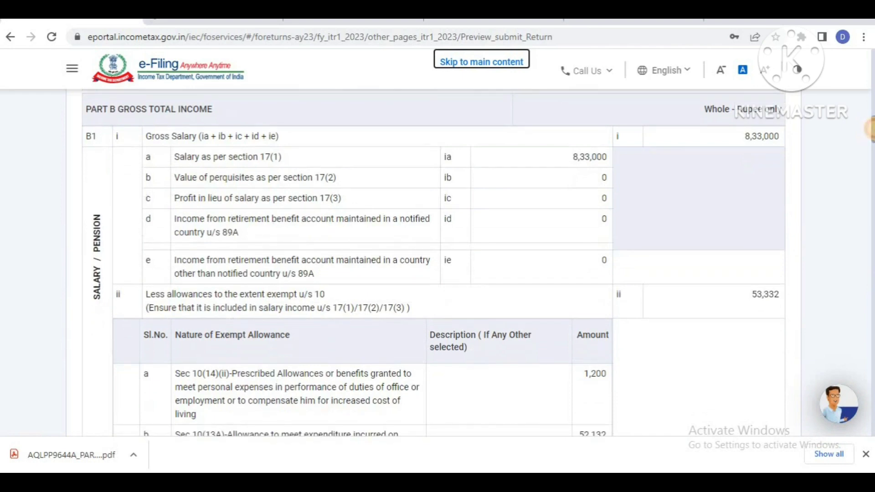
scroll(871, 129, down, 1)
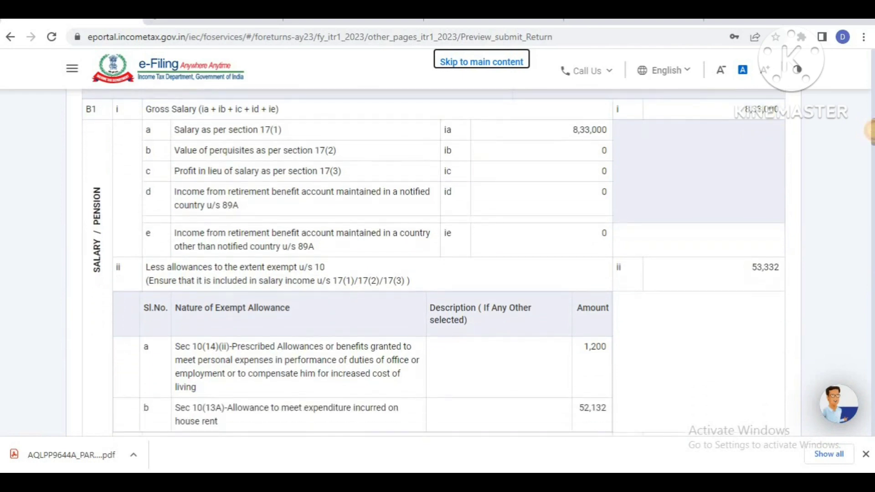
scroll(872, 131, down, 3)
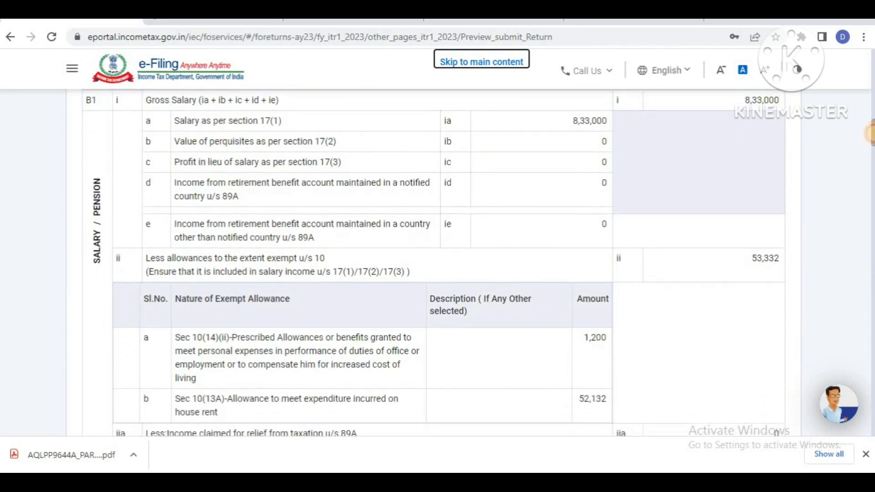
scroll(872, 136, down, 8)
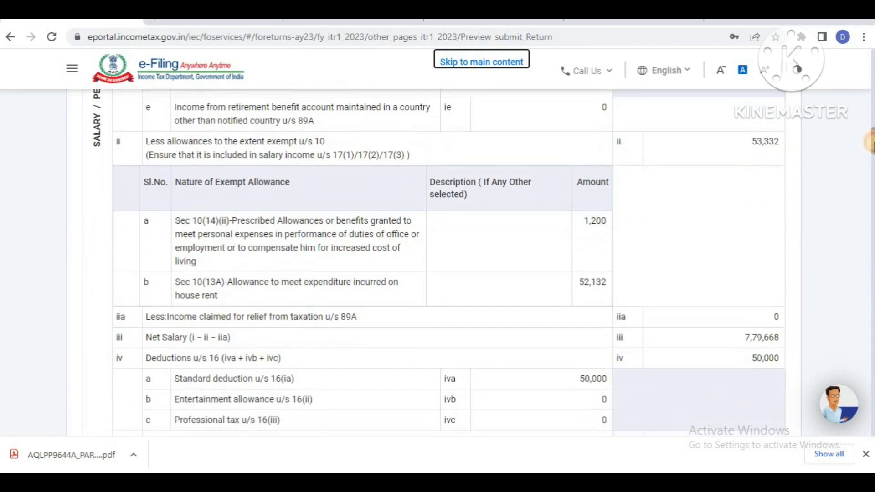
scroll(872, 151, down, 13)
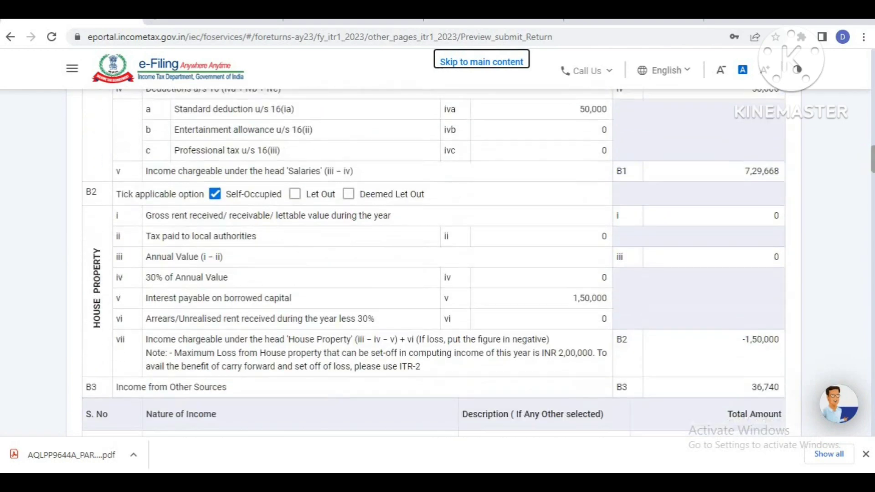
scroll(871, 173, down, 14)
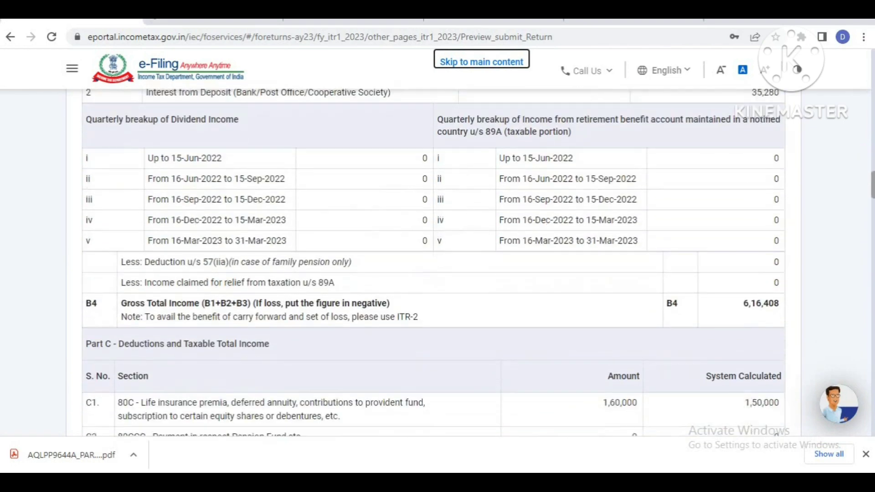
scroll(871, 200, down, 2)
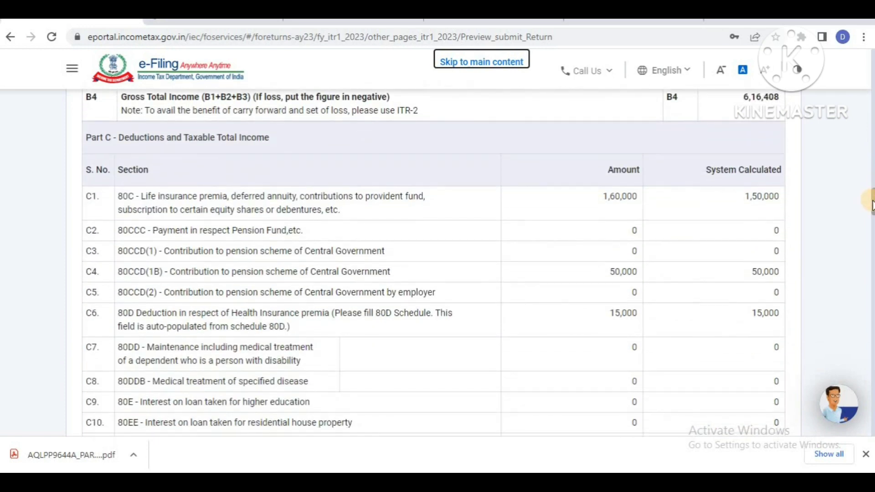
scroll(871, 215, down, 5)
drag(871, 226, 871, 273)
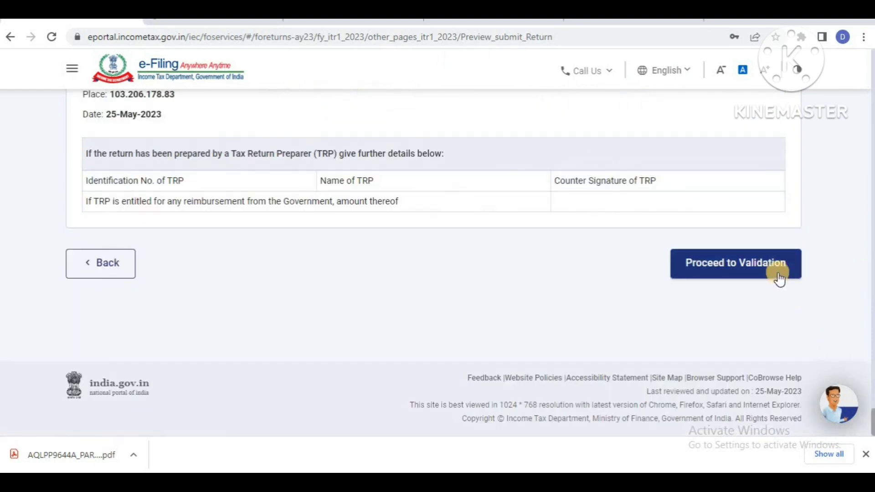
Step: Run the validation of the ITR-1 return and check its result for errors
click(779, 277)
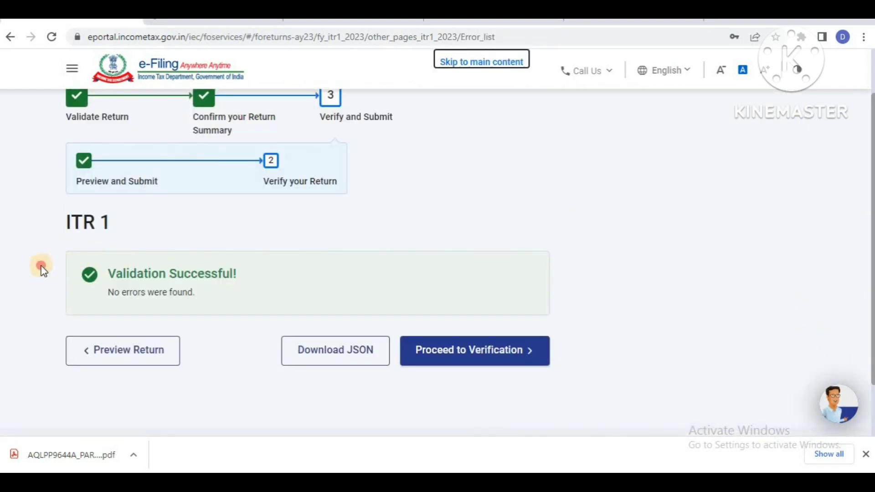
drag(42, 268, 250, 292)
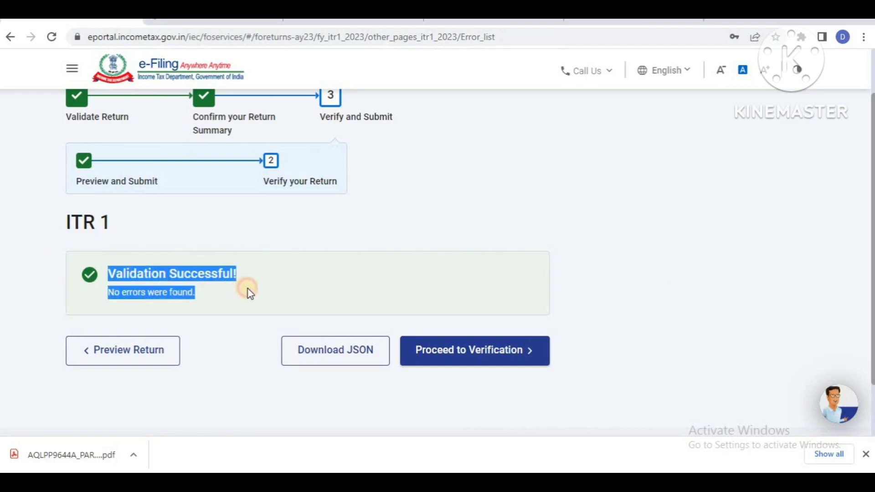
click(463, 236)
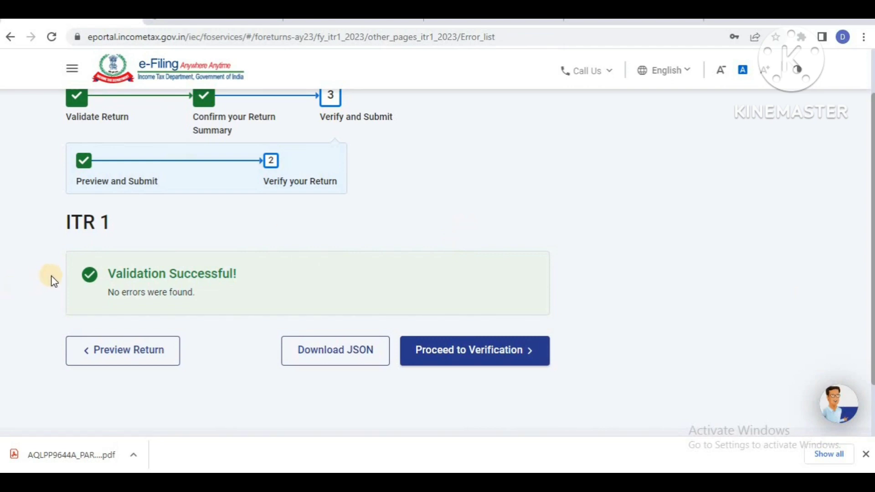
drag(55, 276, 225, 291)
click(378, 230)
Step: Proceed to verification and select e-Verify Now as the method for completing the return's verification
click(492, 361)
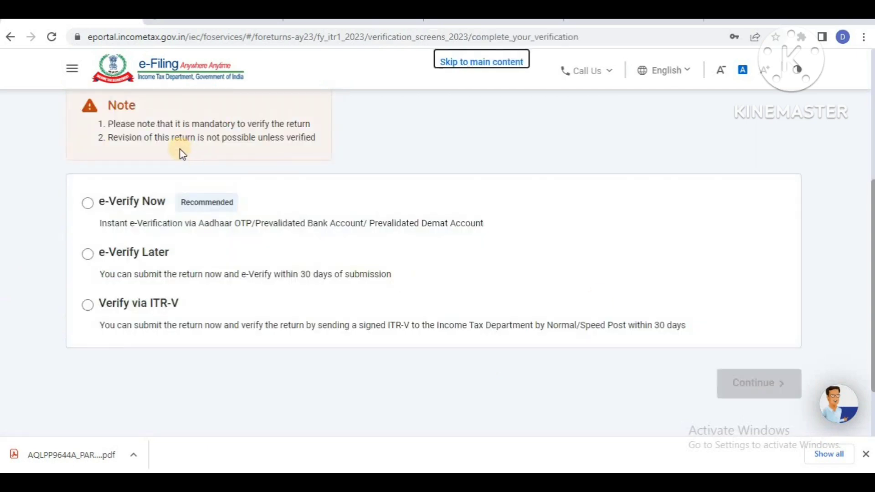
click(89, 203)
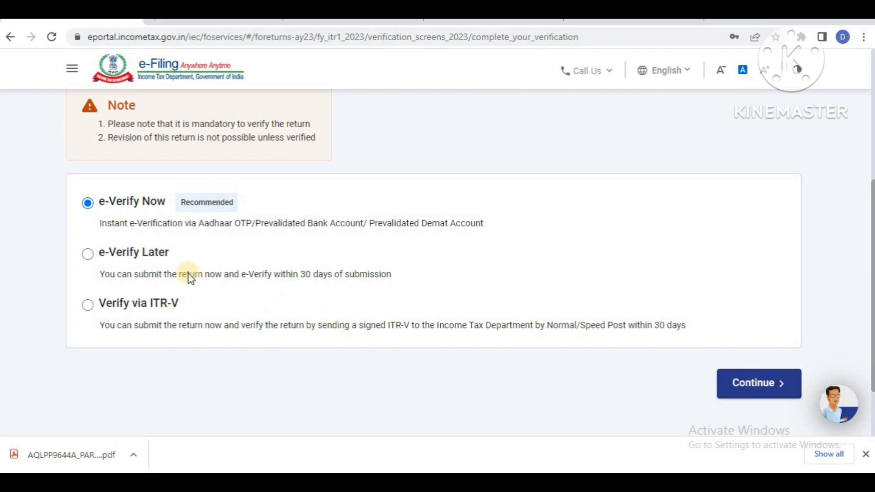
click(88, 206)
click(89, 256)
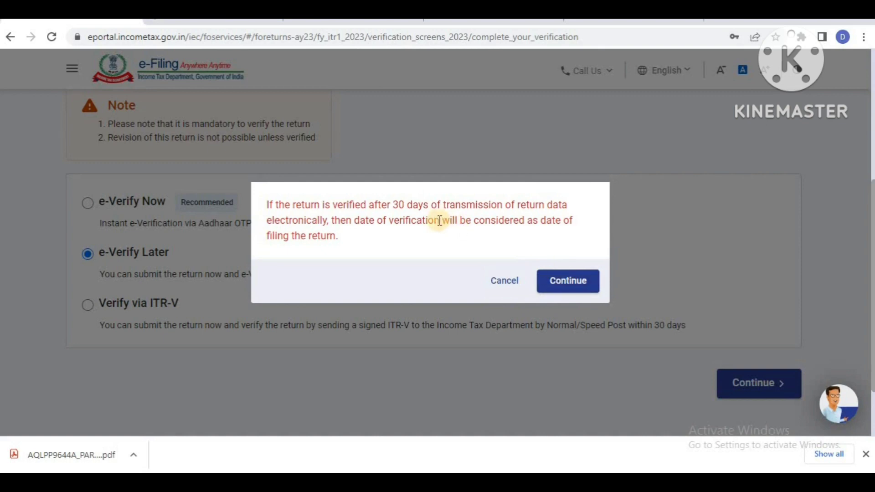
drag(391, 204, 423, 205)
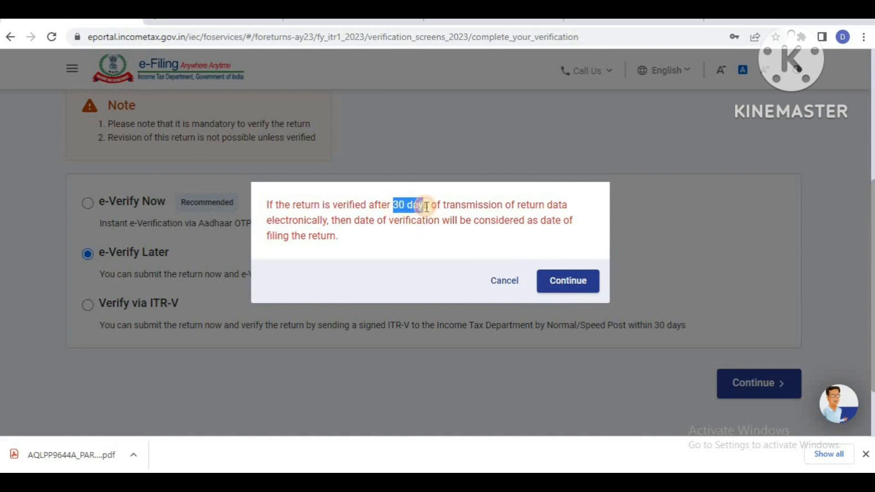
click(559, 292)
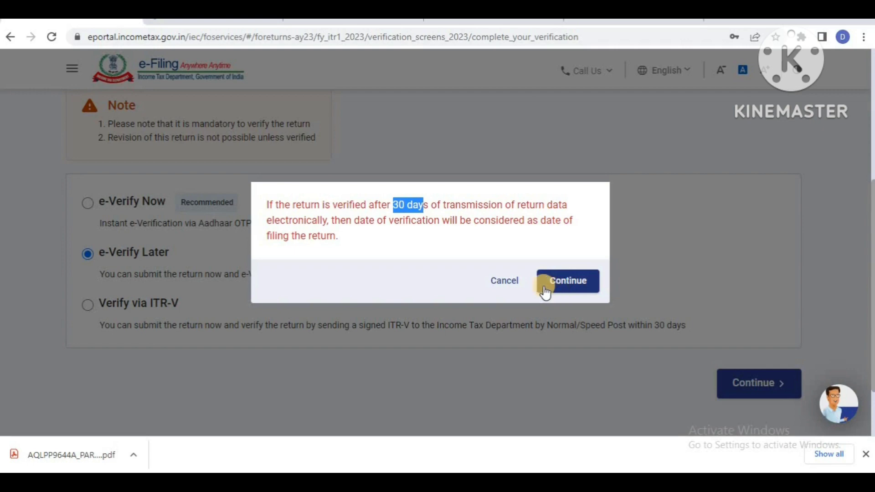
click(511, 281)
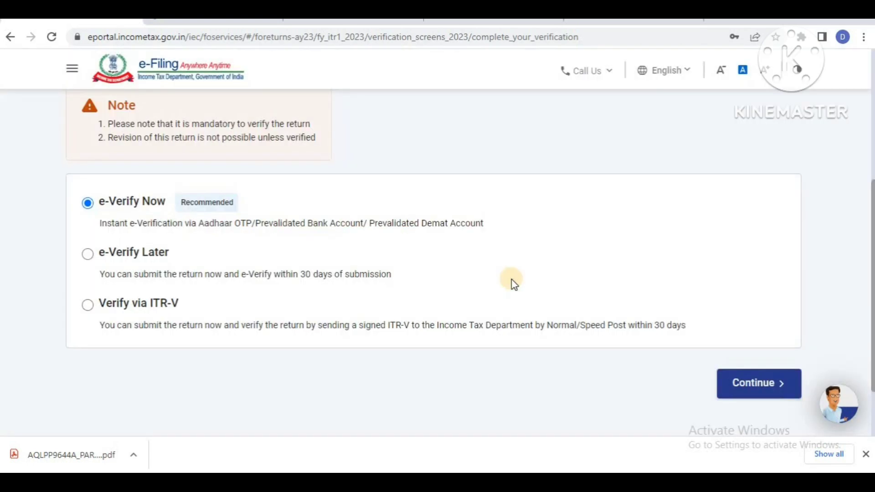
scroll(514, 284, up, 2)
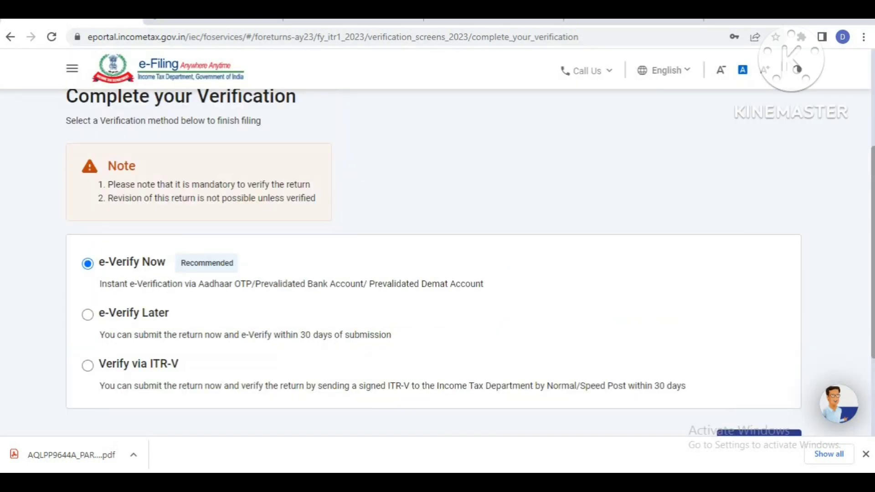